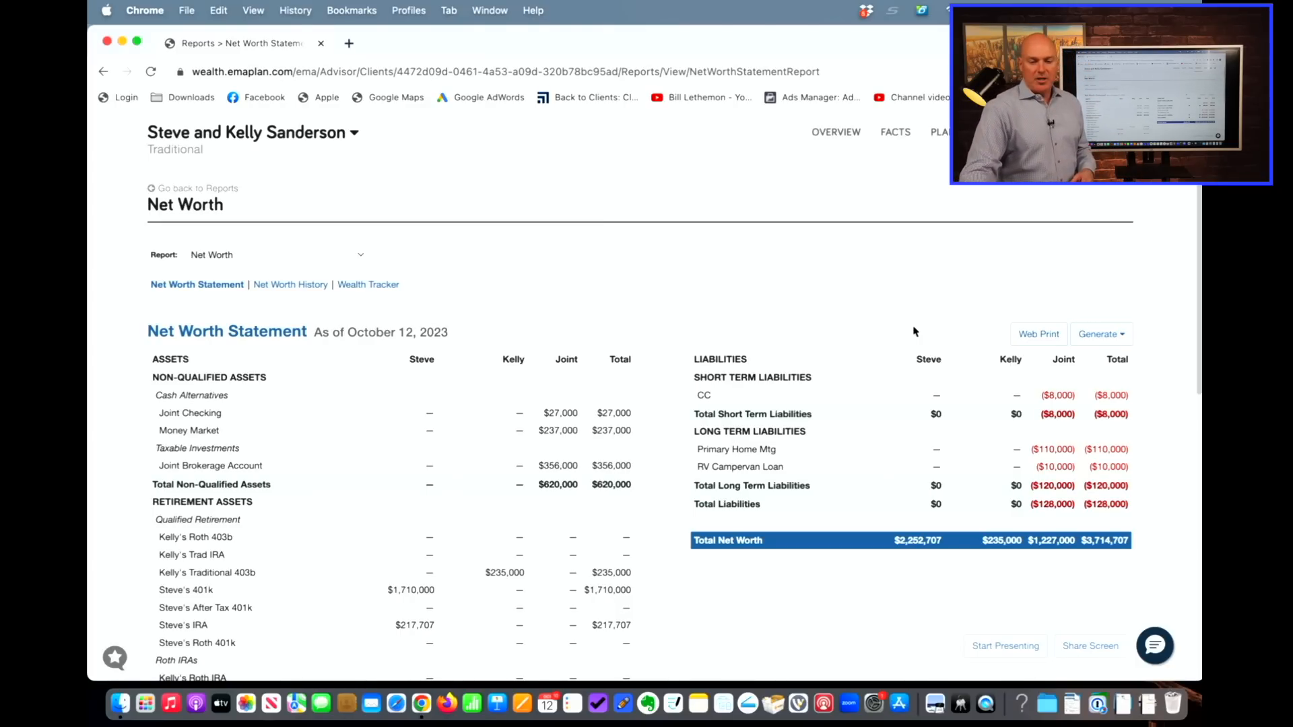
Step: Review the Net Worth Statement, switch to the Cash Flow report and set its period to All Years
scroll(914, 331, down, 5)
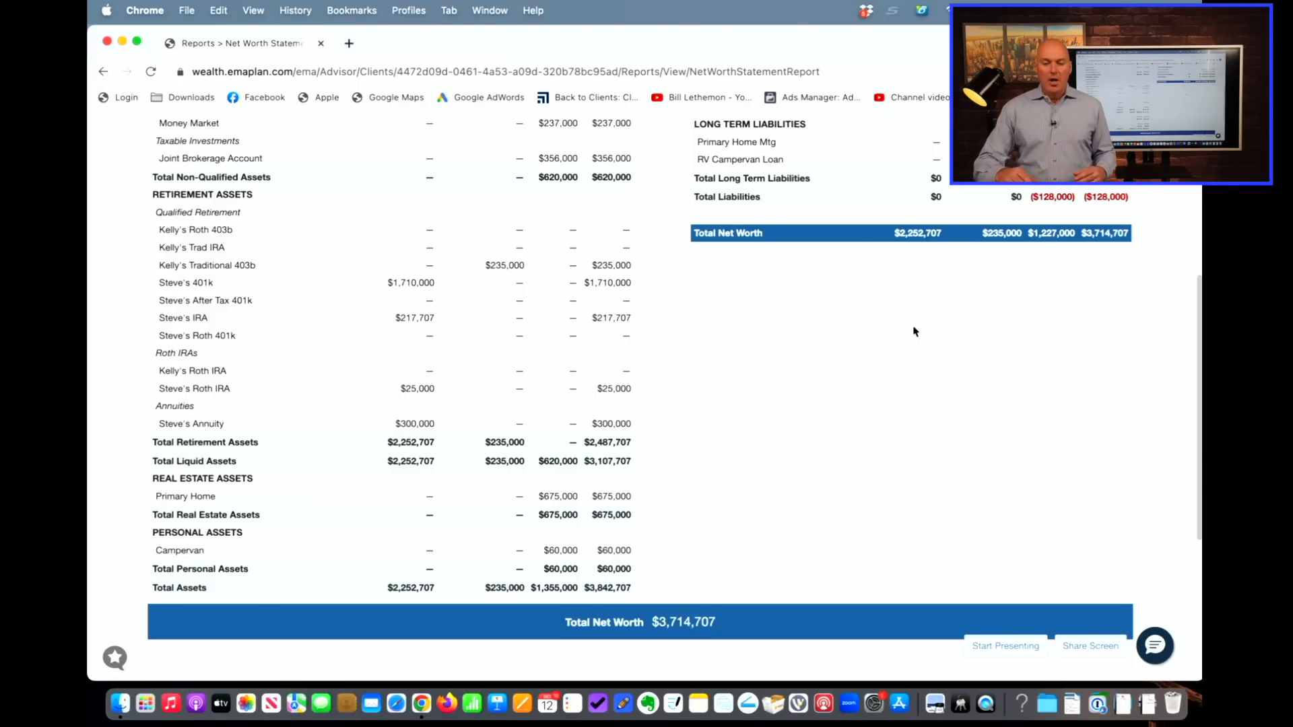
scroll(914, 331, up, 5)
click(404, 286)
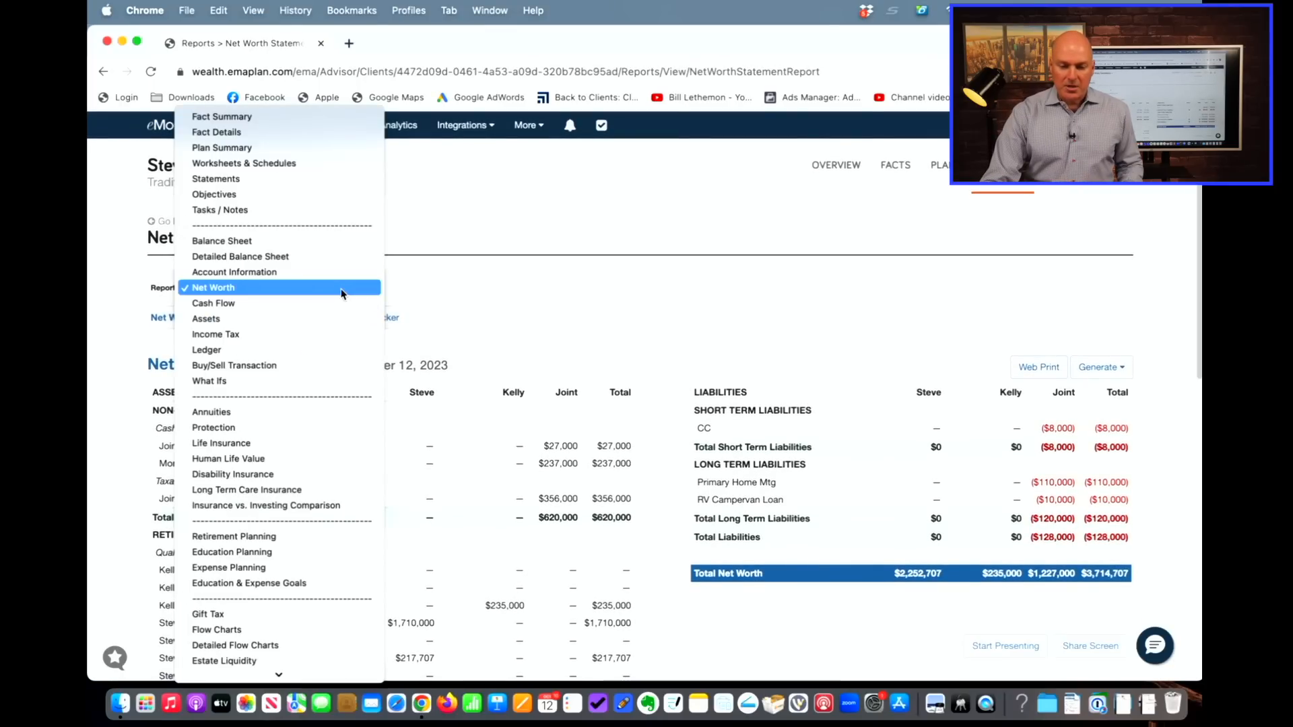
click(331, 311)
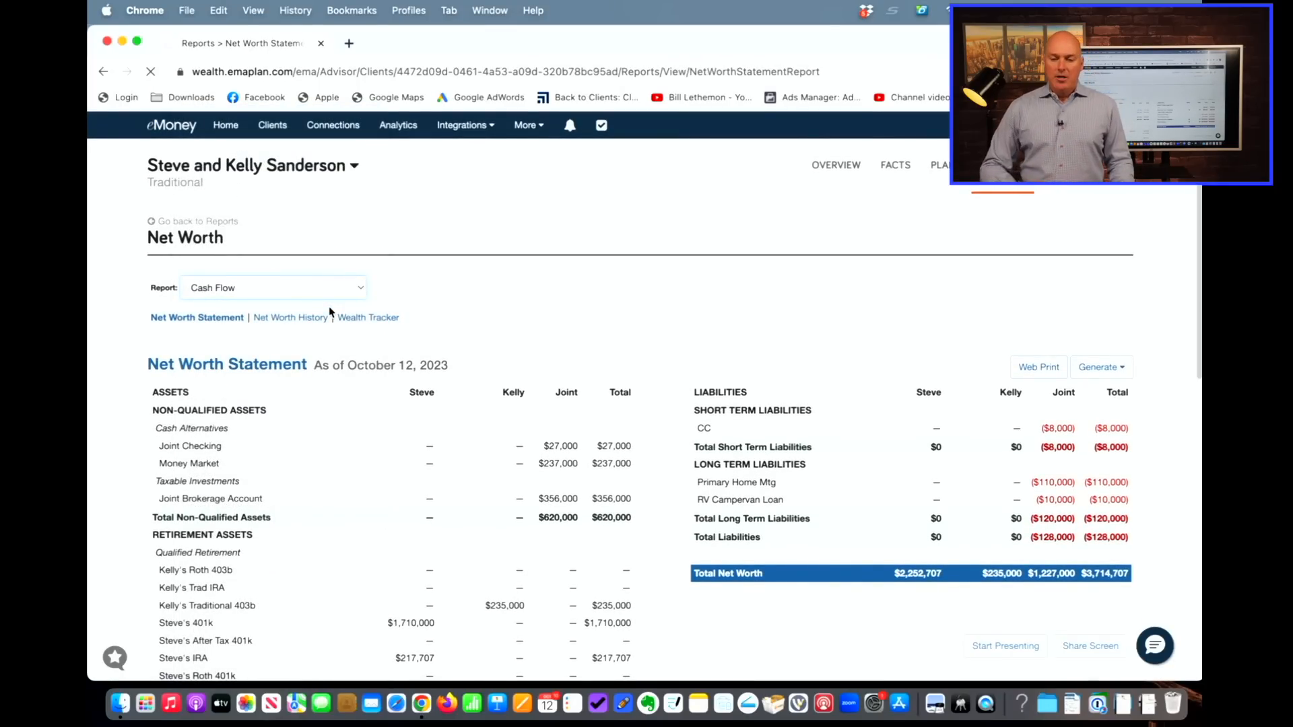
click(503, 287)
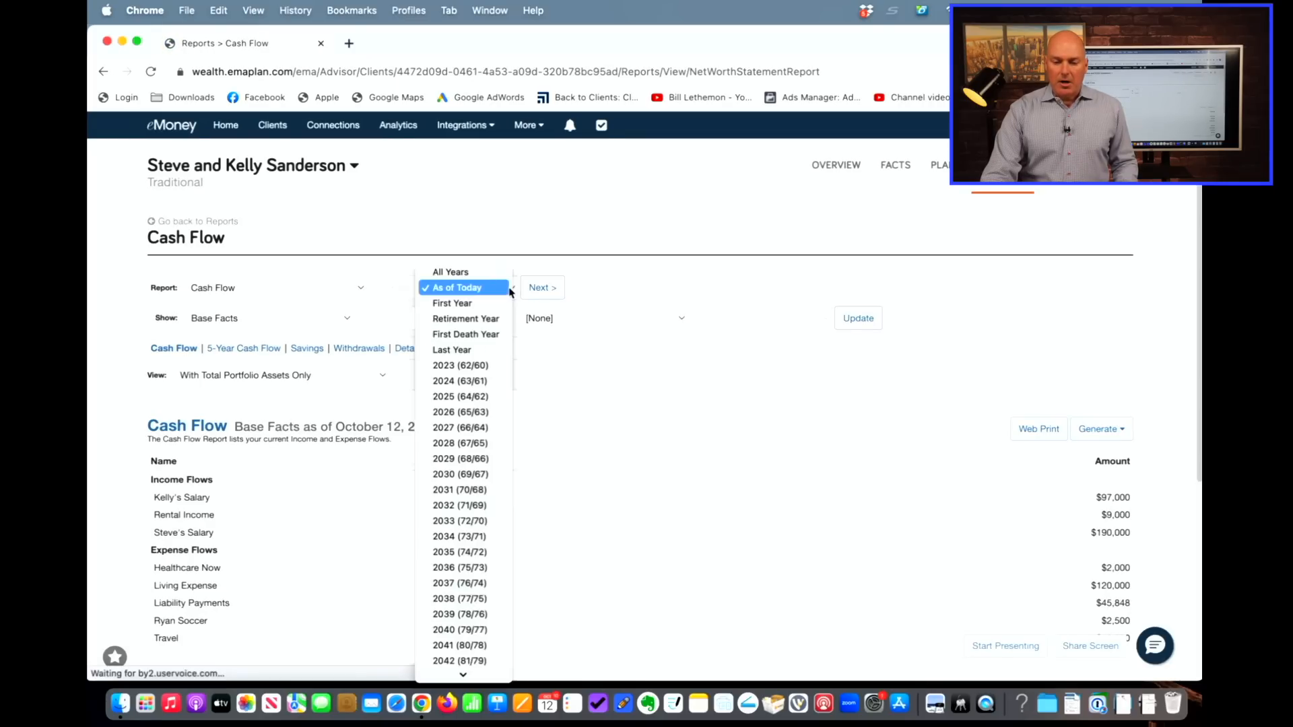
click(502, 272)
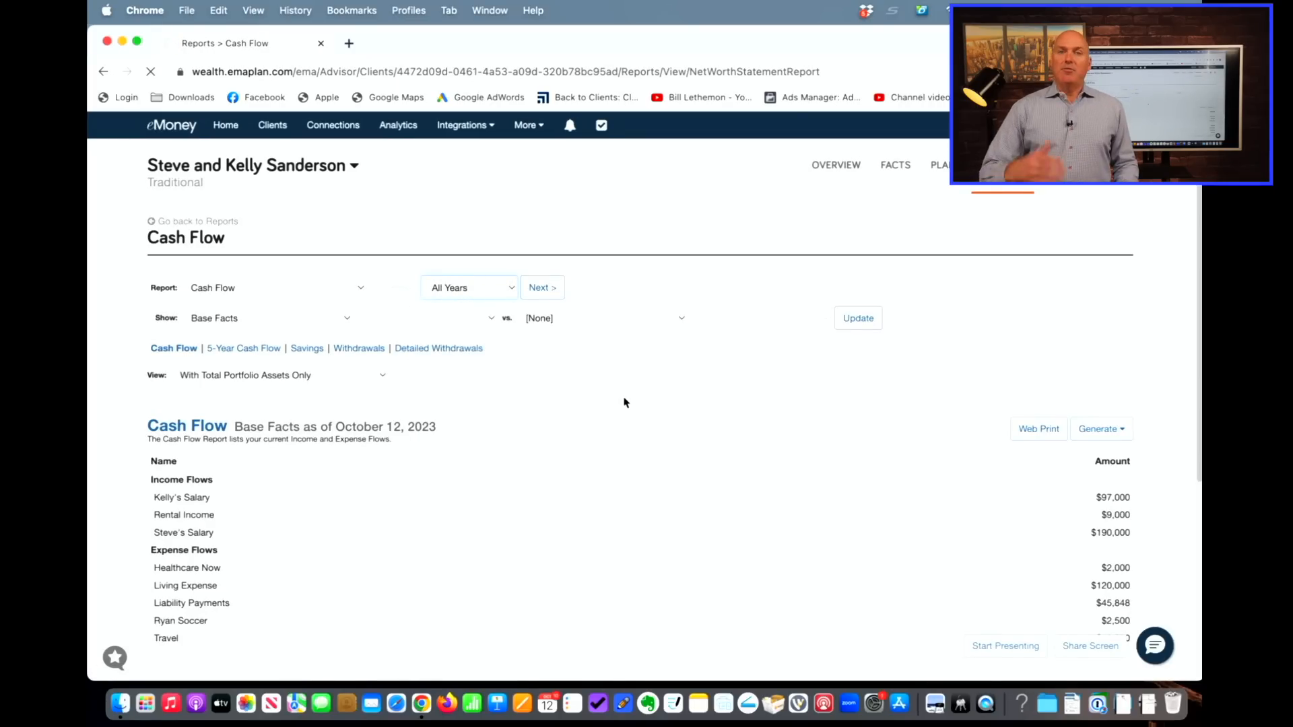
Step: Examine the Cash Flow report's inflow, outflow and portfolio charts along with the yearly Net Cash Flow and Total Portfolio Assets columns
scroll(624, 403, down, 5)
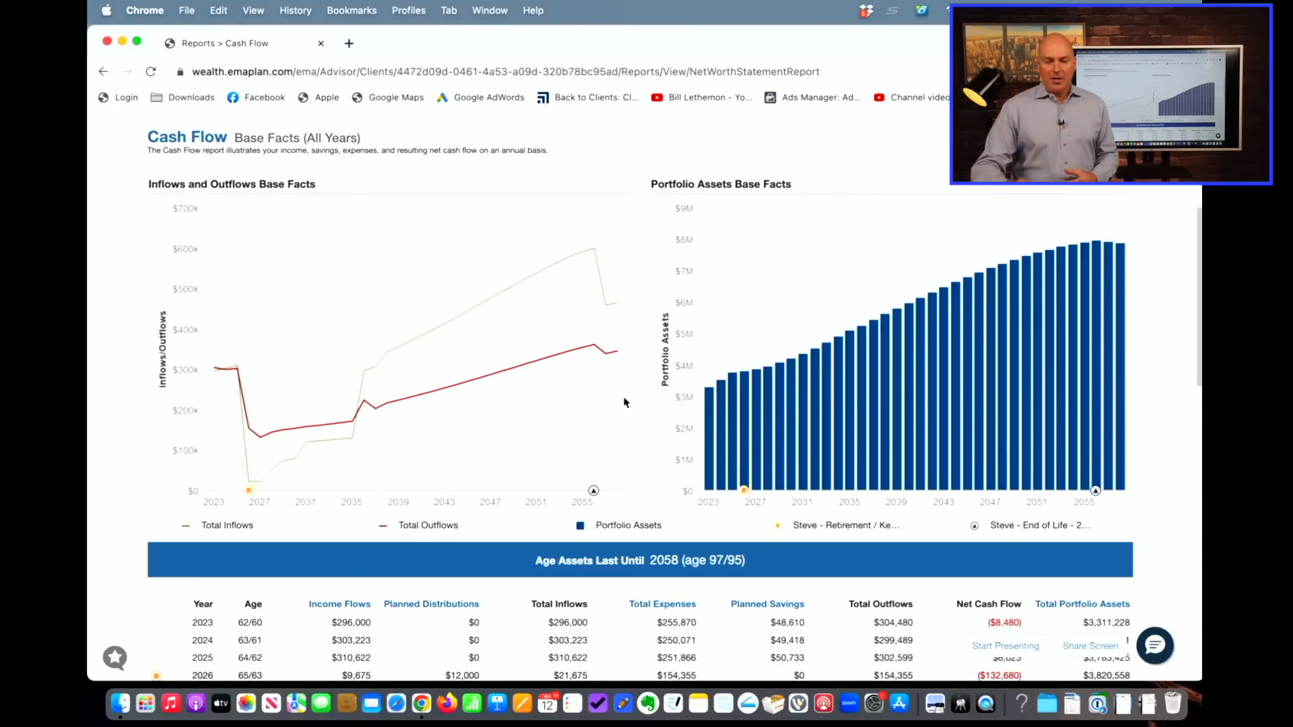
scroll(624, 403, down, 5)
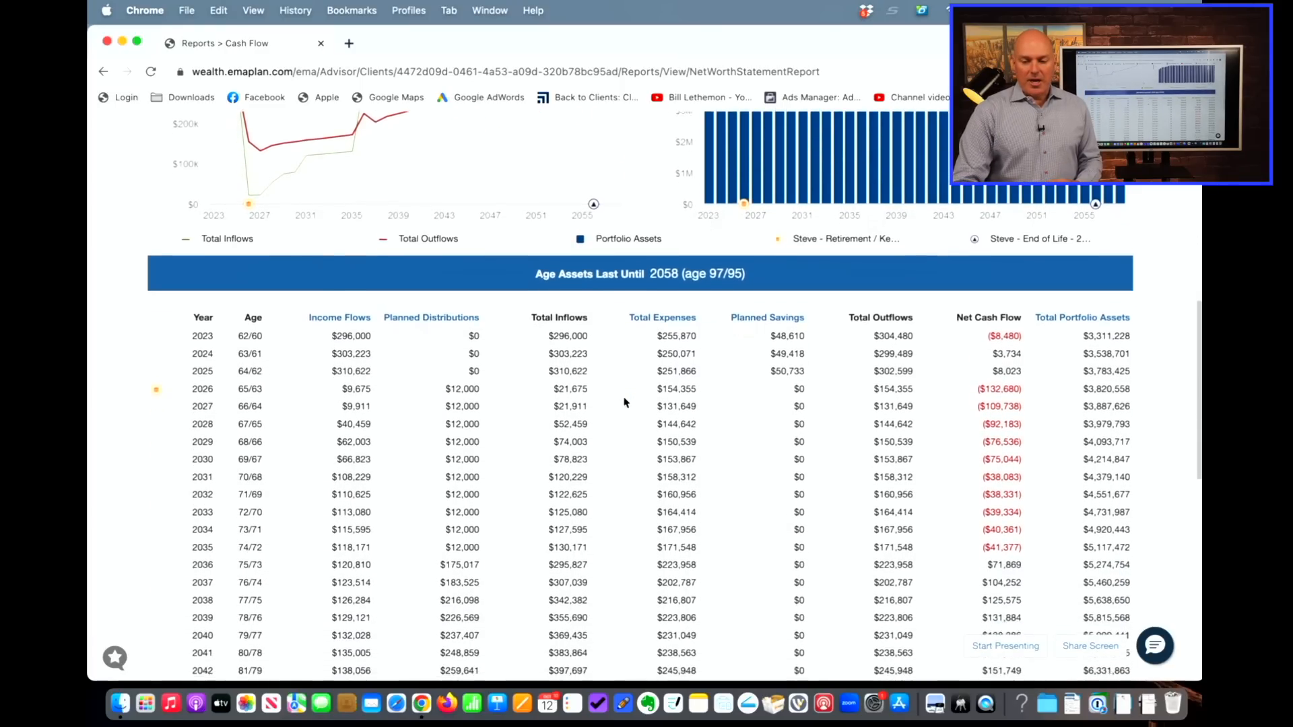
scroll(625, 403, down, 1)
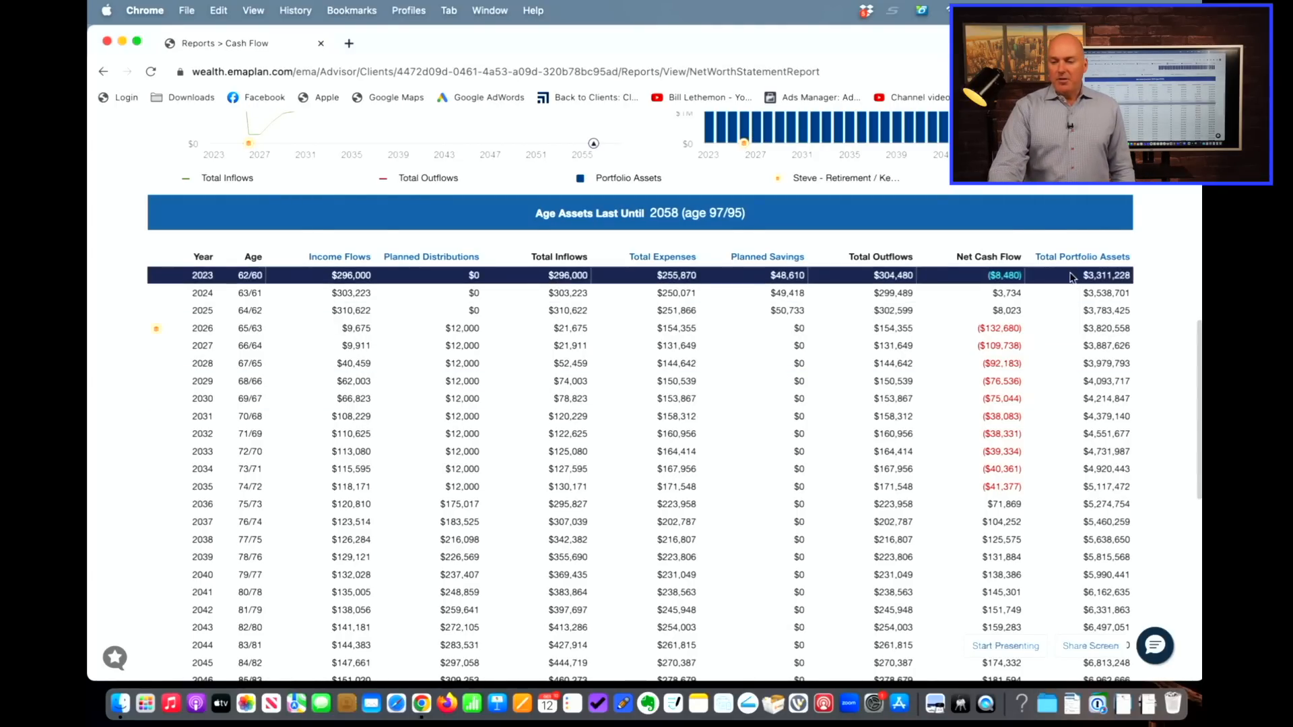
scroll(1016, 342, up, 5)
scroll(1016, 341, up, 5)
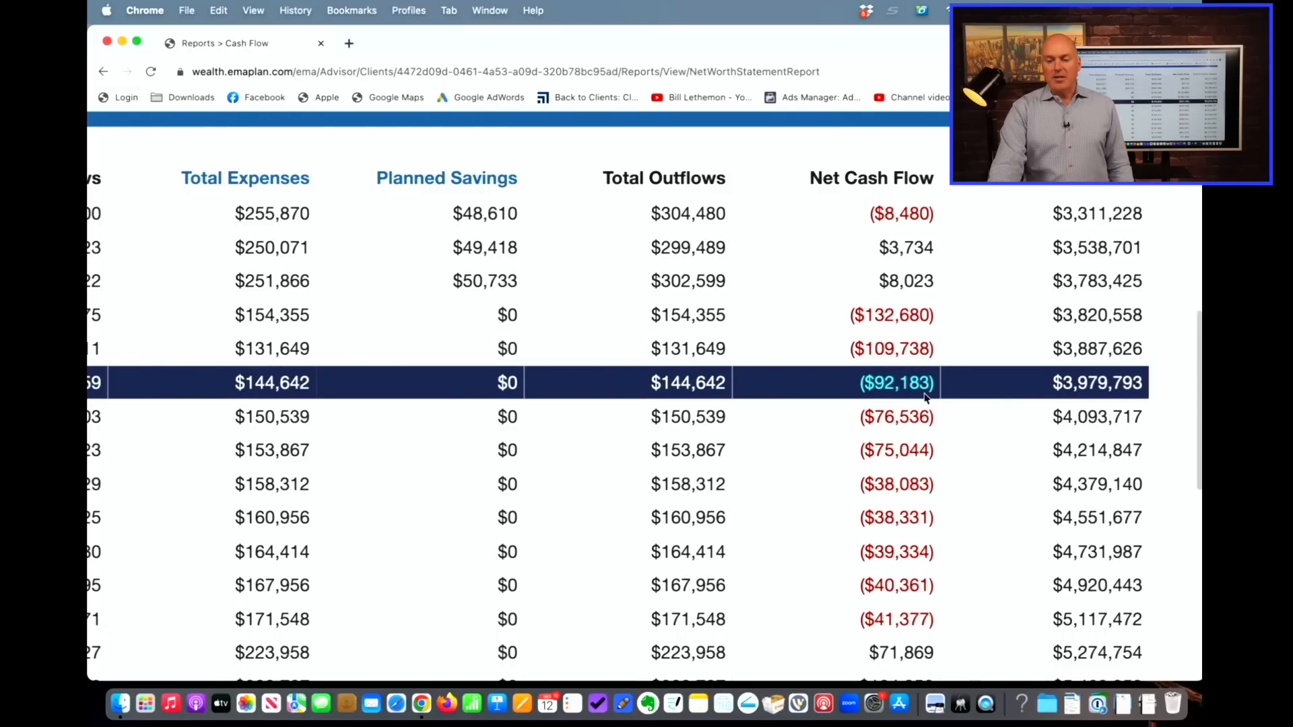
scroll(923, 410, down, 5)
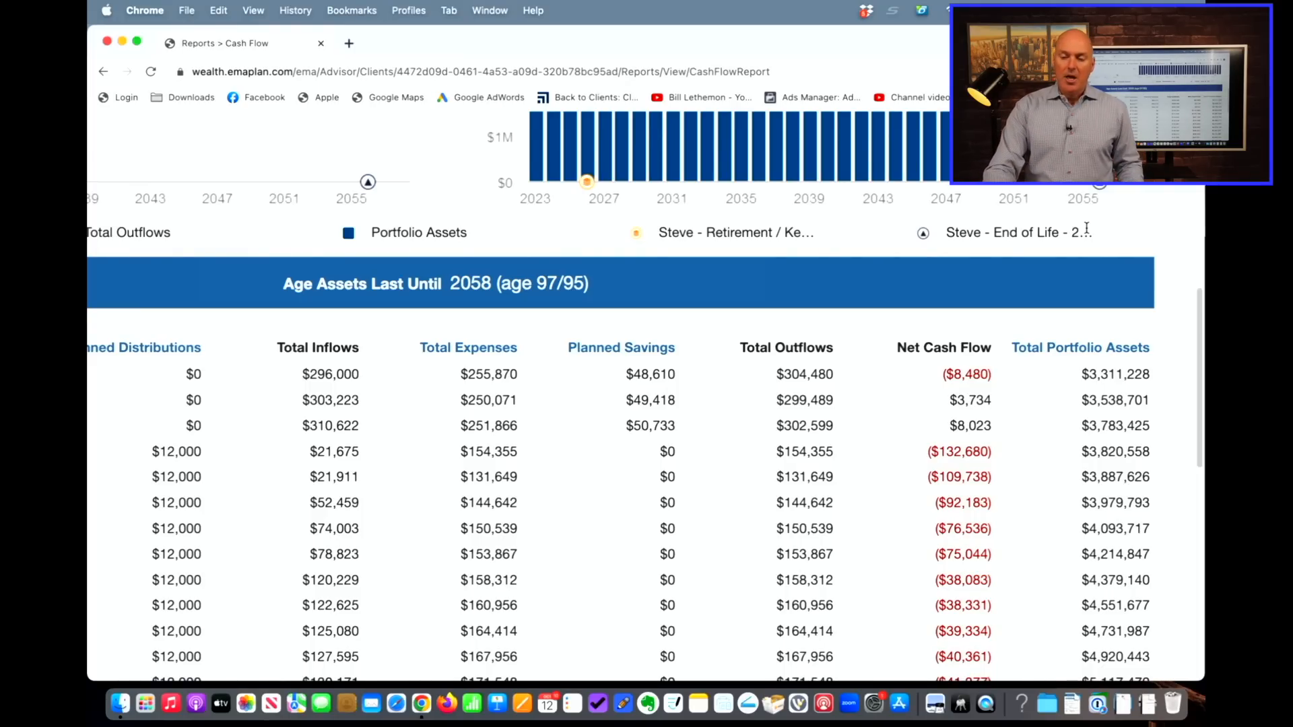
key(super+minus)
key(super+minus)
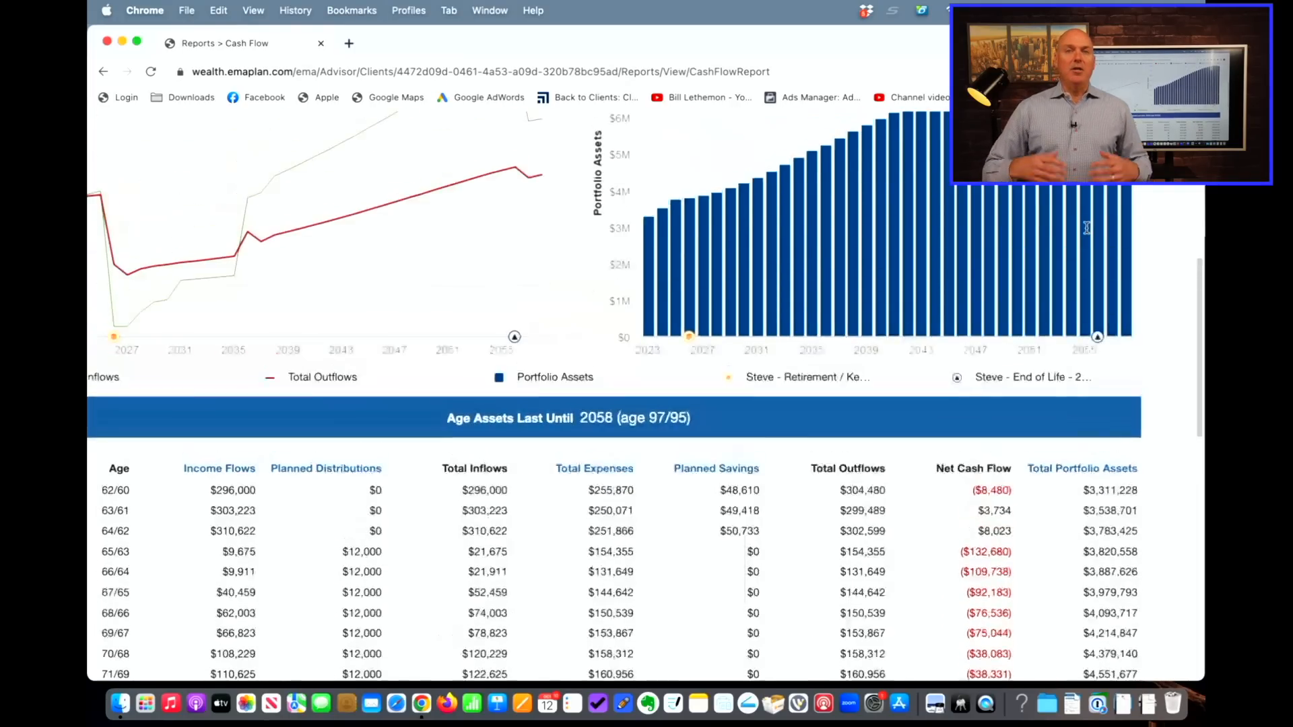
scroll(1088, 228, up, 2)
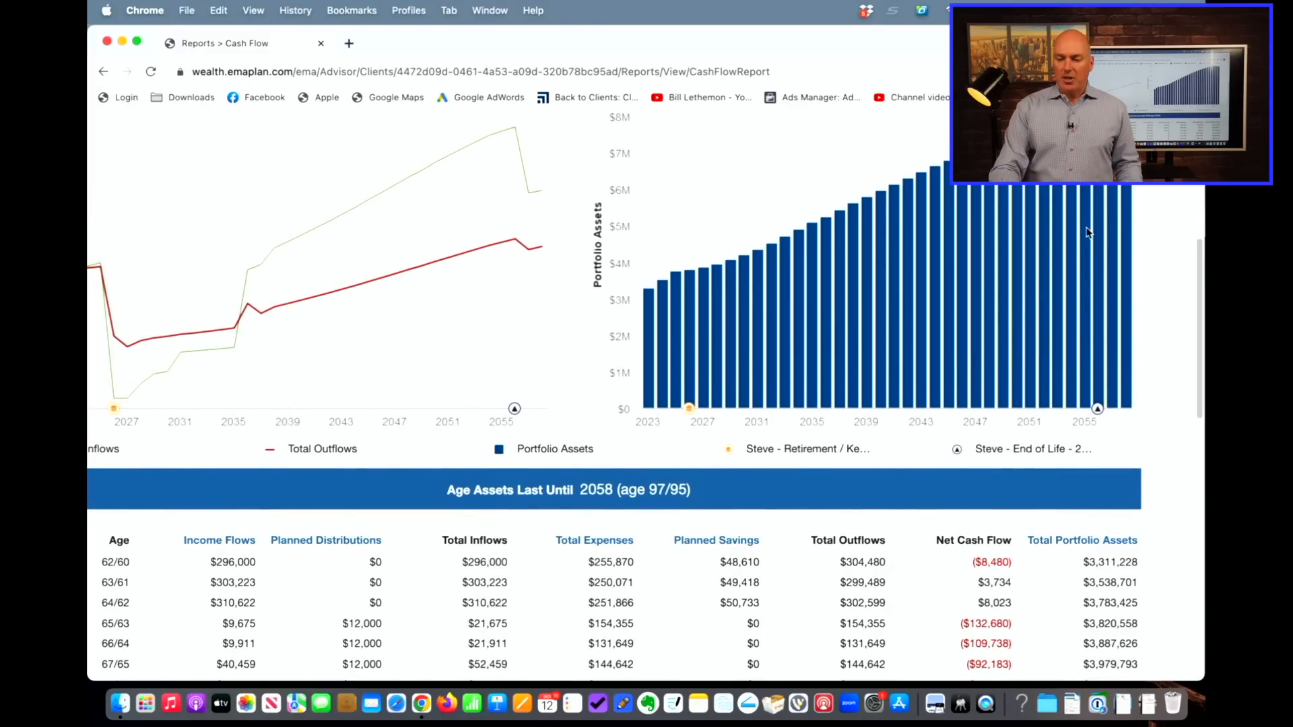
key(super+minus)
scroll(1087, 233, up, 2)
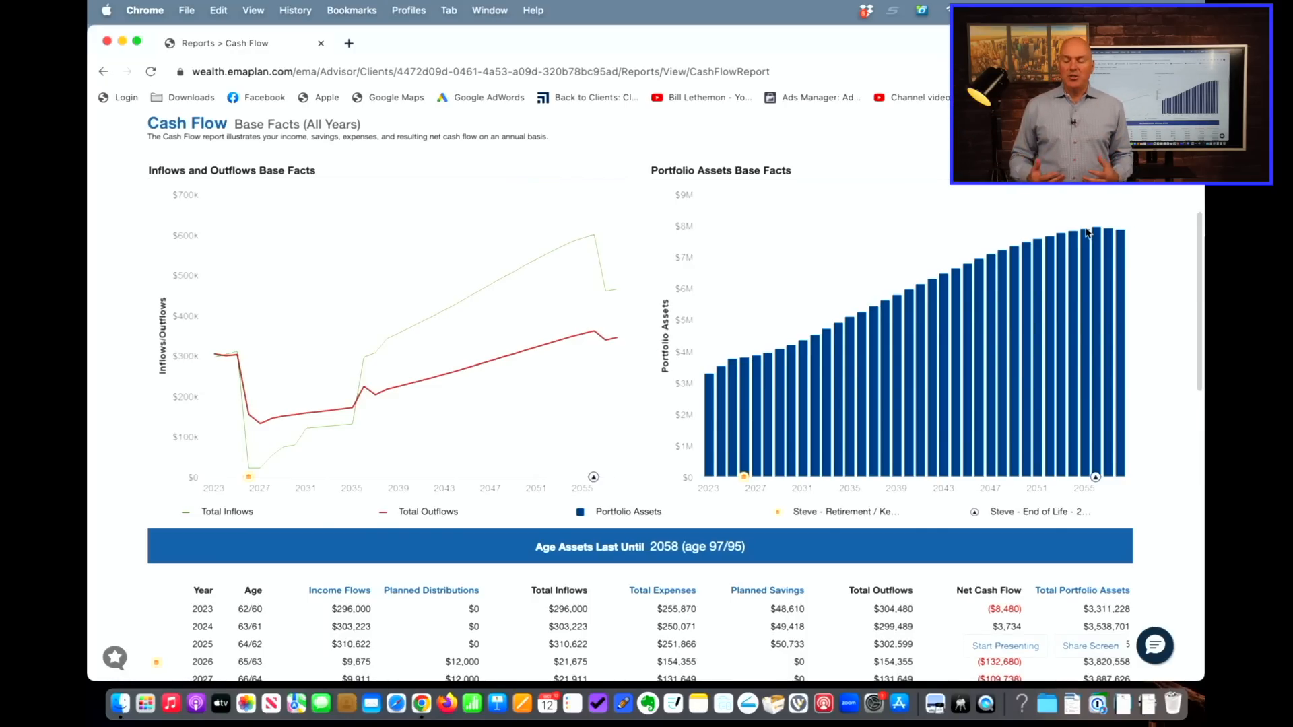
Step: Compare Total Expenses, Total Outflows and Net Cash Flow in the yearly table before and after the retirement year
scroll(1085, 232, down, 1)
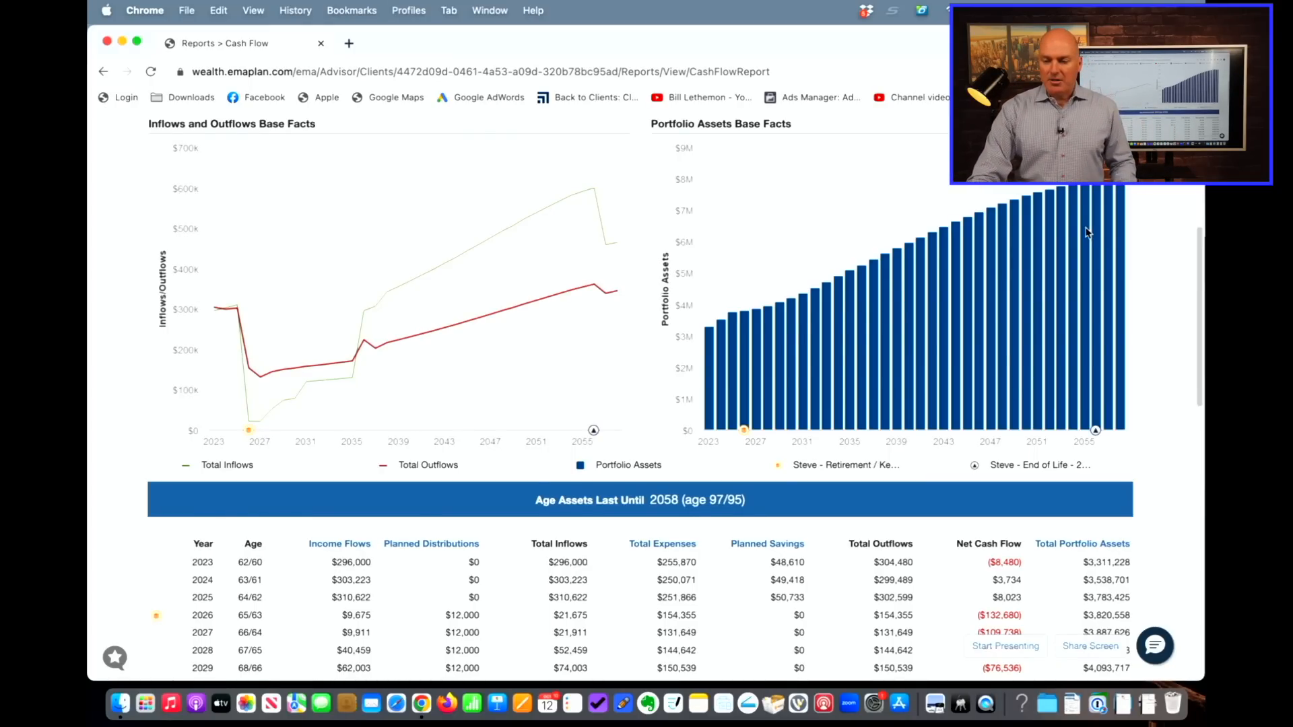
scroll(1086, 232, down, 5)
scroll(1093, 203, down, 2)
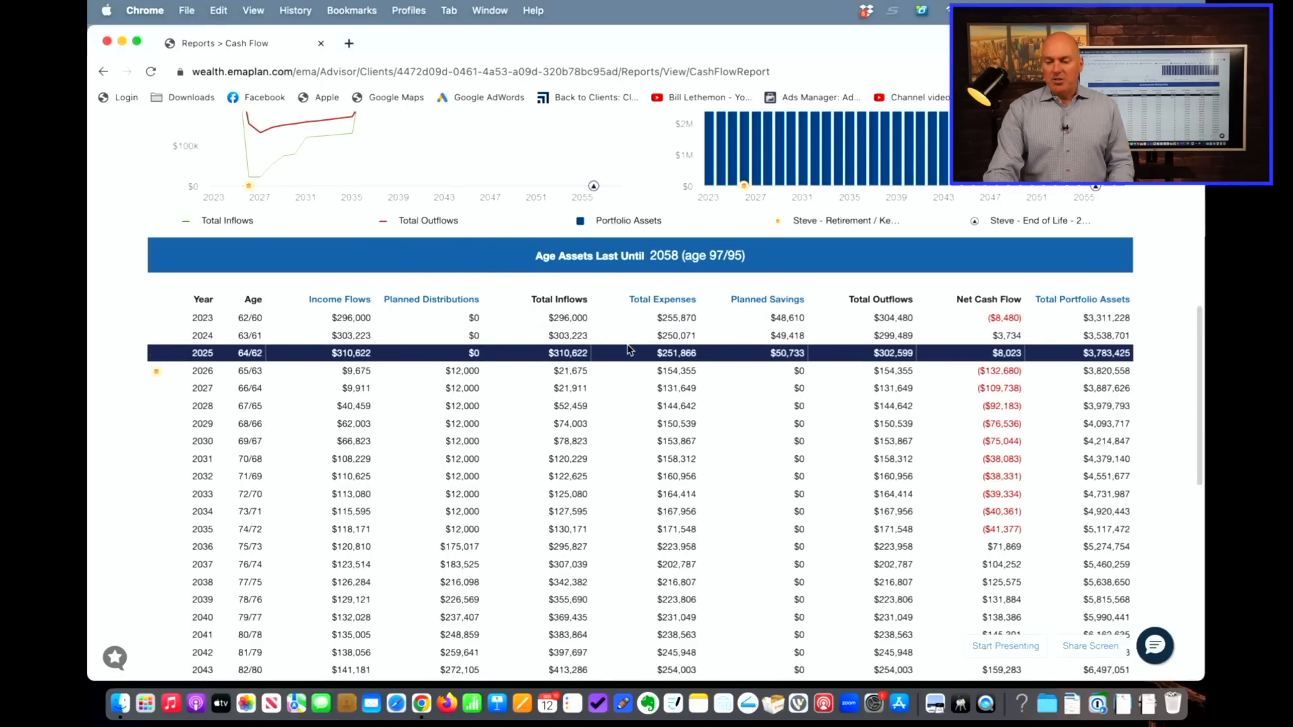
scroll(985, 338, up, 5)
scroll(984, 338, right, 5)
scroll(985, 339, down, 2)
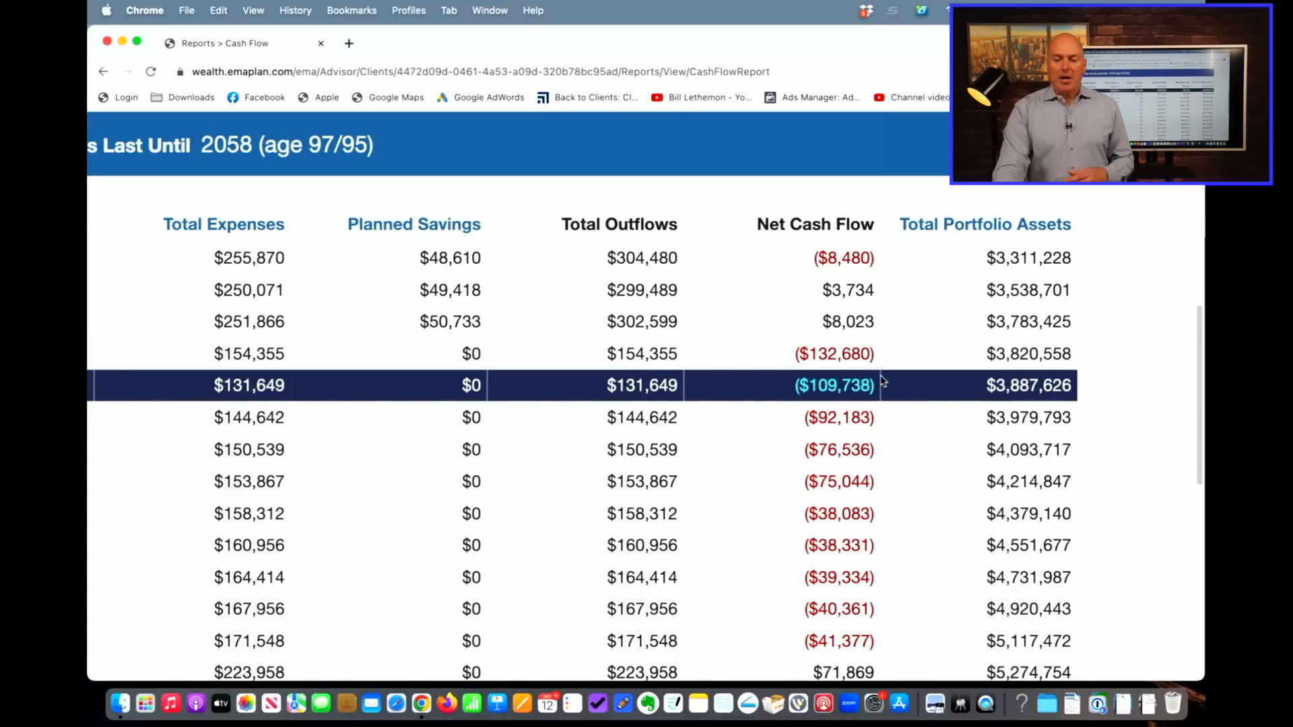
key(super+minus)
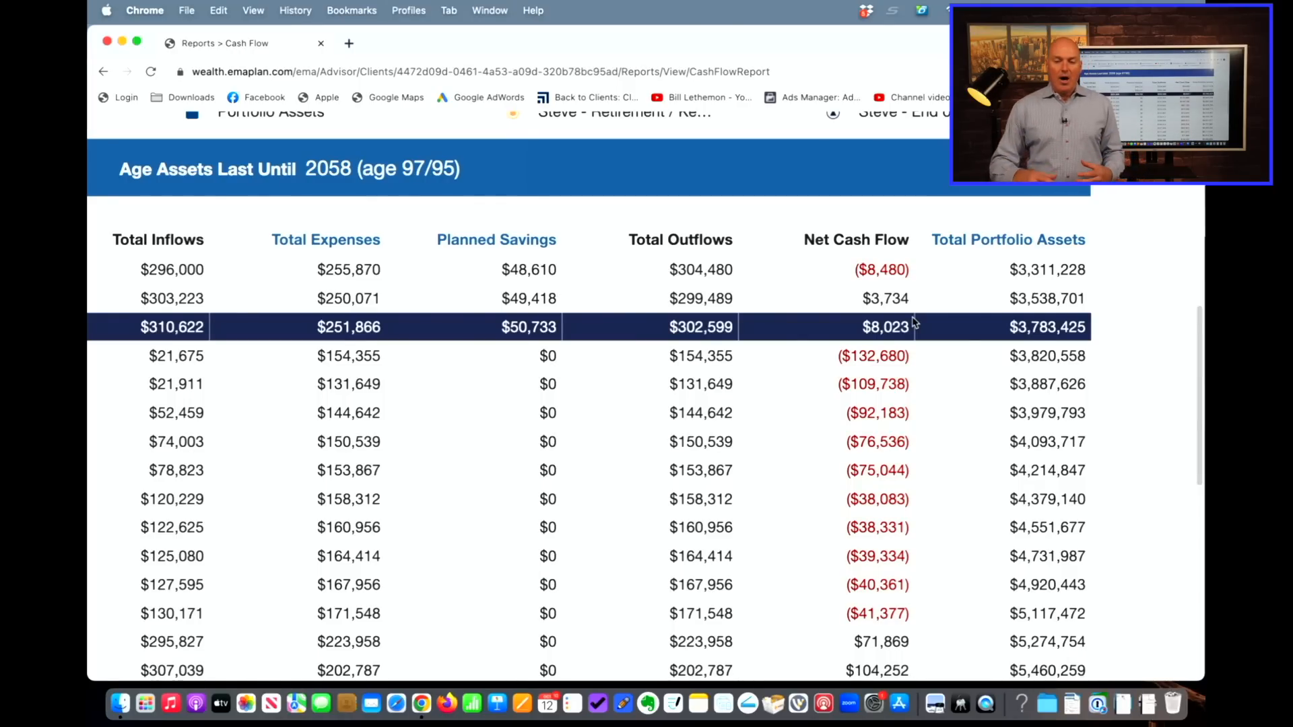
scroll(912, 322, down, 5)
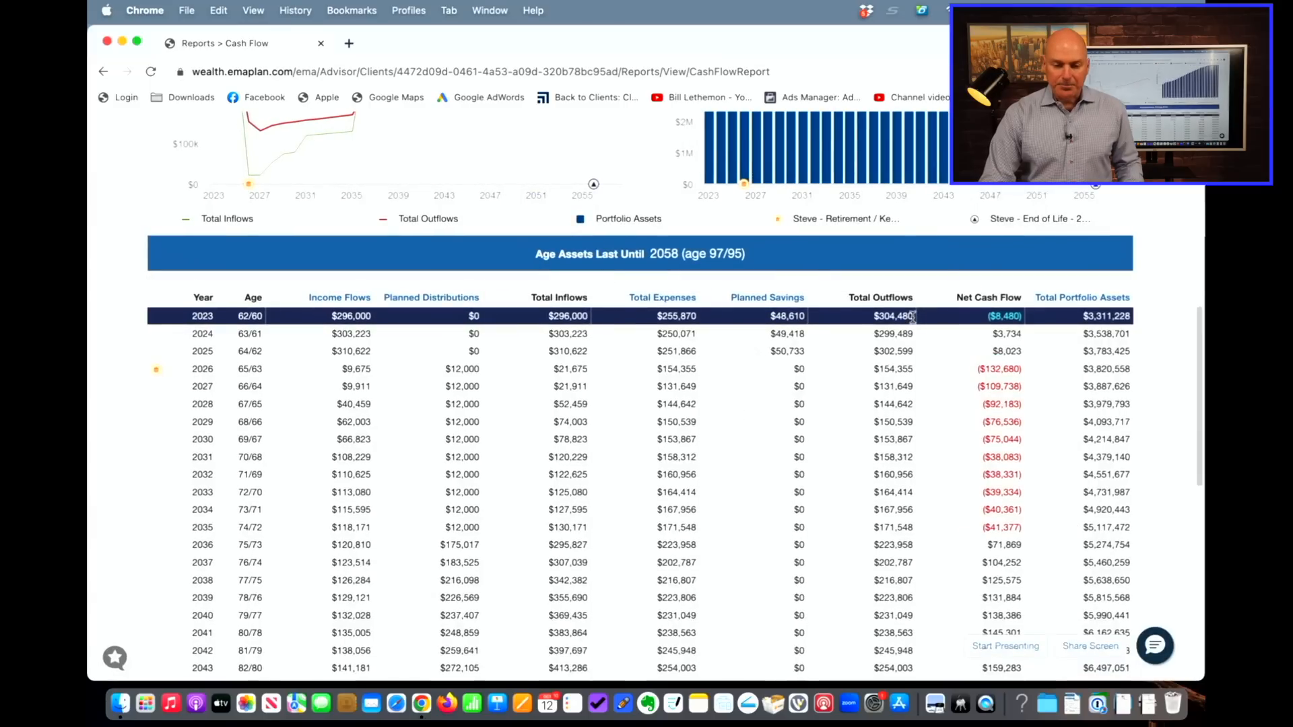
Step: Open the Assets report in its Tax Type view and review the taxable, tax-deferred and tax-free breakdown by year
scroll(912, 317, up, 10)
click(340, 266)
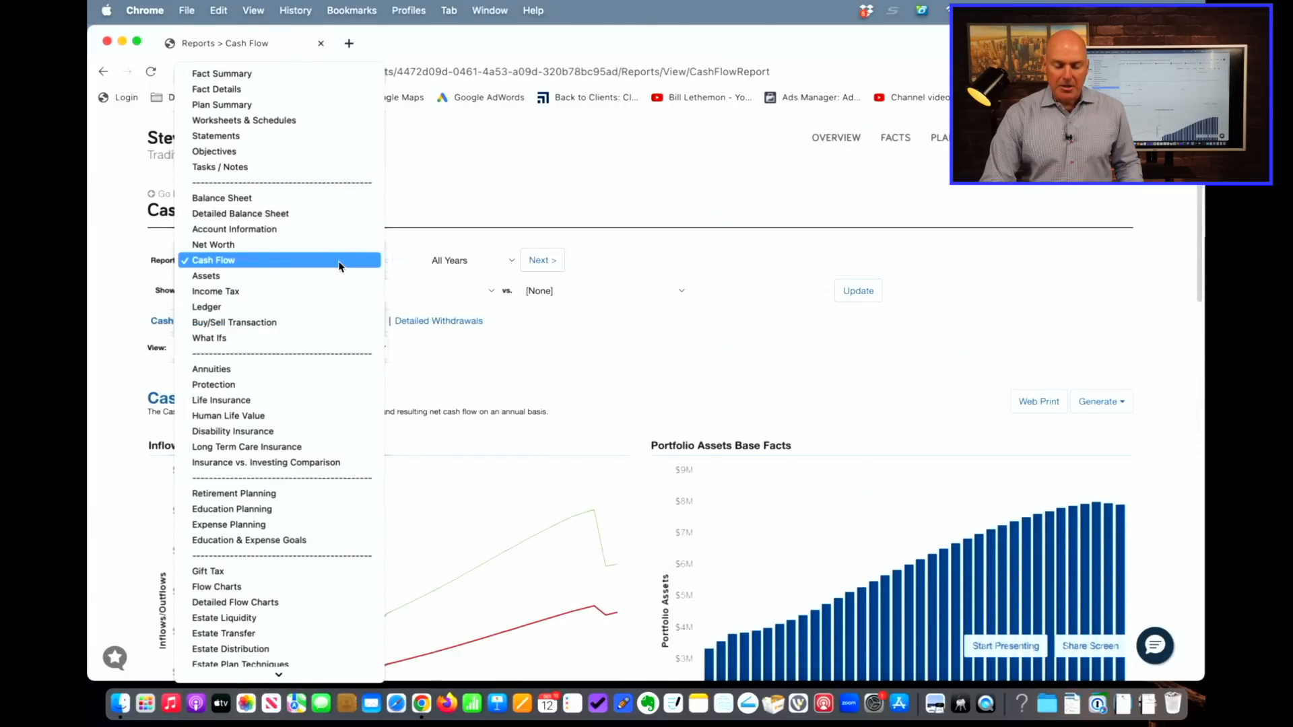
click(335, 276)
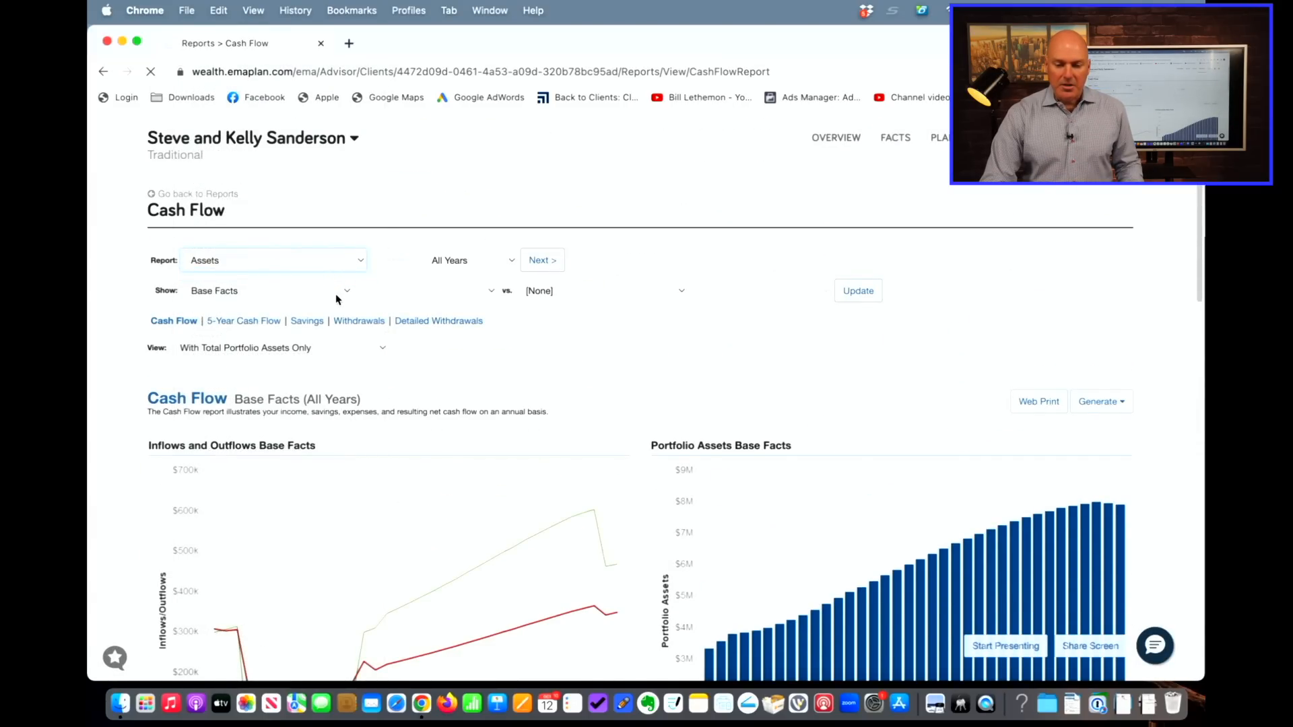
click(206, 350)
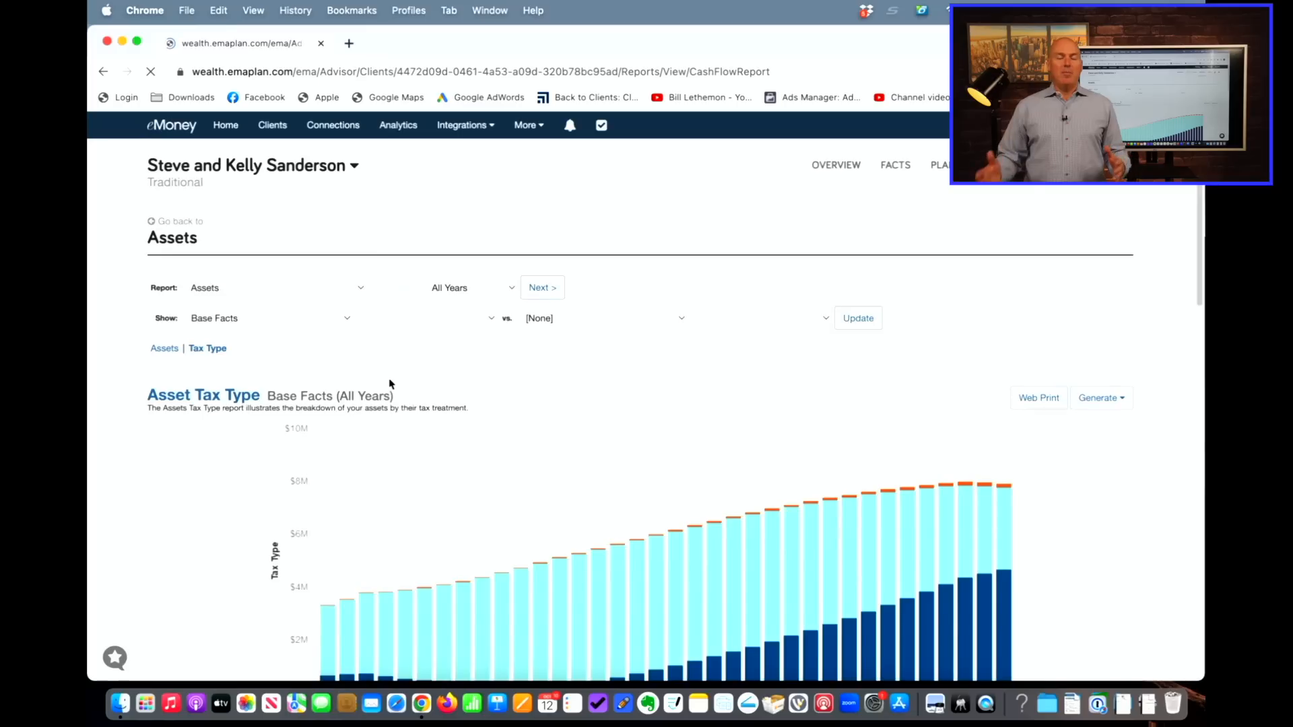
scroll(389, 384, down, 5)
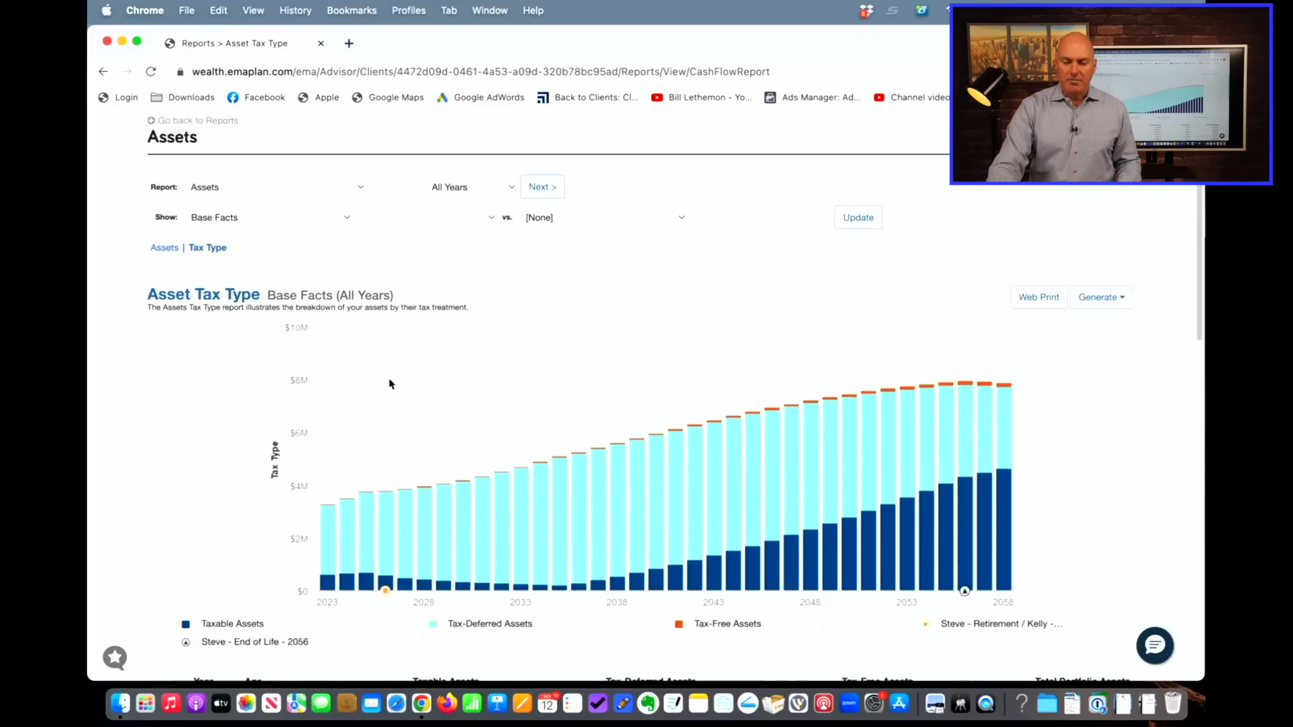
scroll(389, 384, down, 1)
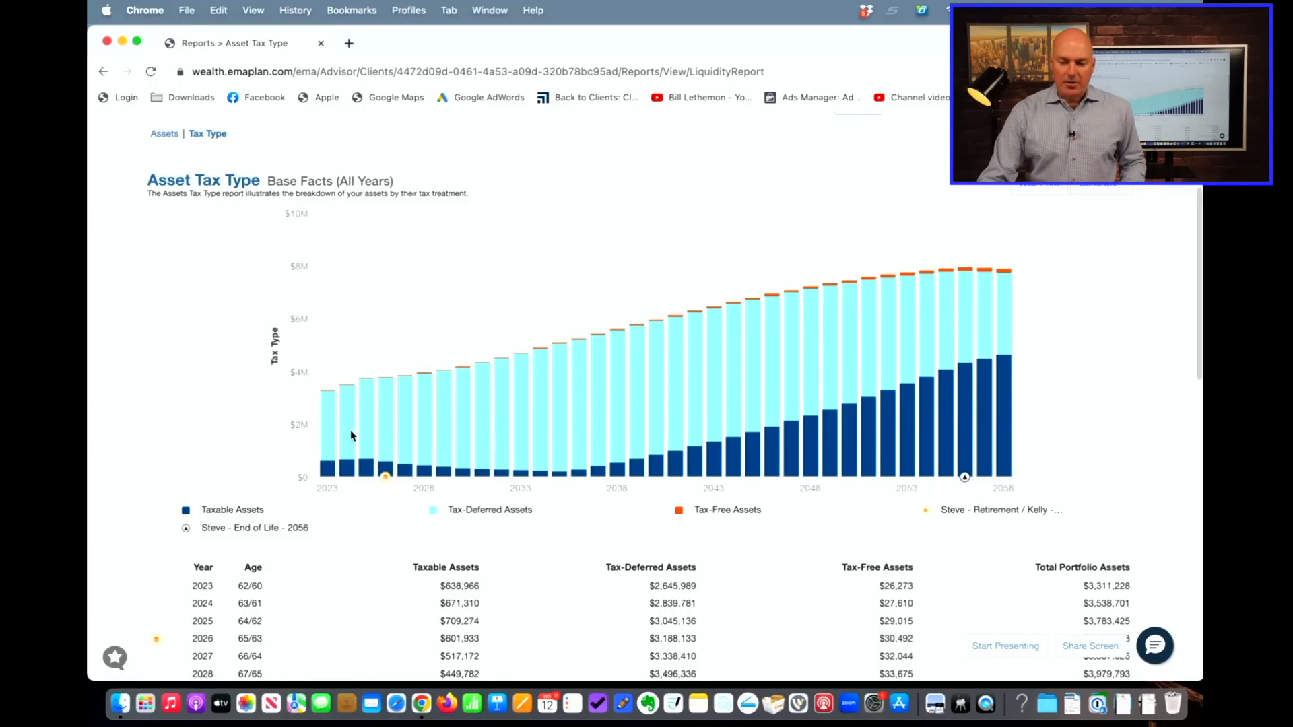
Step: Return to the Net Worth report and highlight the Money Market joint and total balances in the statement
scroll(350, 429, up, 5)
click(261, 295)
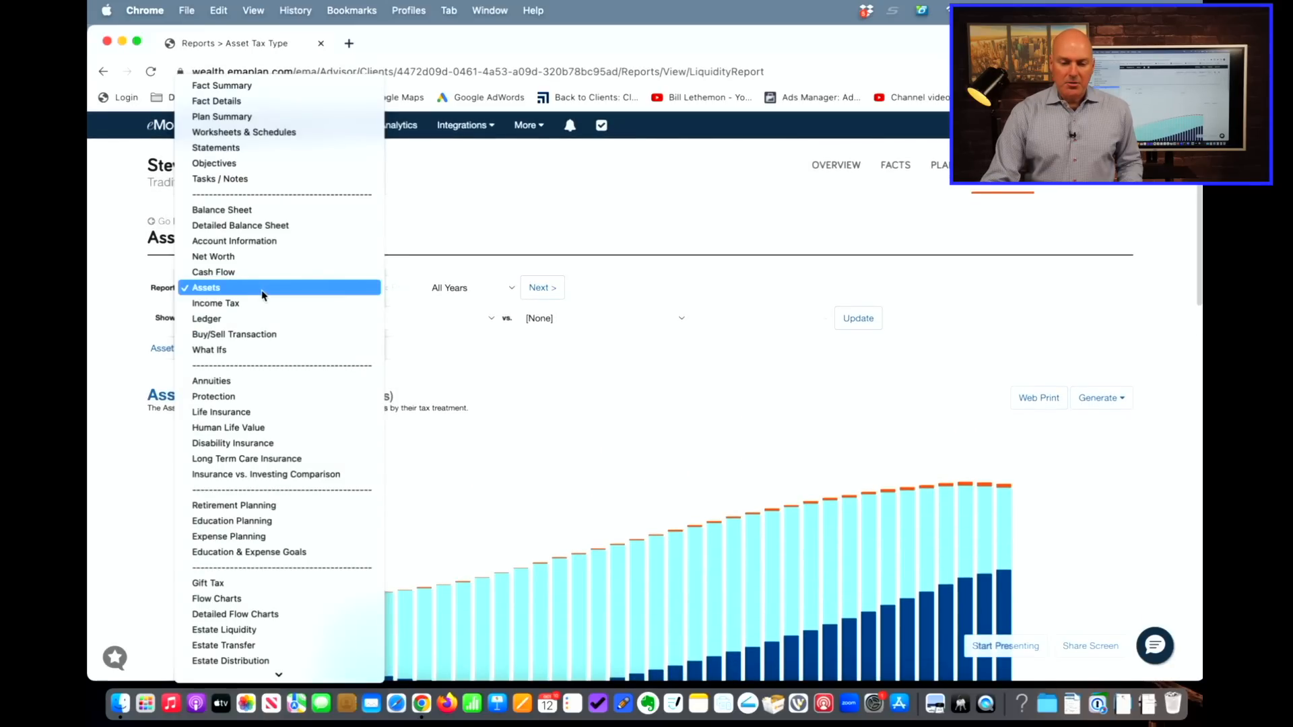
click(288, 257)
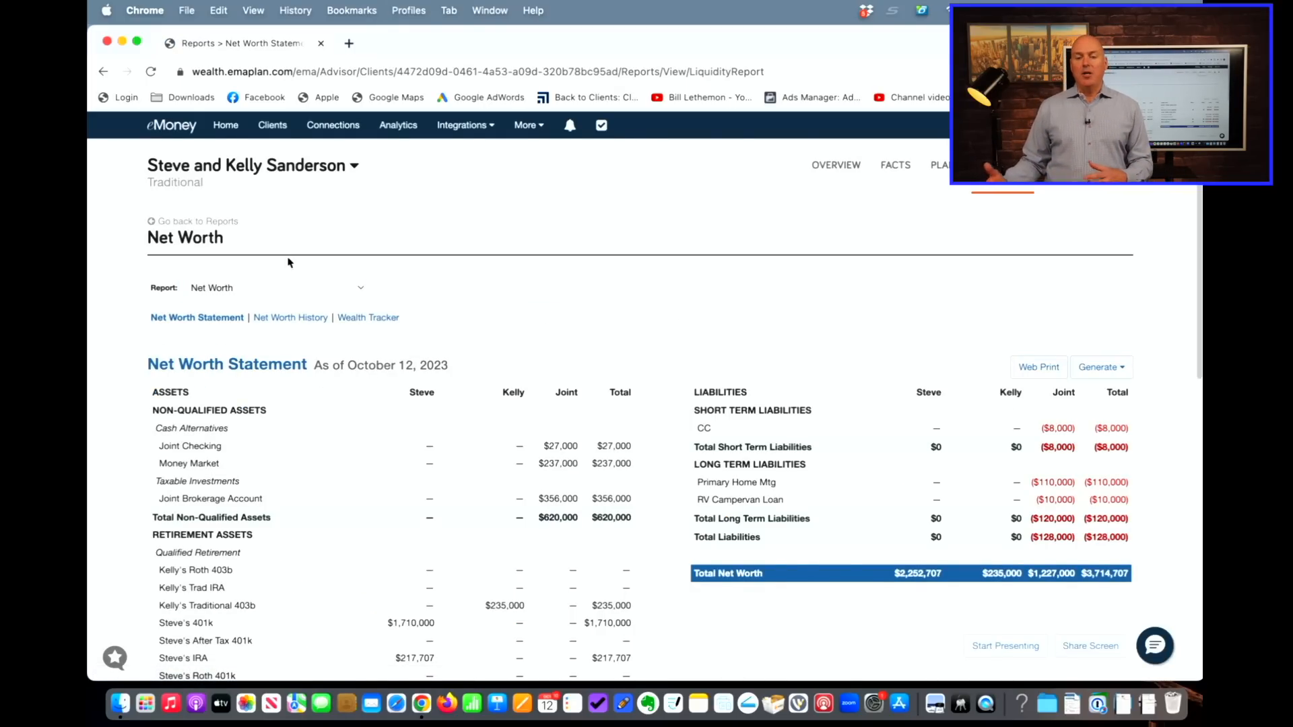
scroll(288, 262, down, 4)
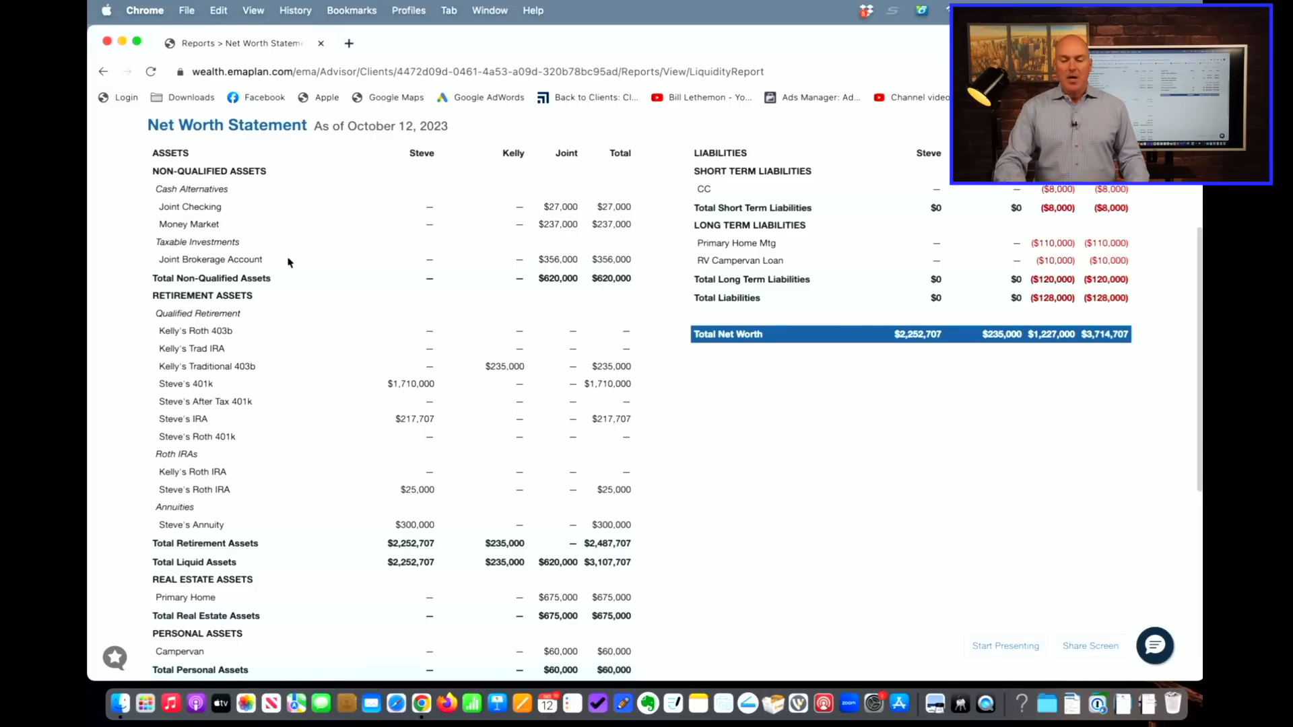
scroll(289, 262, up, 5)
scroll(288, 262, left, 2)
scroll(288, 263, up, 1)
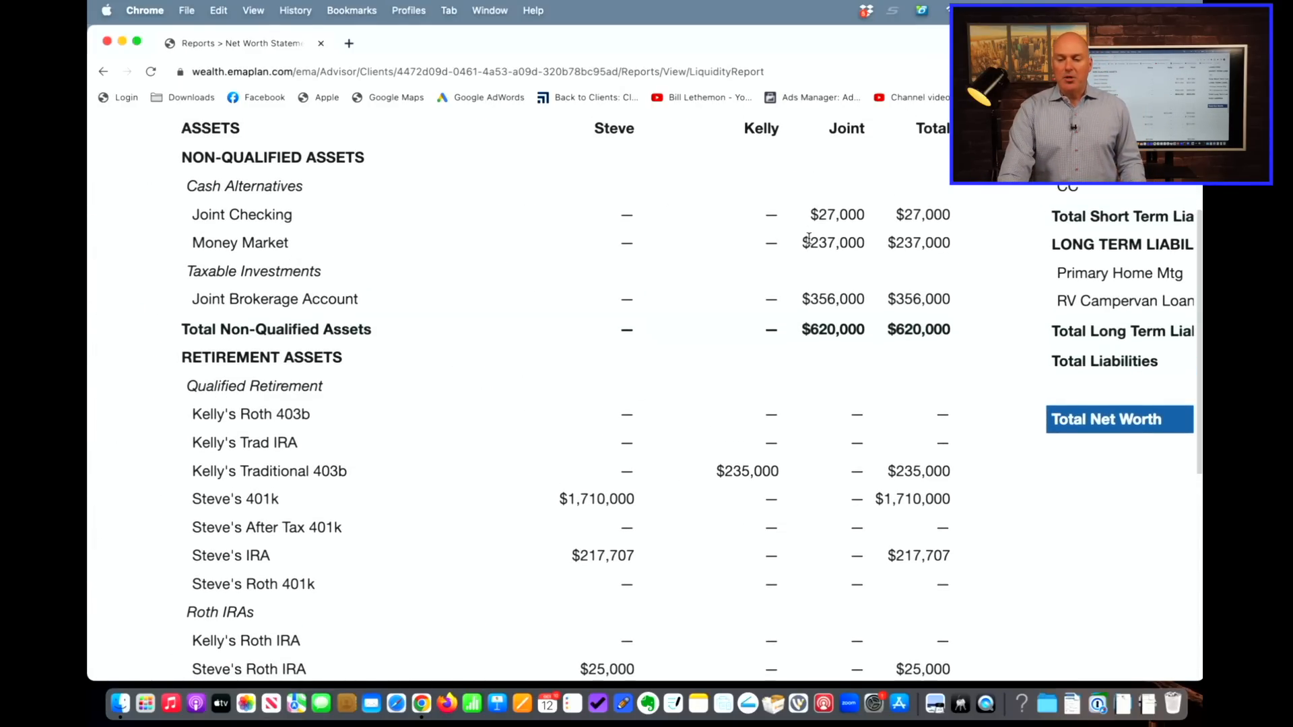
drag(801, 244, 950, 244)
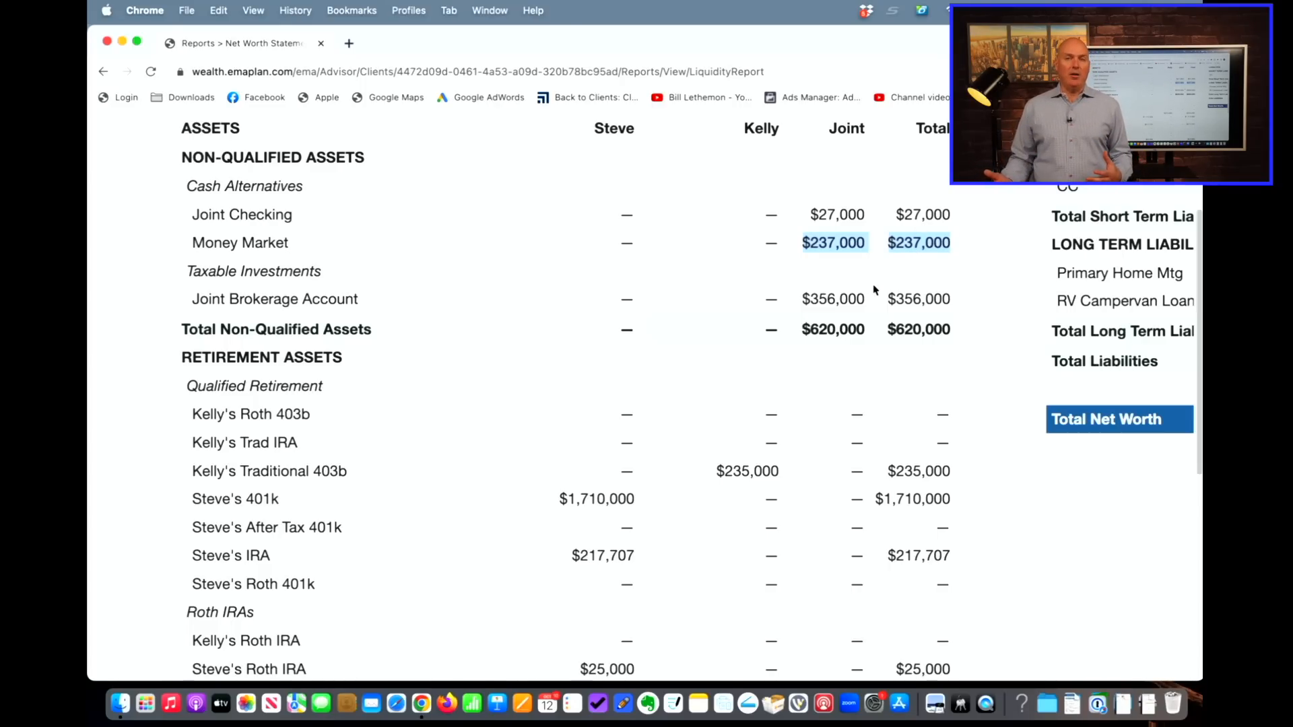
Step: Go to the client's plans and open the Decision Center for interactive cash flow planning
key(super+minus)
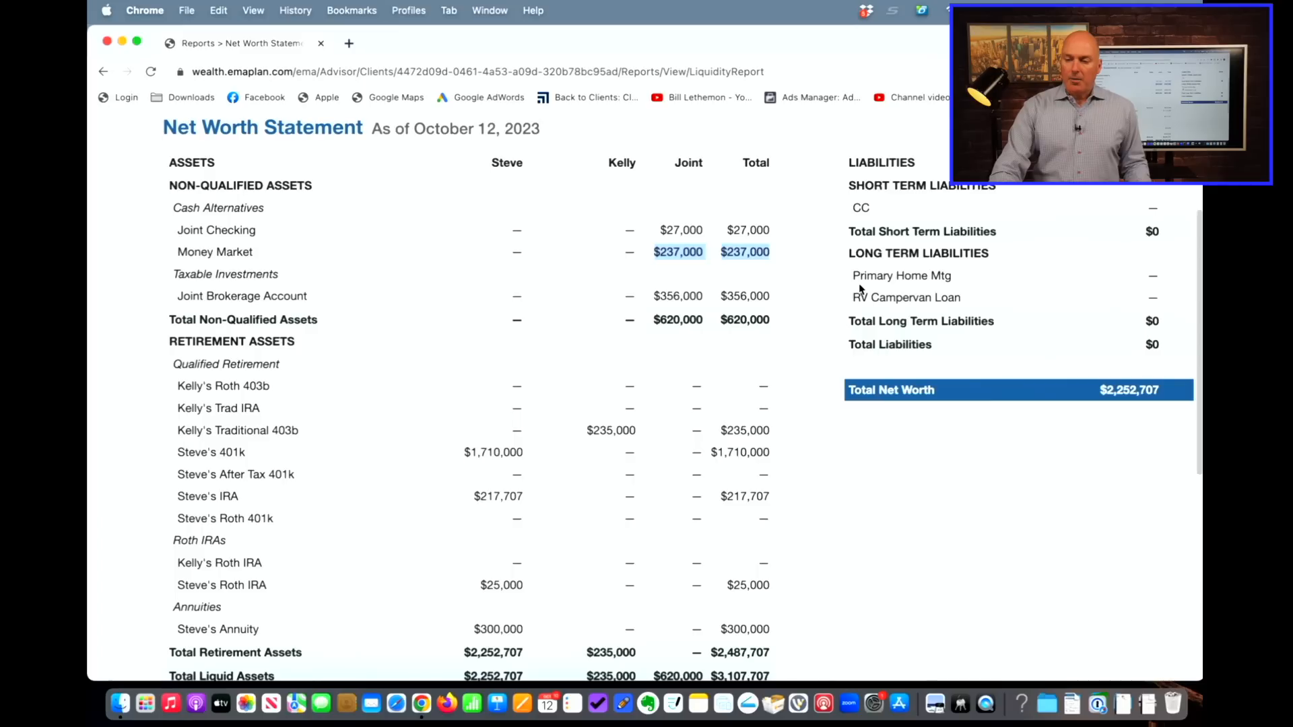
scroll(861, 288, up, 5)
scroll(860, 288, right, 5)
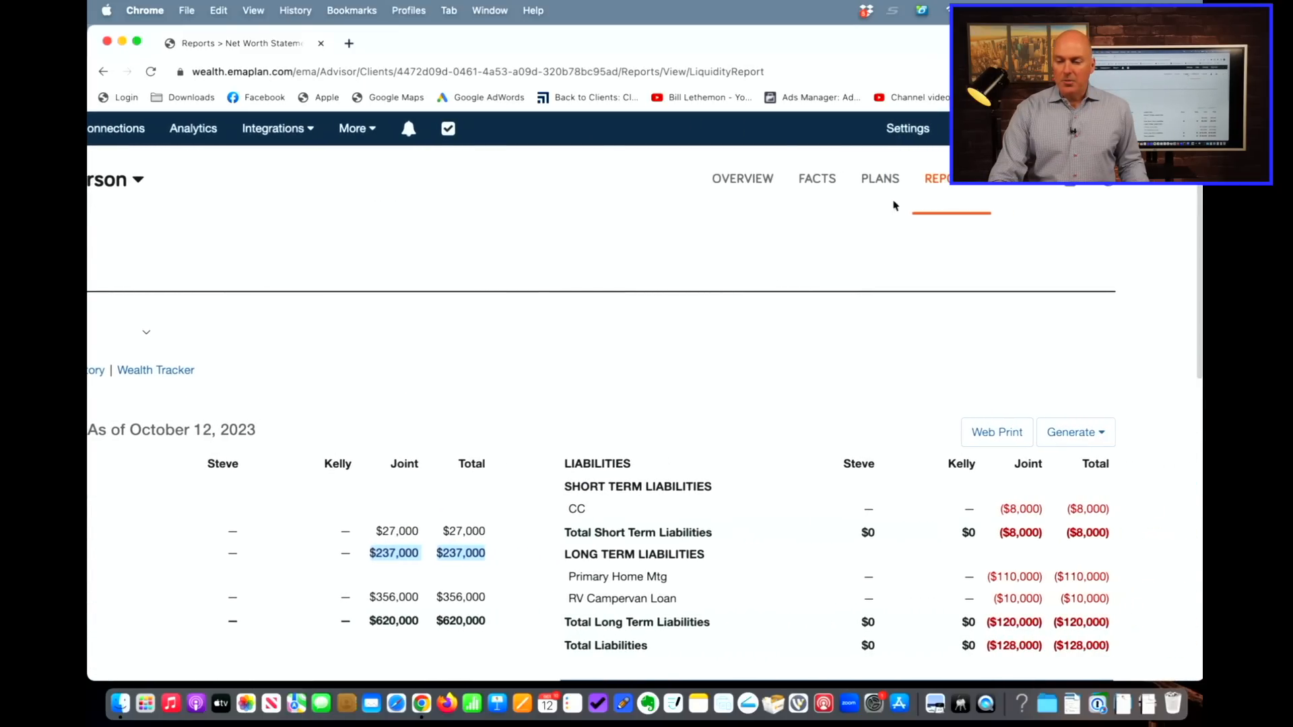
click(879, 184)
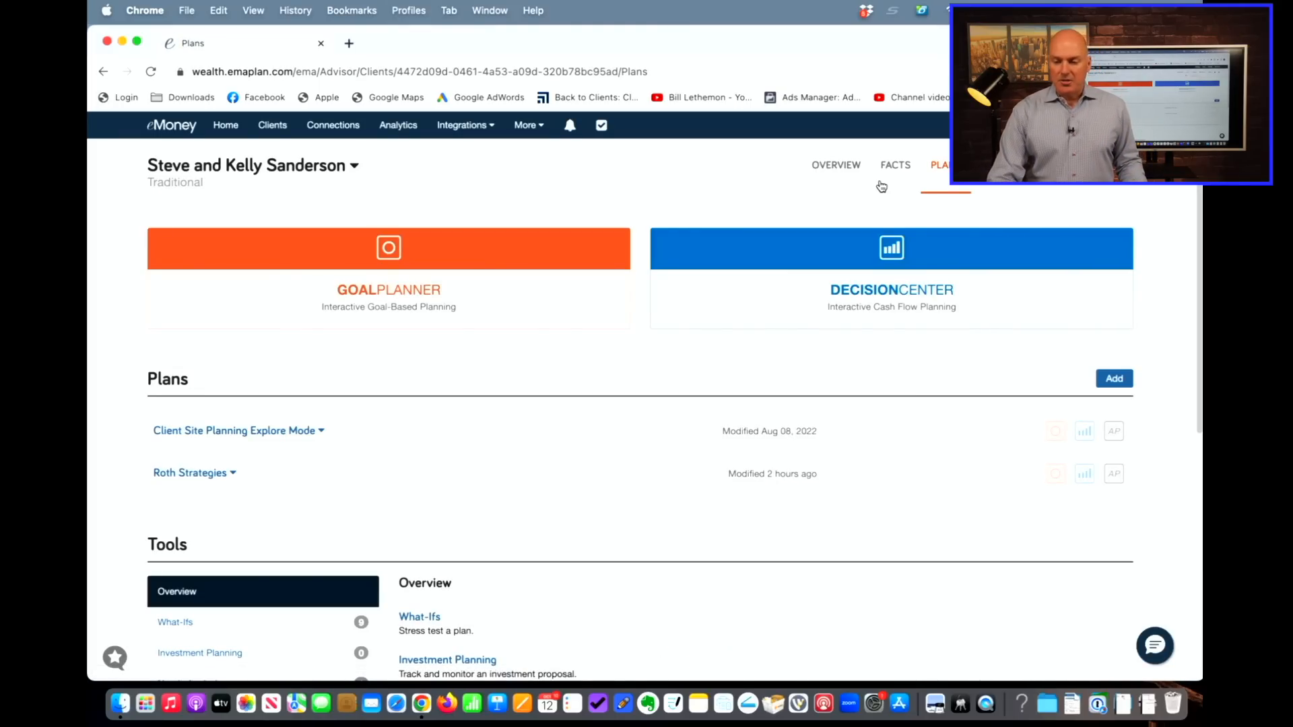
click(932, 291)
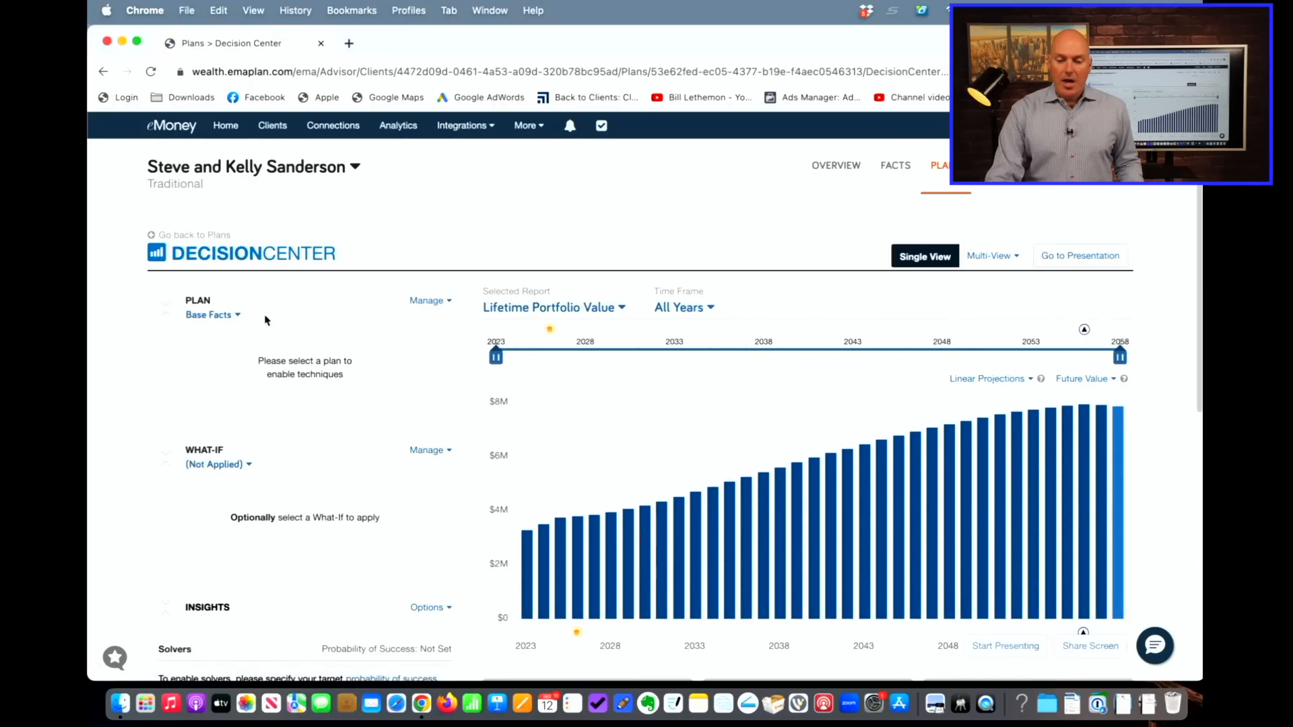
Step: Display the Taxes report in its Tax Bracket view and review the income tax base against the bracket floors
click(554, 308)
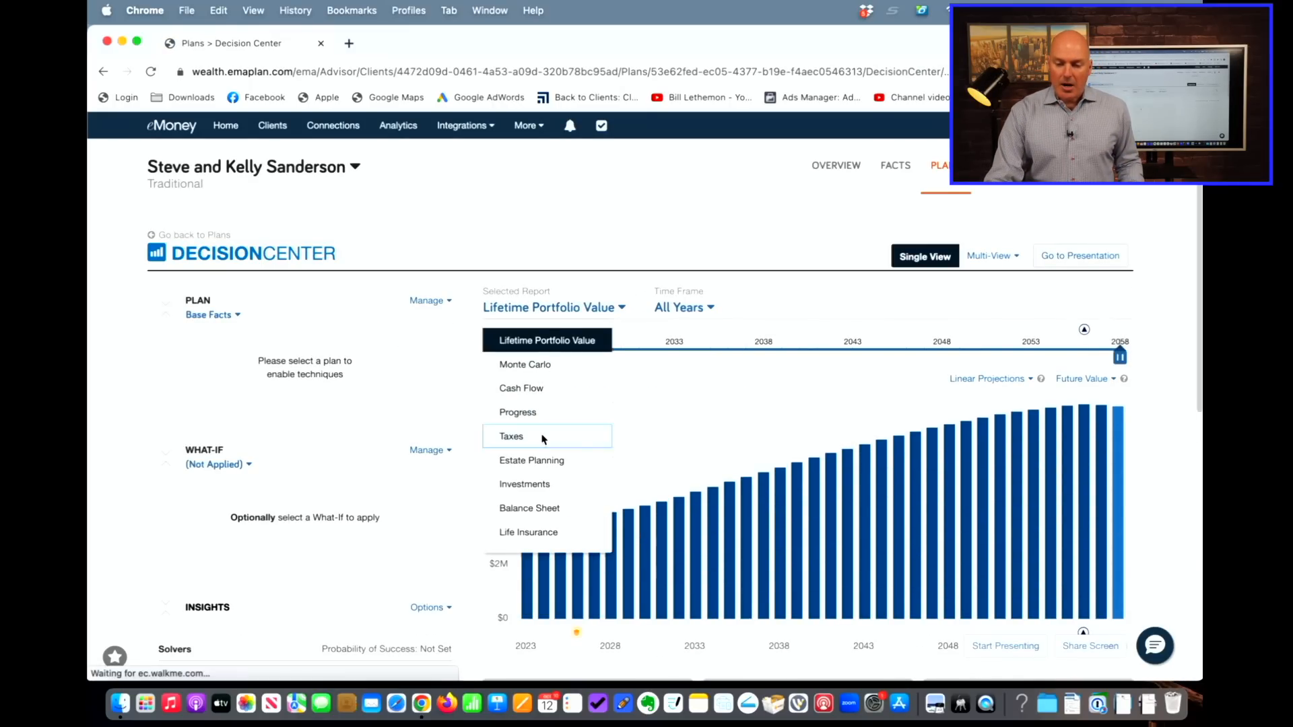
click(593, 437)
click(623, 309)
click(635, 364)
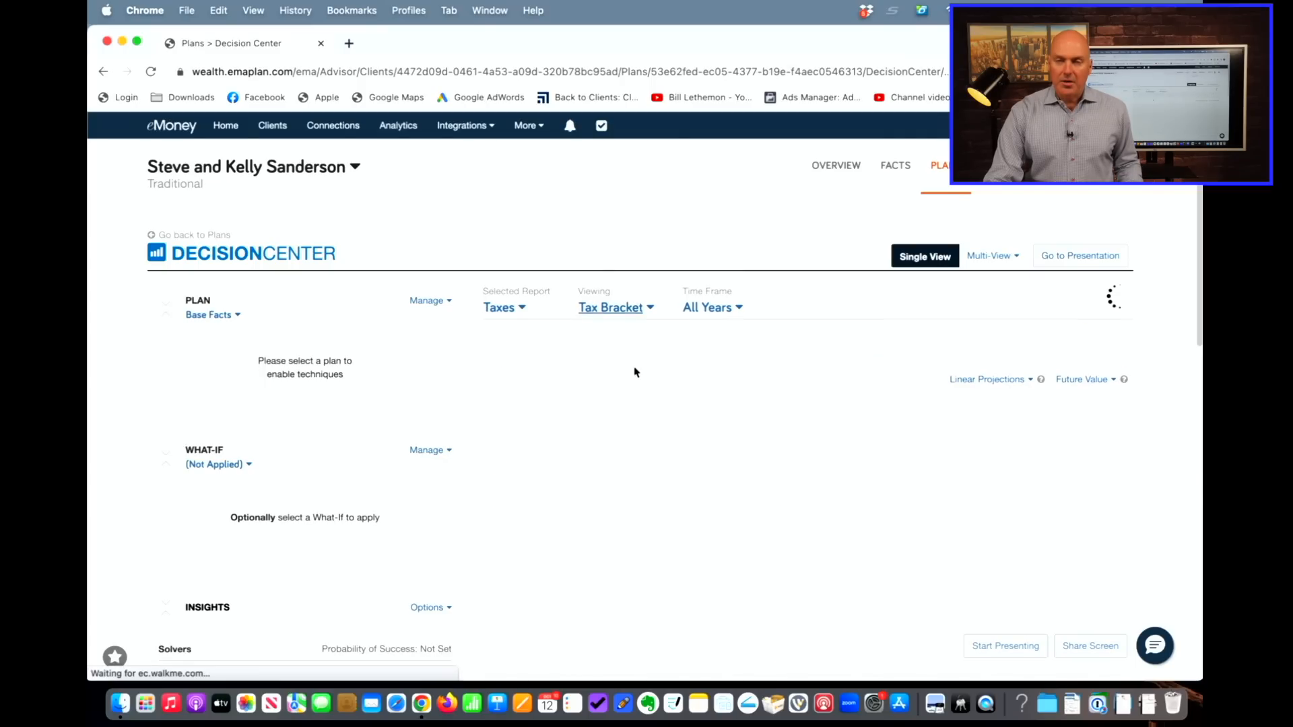
scroll(635, 371, down, 2)
scroll(635, 372, down, 4)
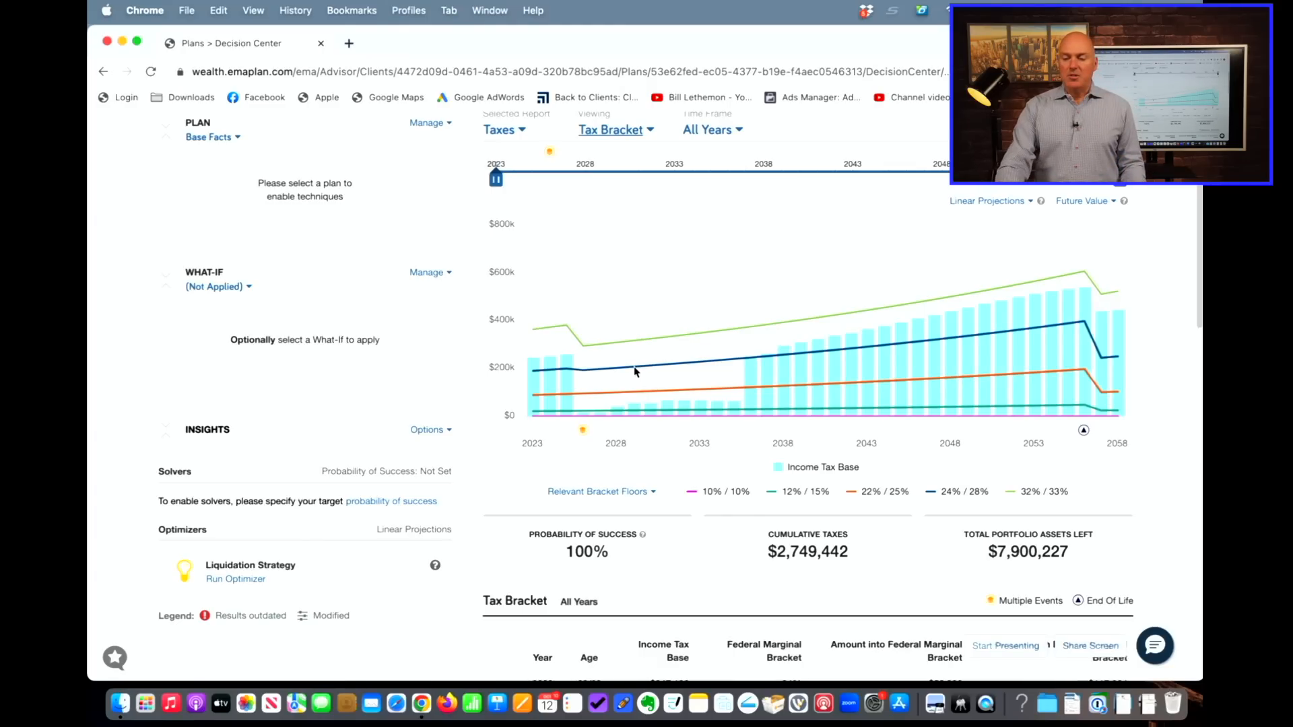
Step: Examine the Tax Bracket chart's income tax base and remaining marginal bracket for the working years, early retirement and later years
scroll(635, 371, up, 2)
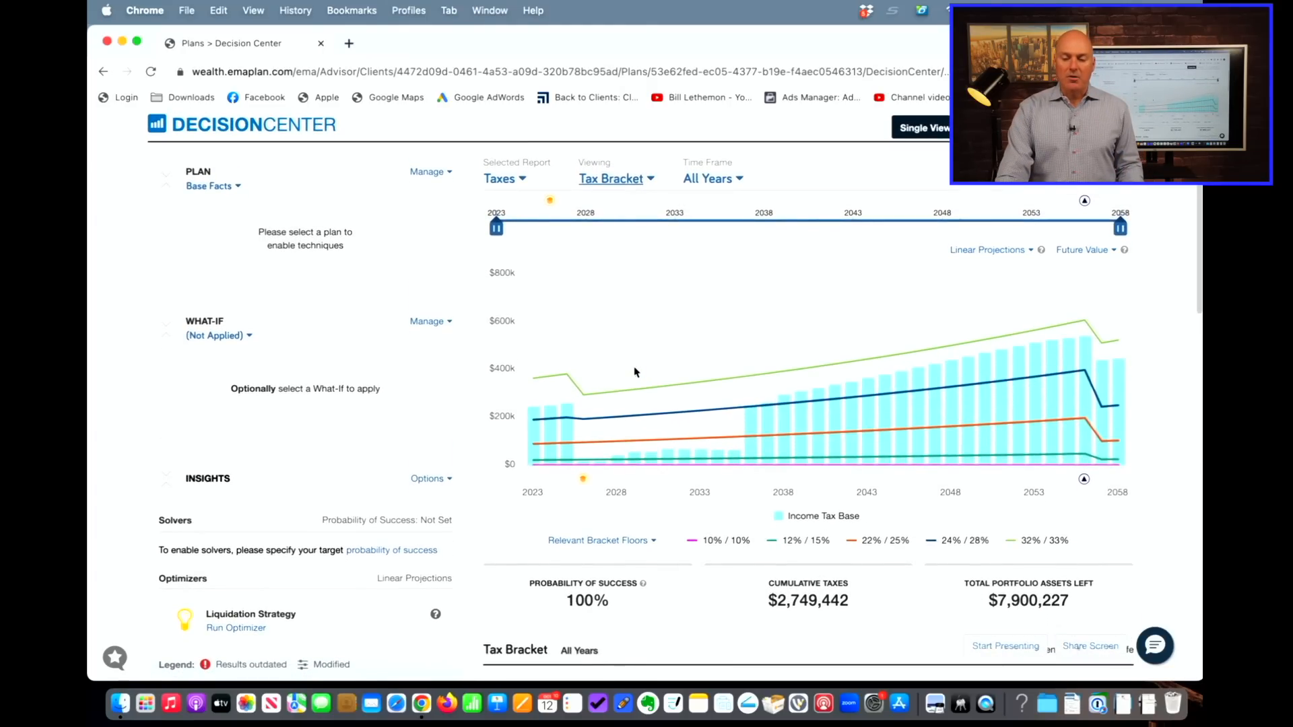
scroll(635, 372, down, 2)
mouse_move(765, 385)
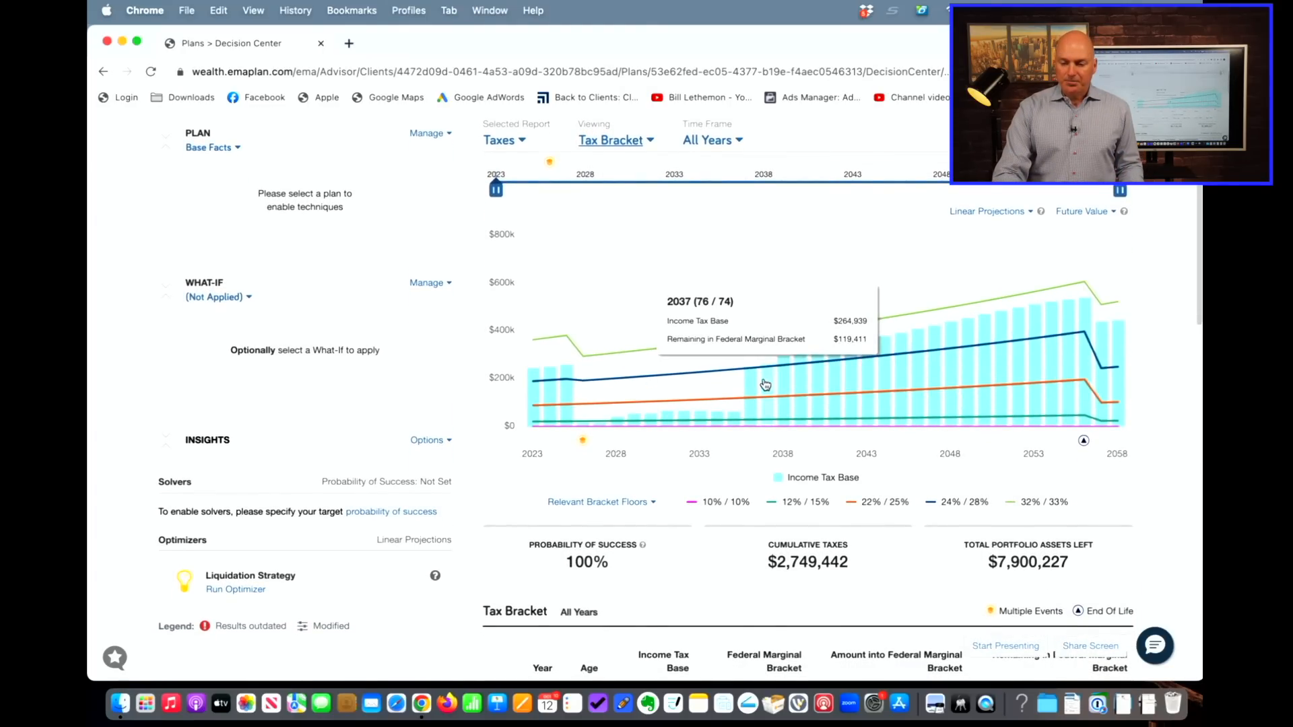
scroll(765, 385, up, 3)
scroll(765, 385, right, 5)
scroll(766, 385, down, 3)
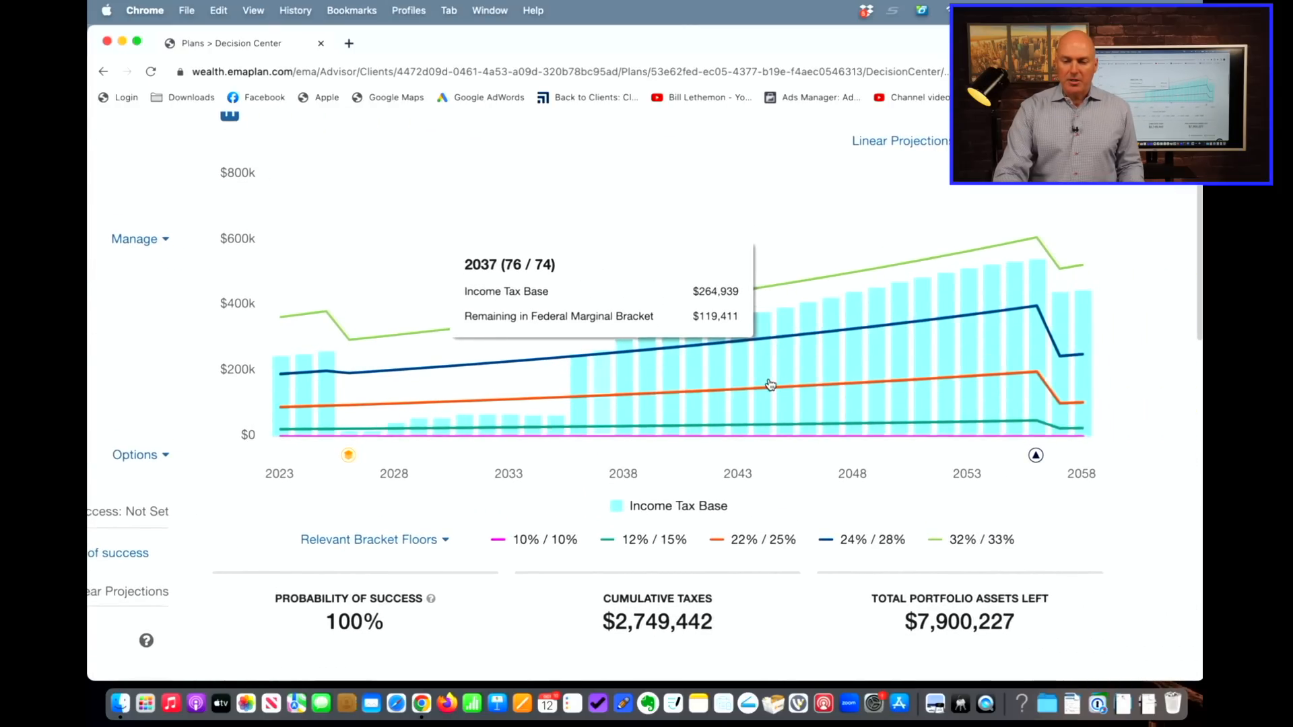
scroll(771, 300, down, 2)
scroll(772, 299, up, 2)
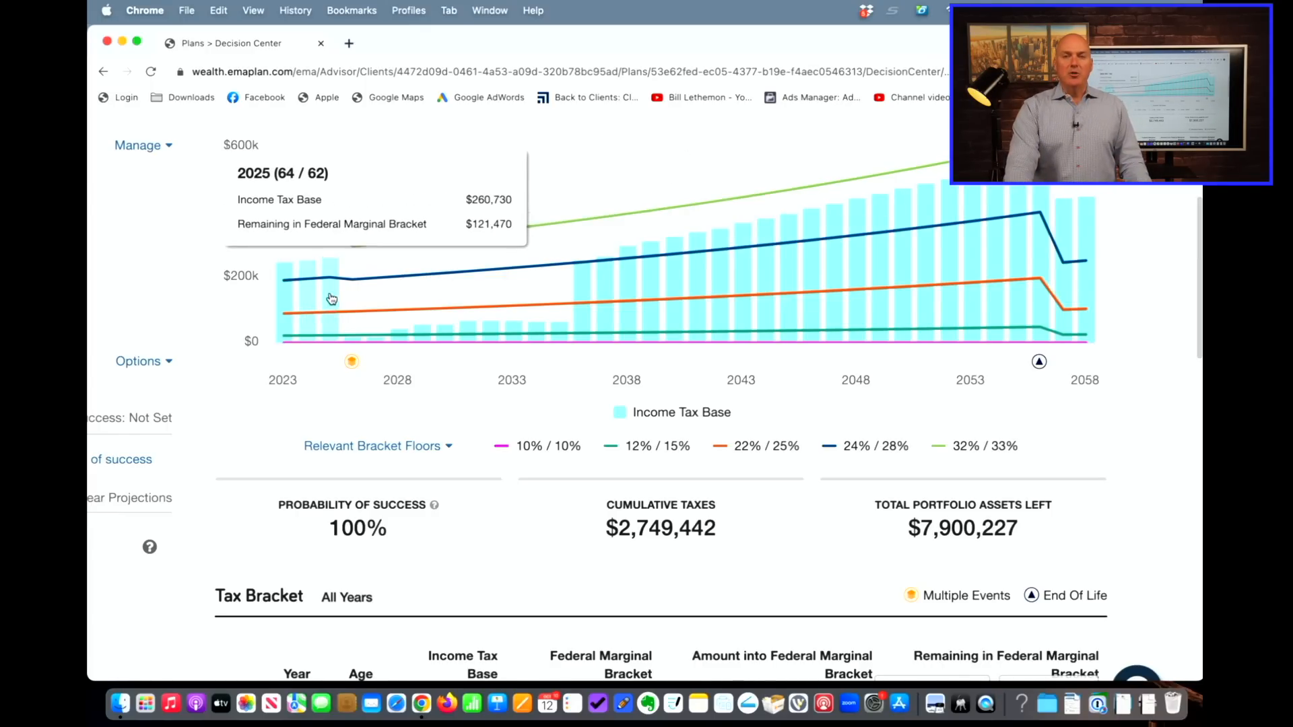
mouse_move(281, 300)
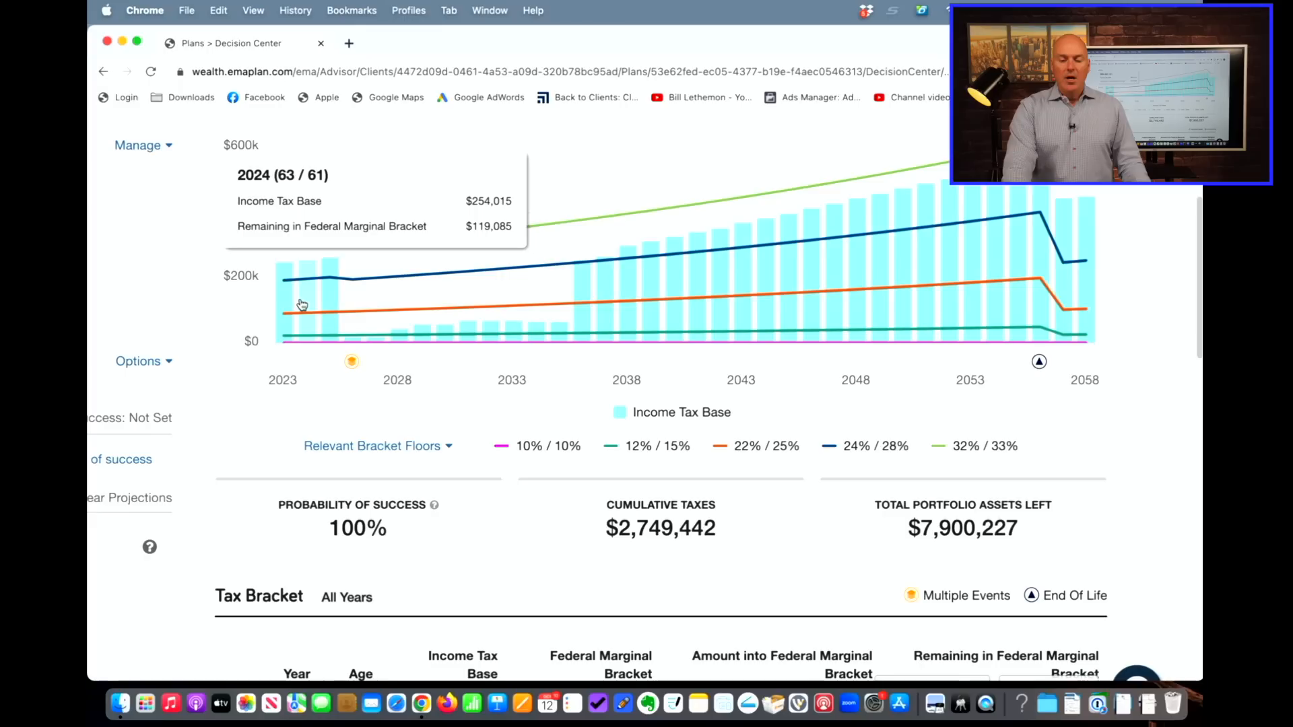
mouse_move(326, 305)
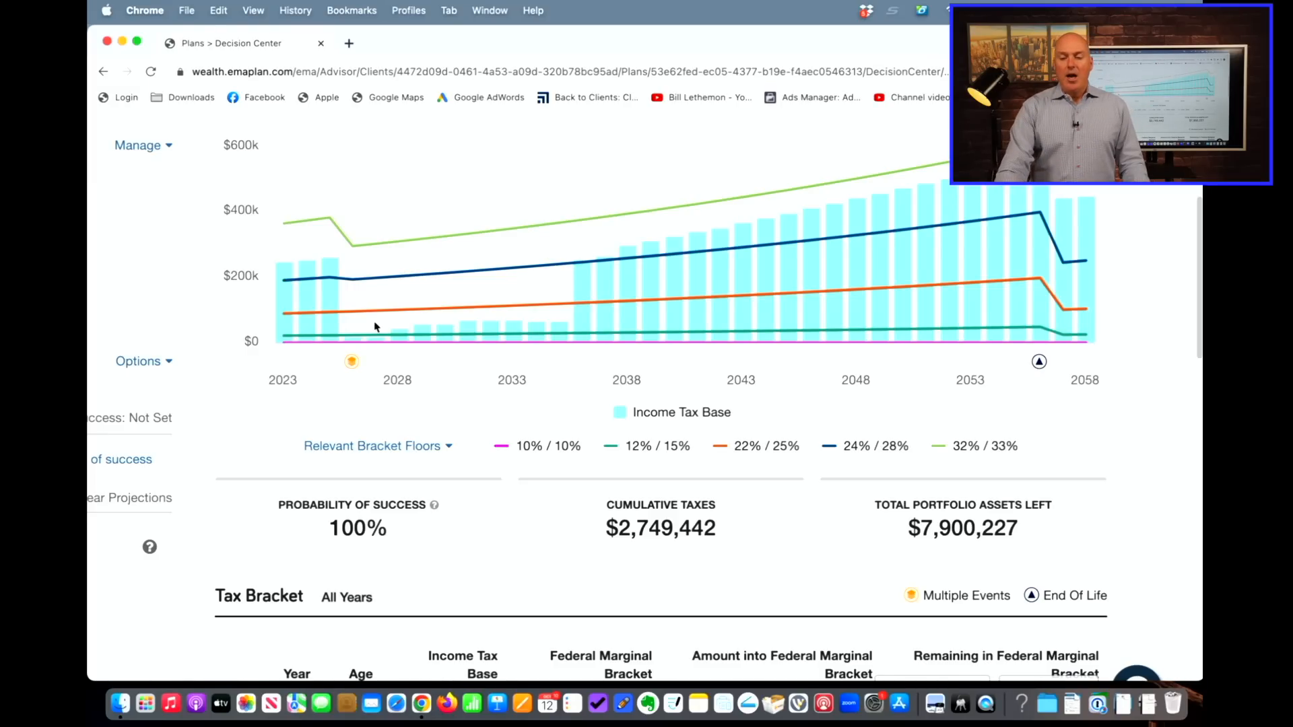
mouse_move(578, 280)
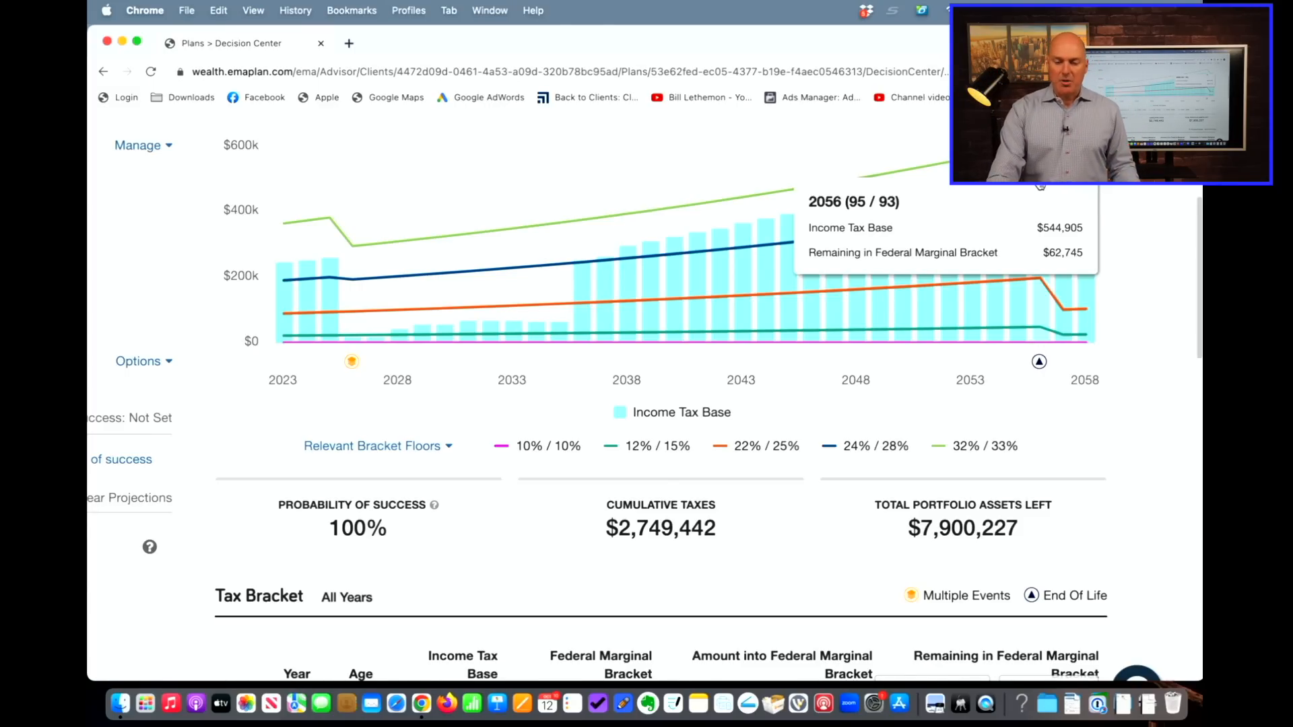
Step: Review the Tax Bracket table year by year, comparing the federal marginal bracket with the amounts into and remaining in it
scroll(1041, 185, down, 6)
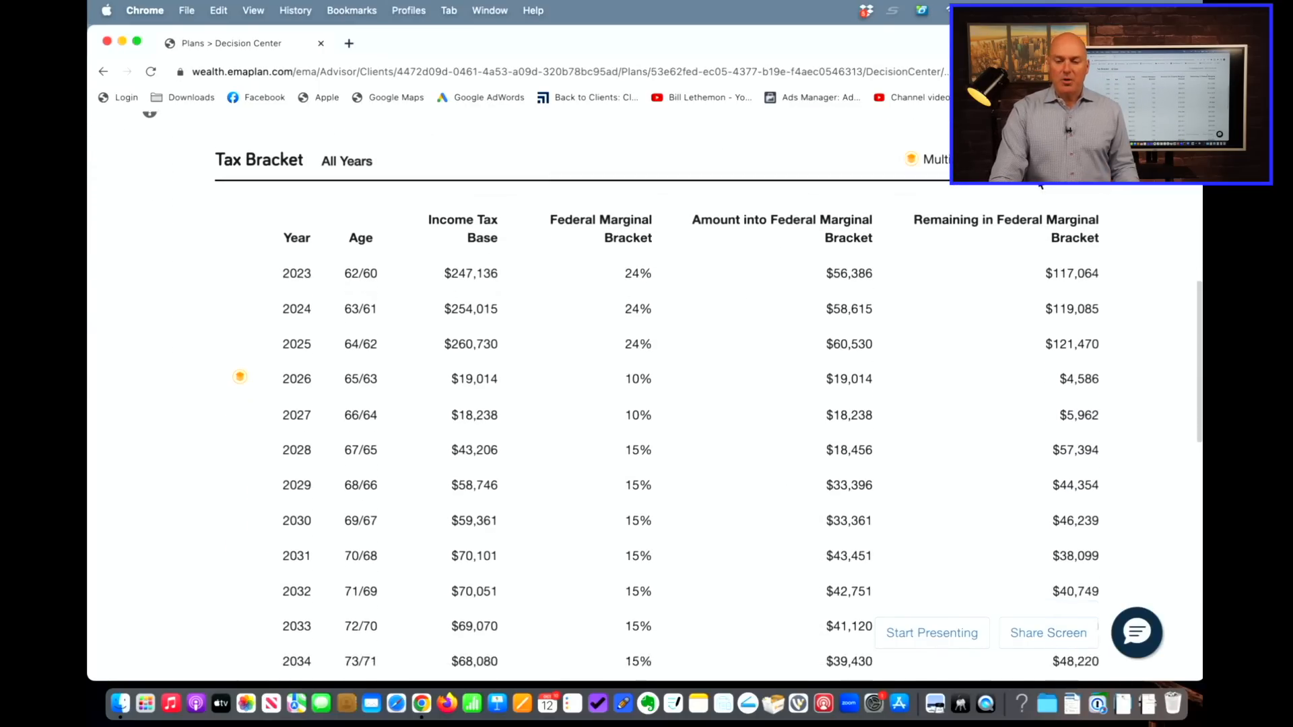
scroll(1041, 185, down, 1)
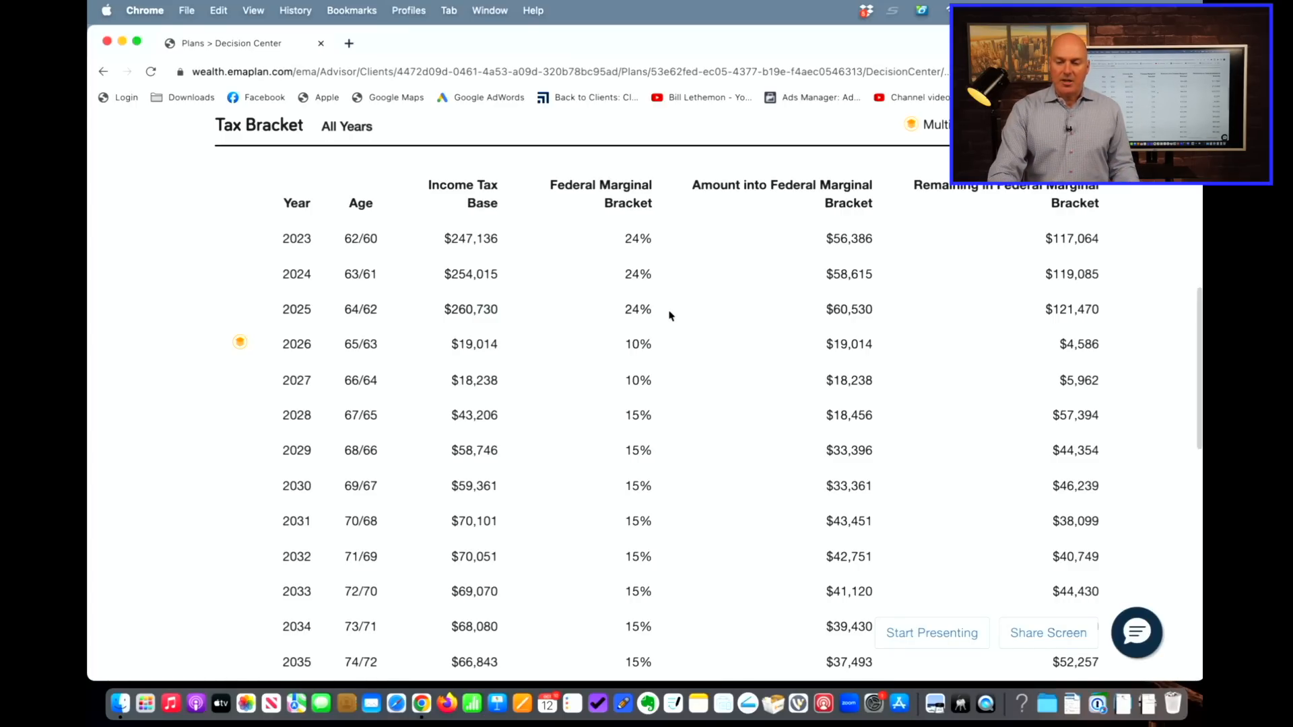
scroll(670, 316, up, 5)
scroll(670, 315, right, 5)
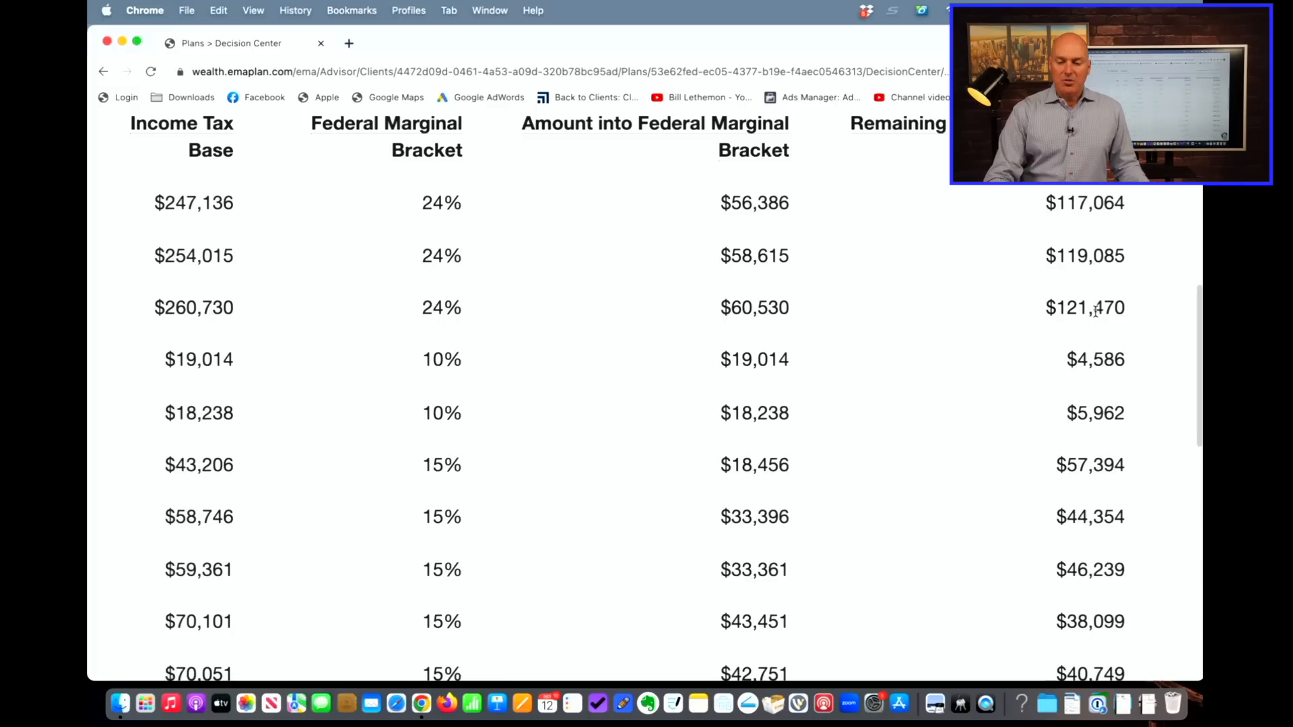
key(super+0)
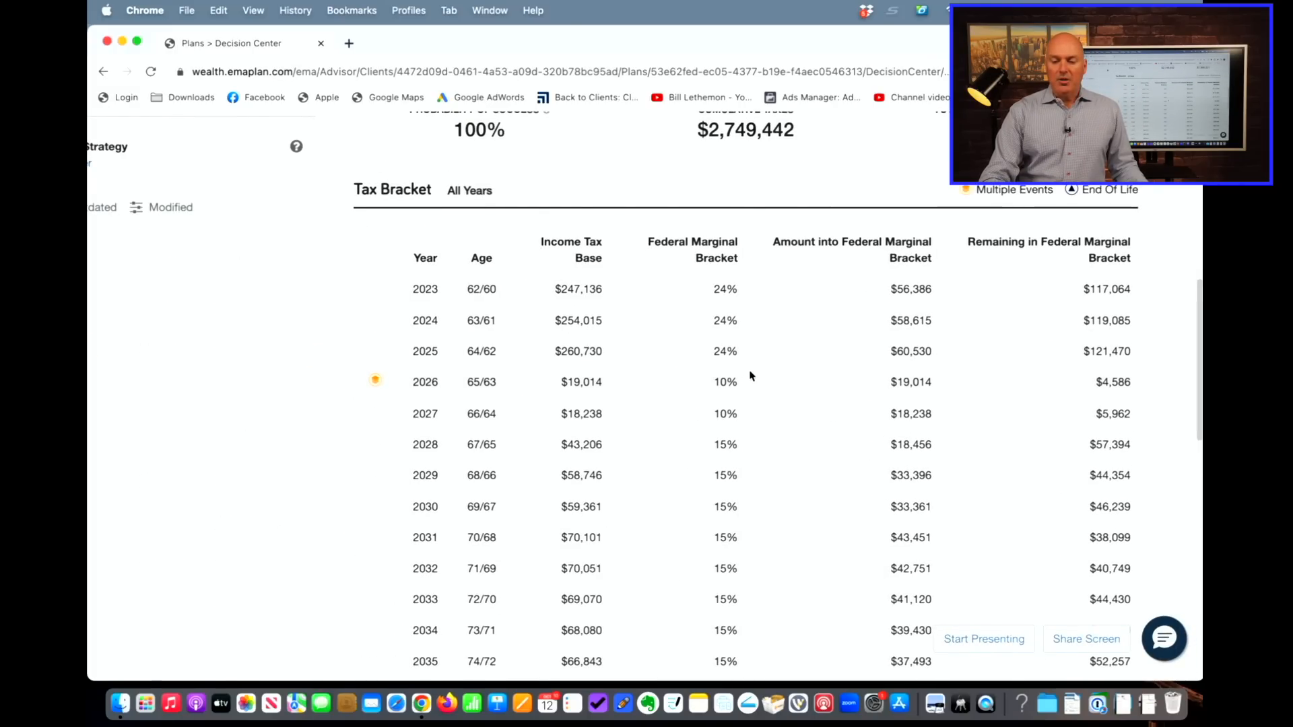
scroll(752, 375, down, 4)
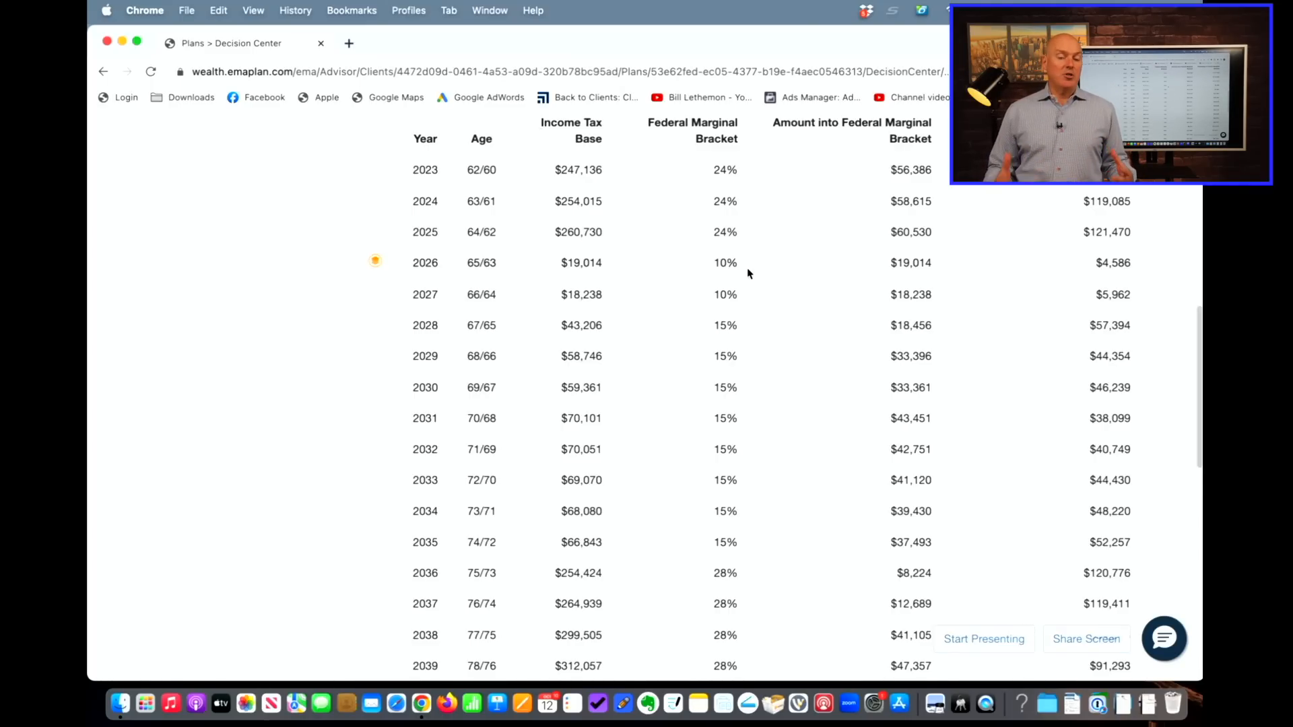
scroll(748, 273, down, 1)
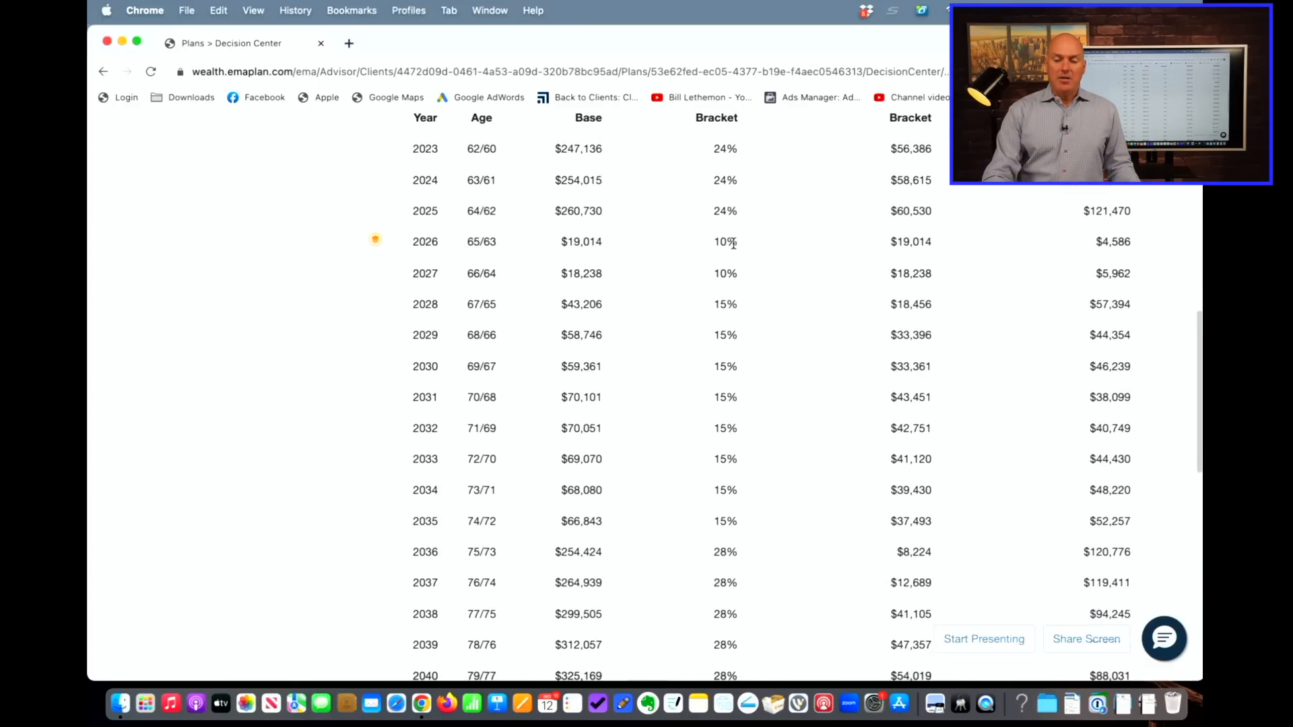
scroll(726, 460, down, 5)
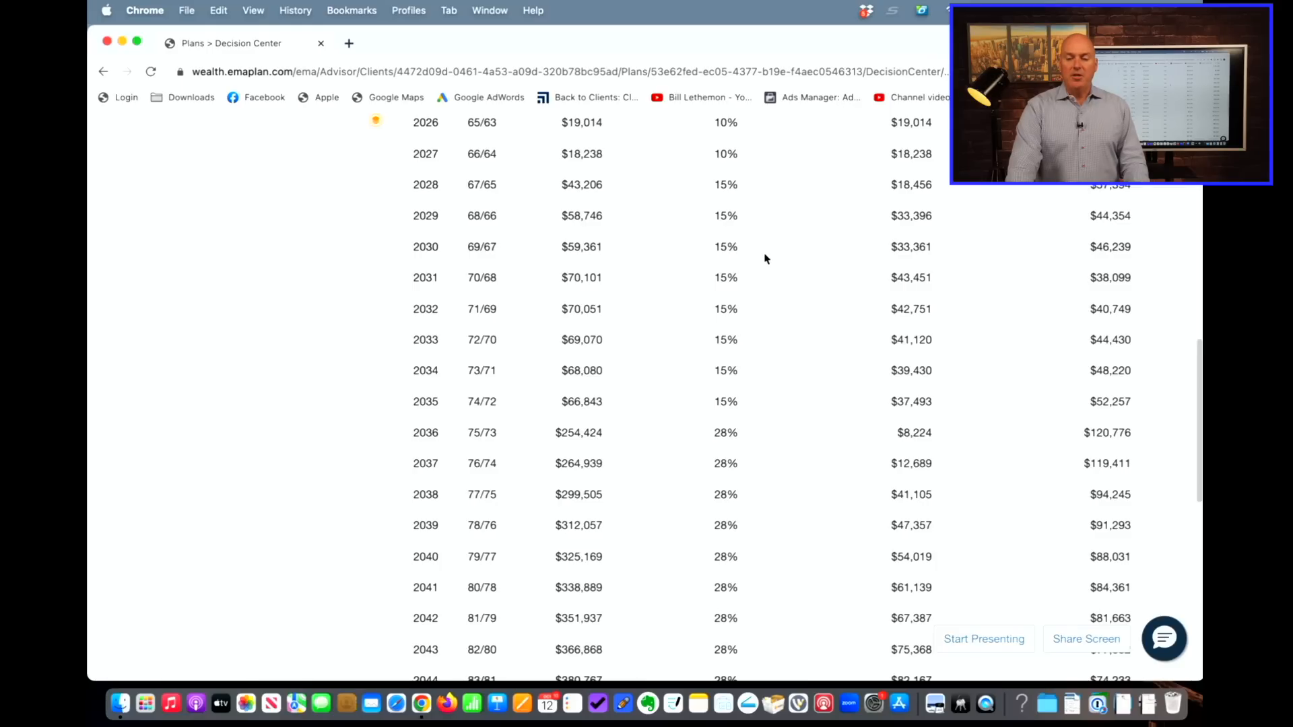
scroll(766, 260, up, 3)
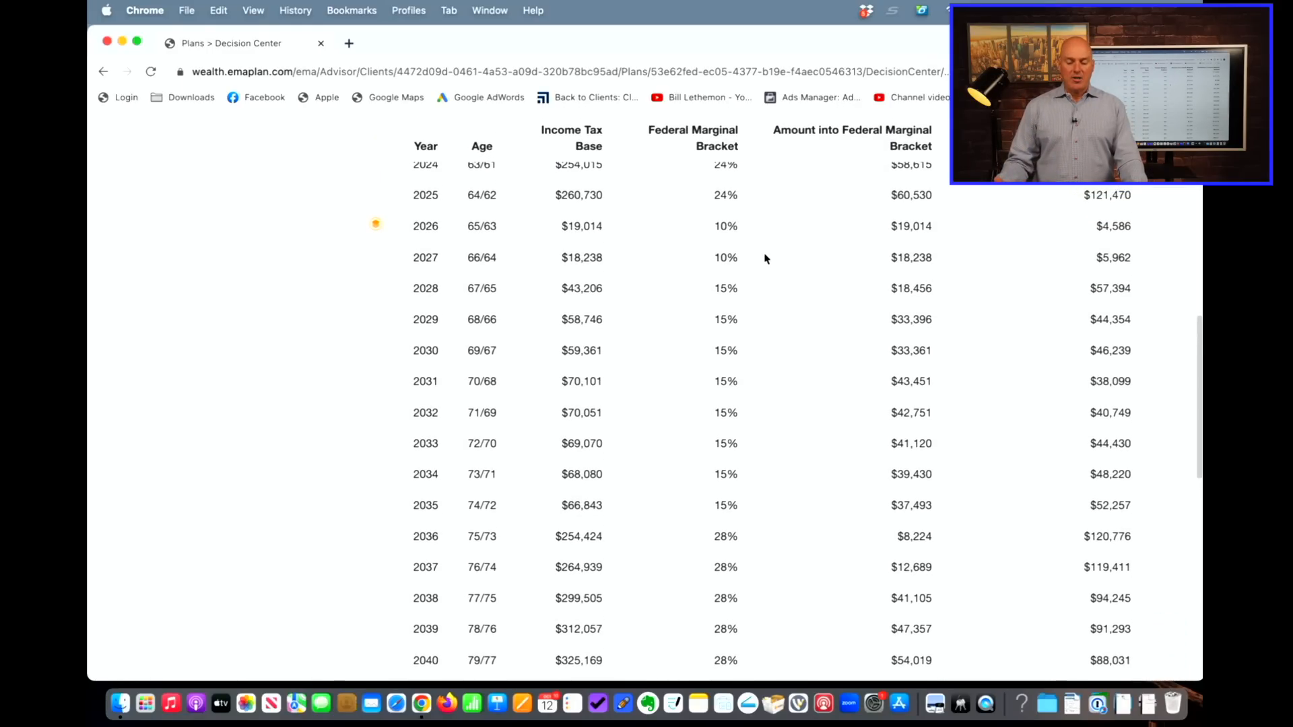
key(super+minus)
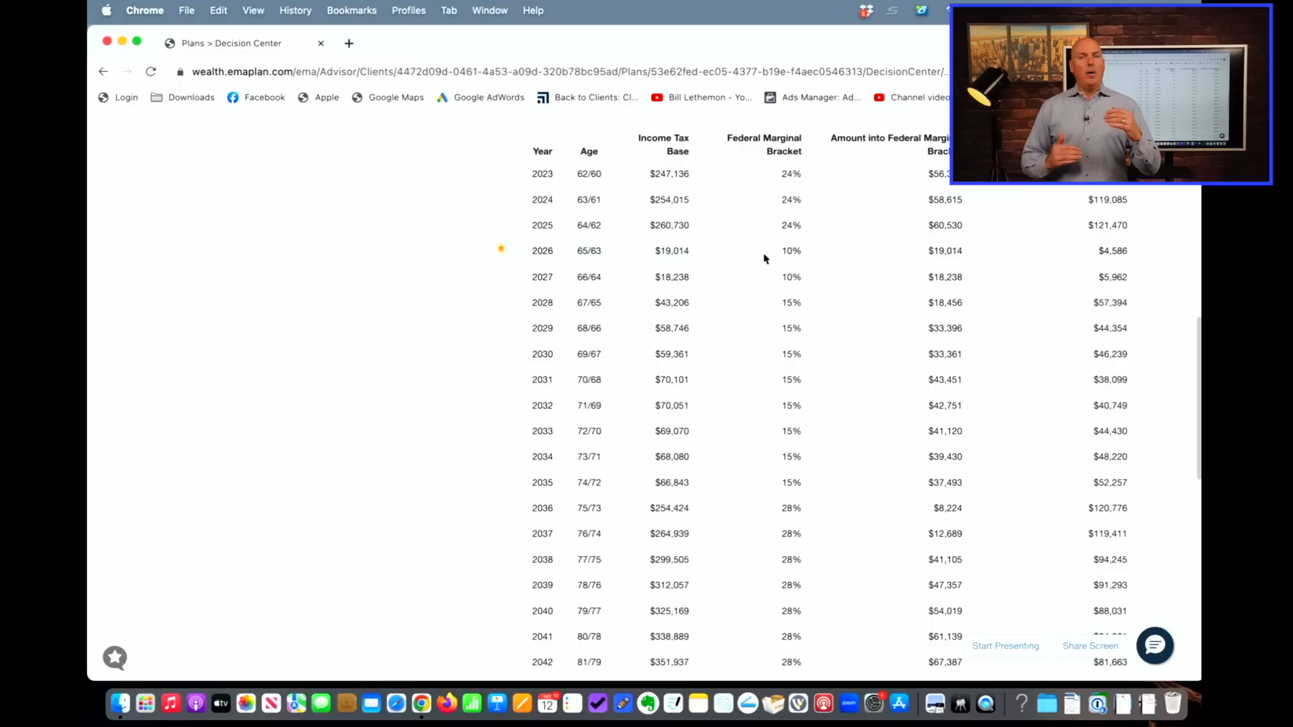
scroll(764, 258, up, 2)
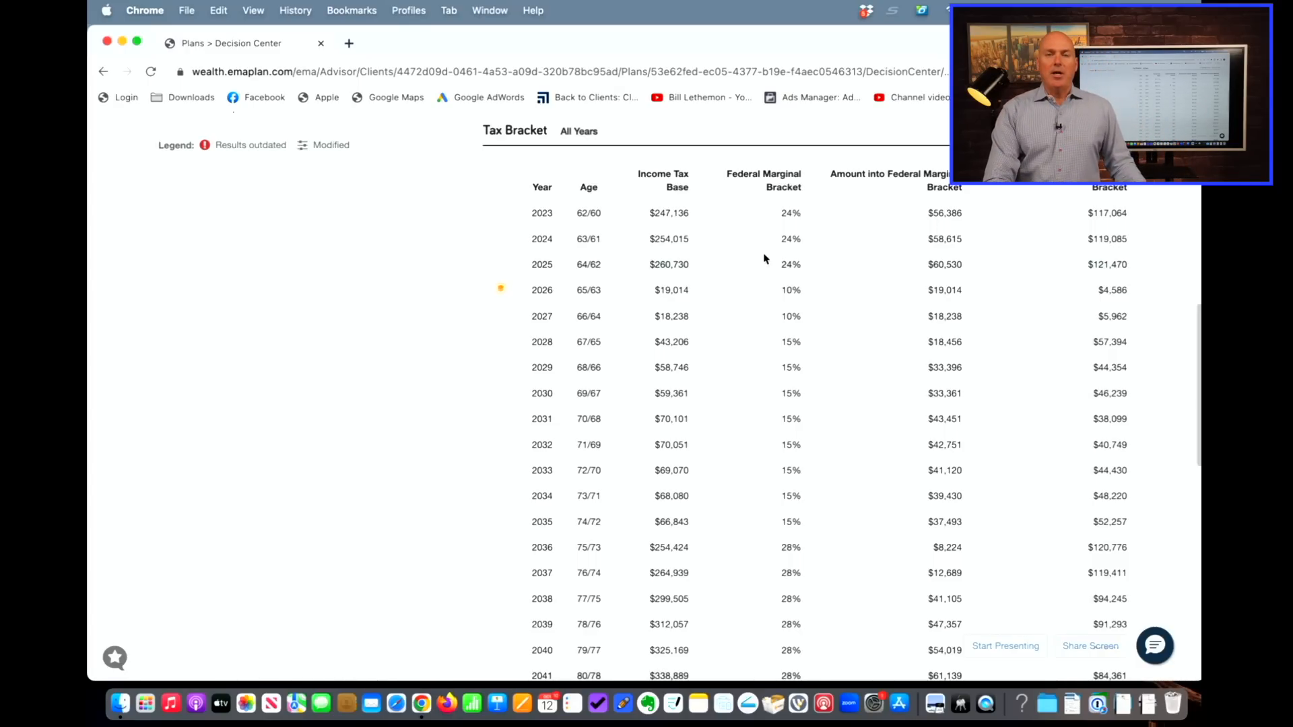
scroll(764, 259, up, 1)
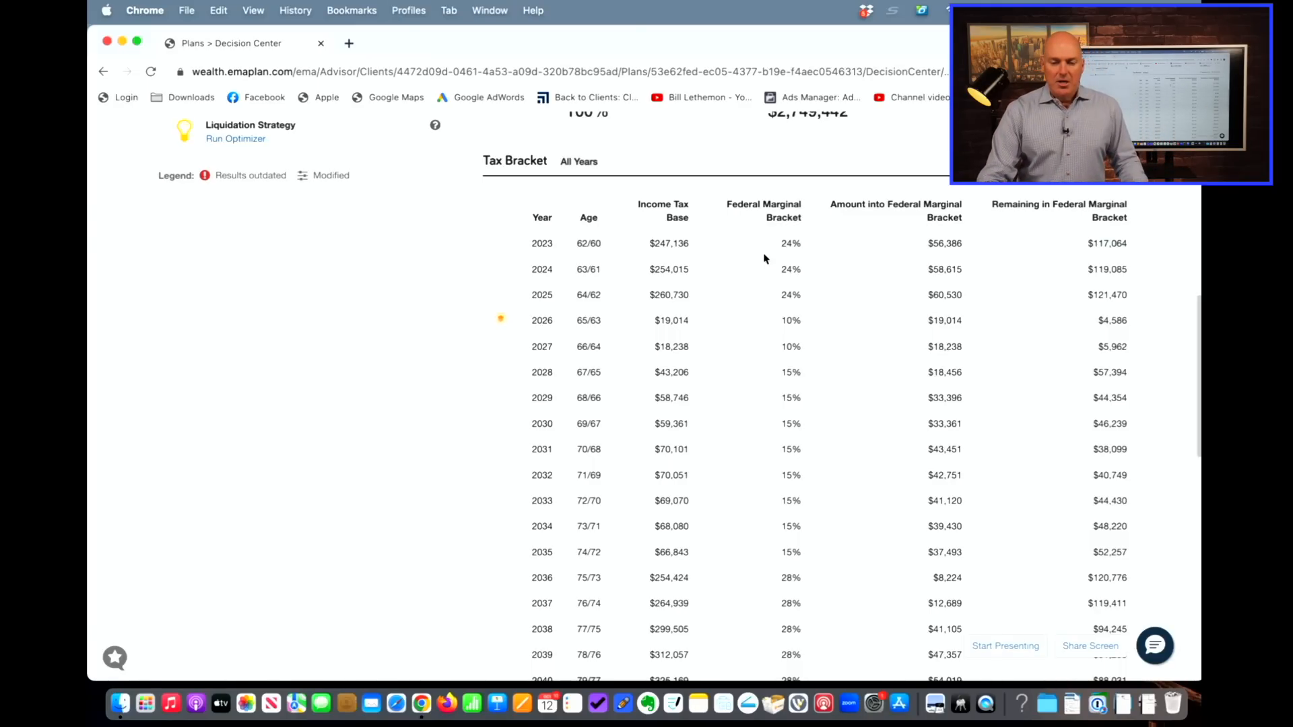
Step: Switch the Decision Center plan from Base Facts to Roth Strategies
scroll(764, 259, up, 15)
click(222, 314)
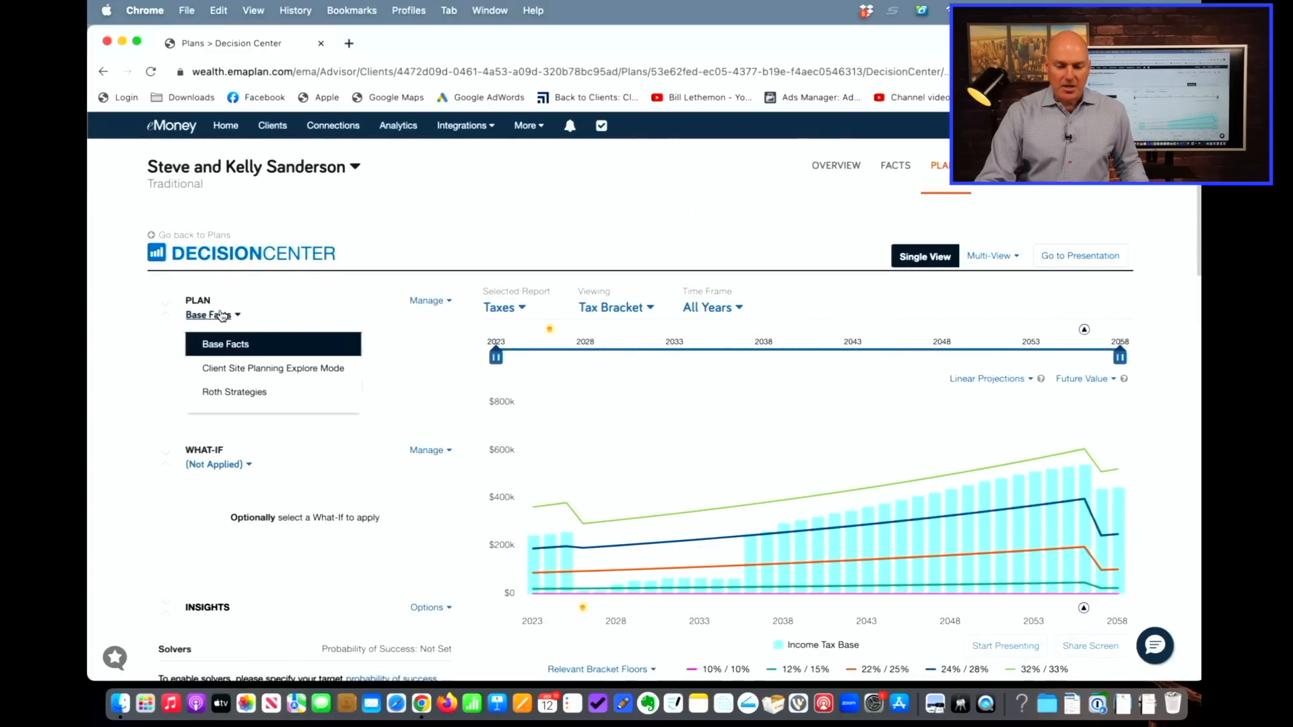
click(264, 391)
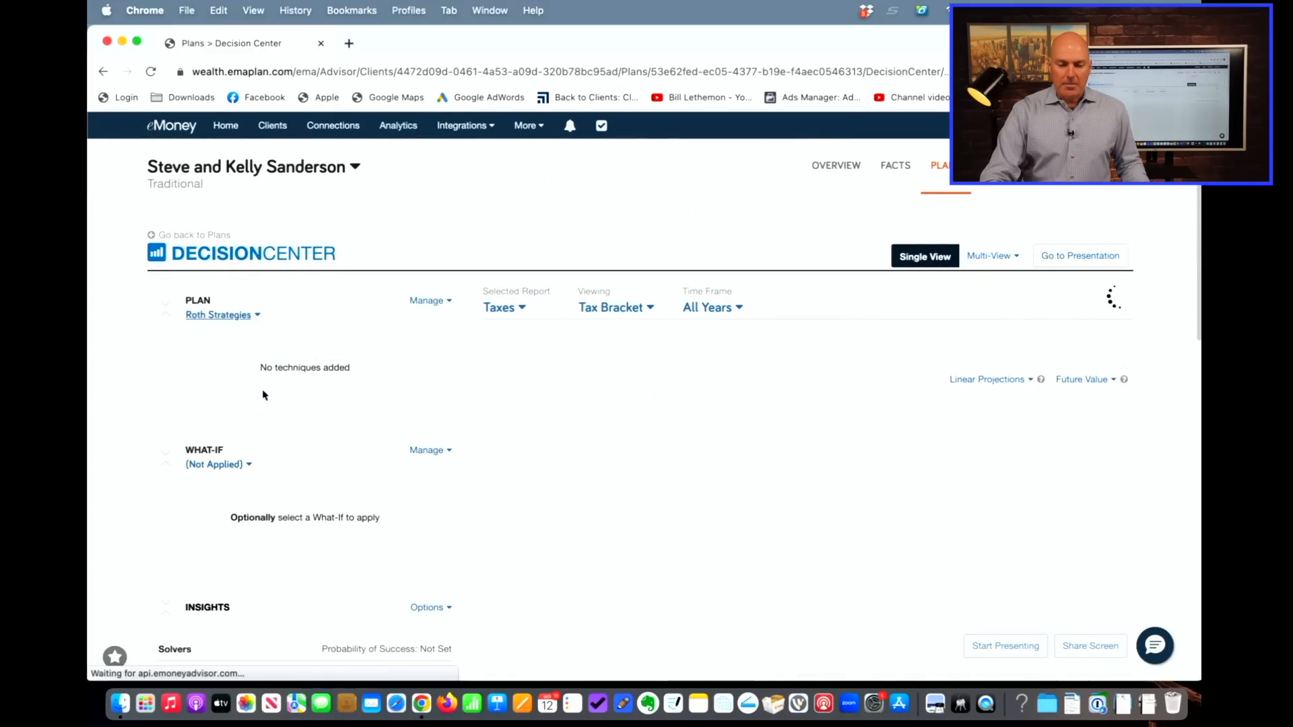
click(233, 316)
click(405, 295)
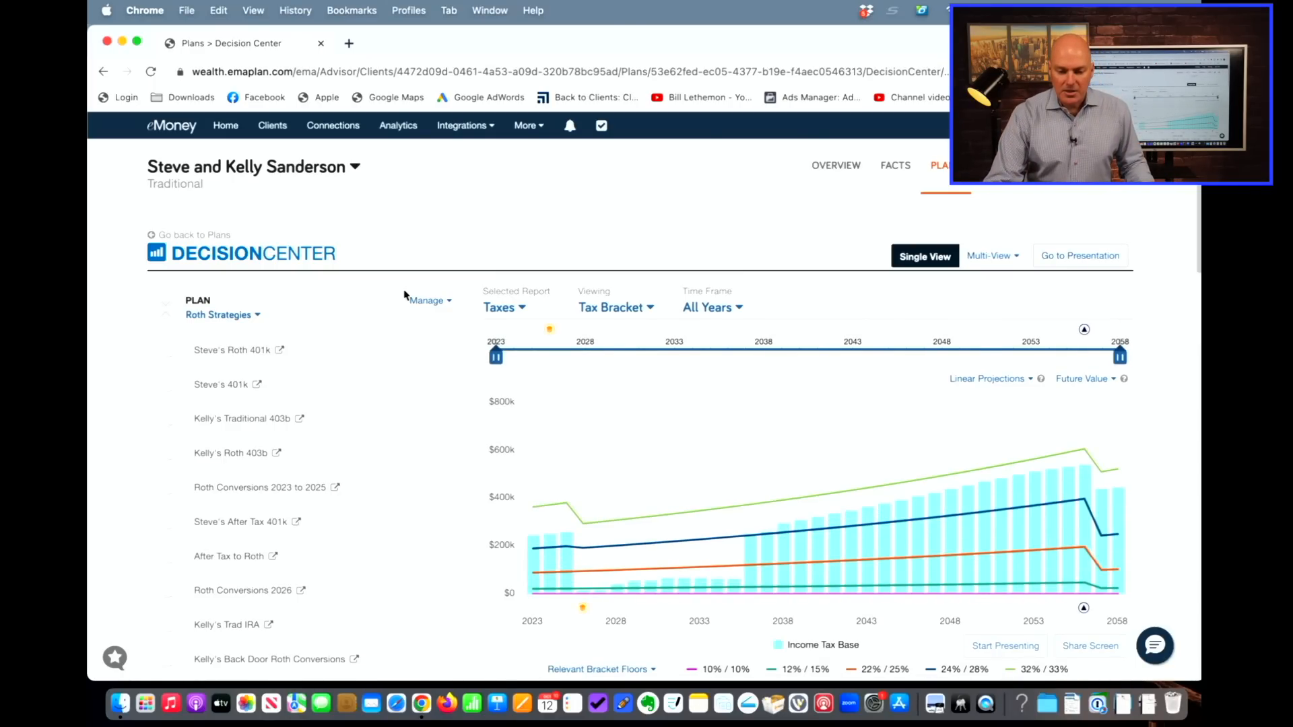
Step: Turn on the plan's first four techniques: Roth 401k, 401k, Traditional 403b and Roth 403b
scroll(405, 295, down, 2)
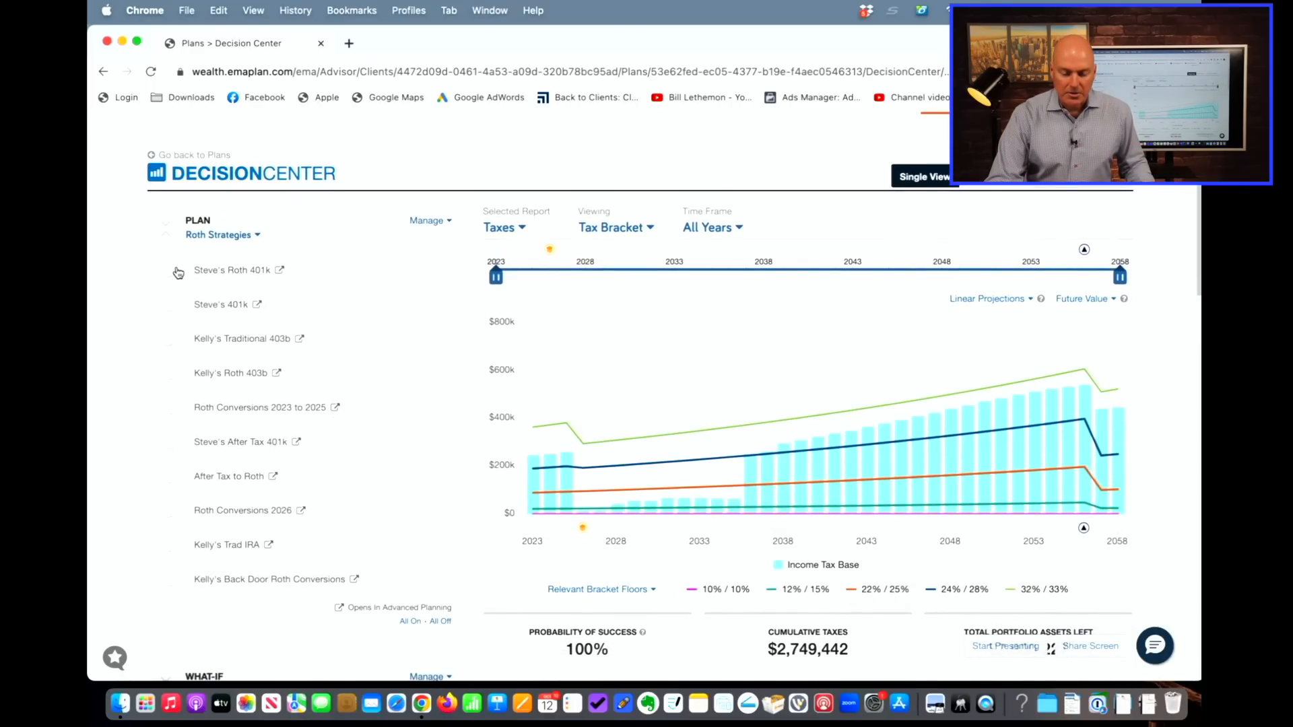
click(177, 272)
click(174, 307)
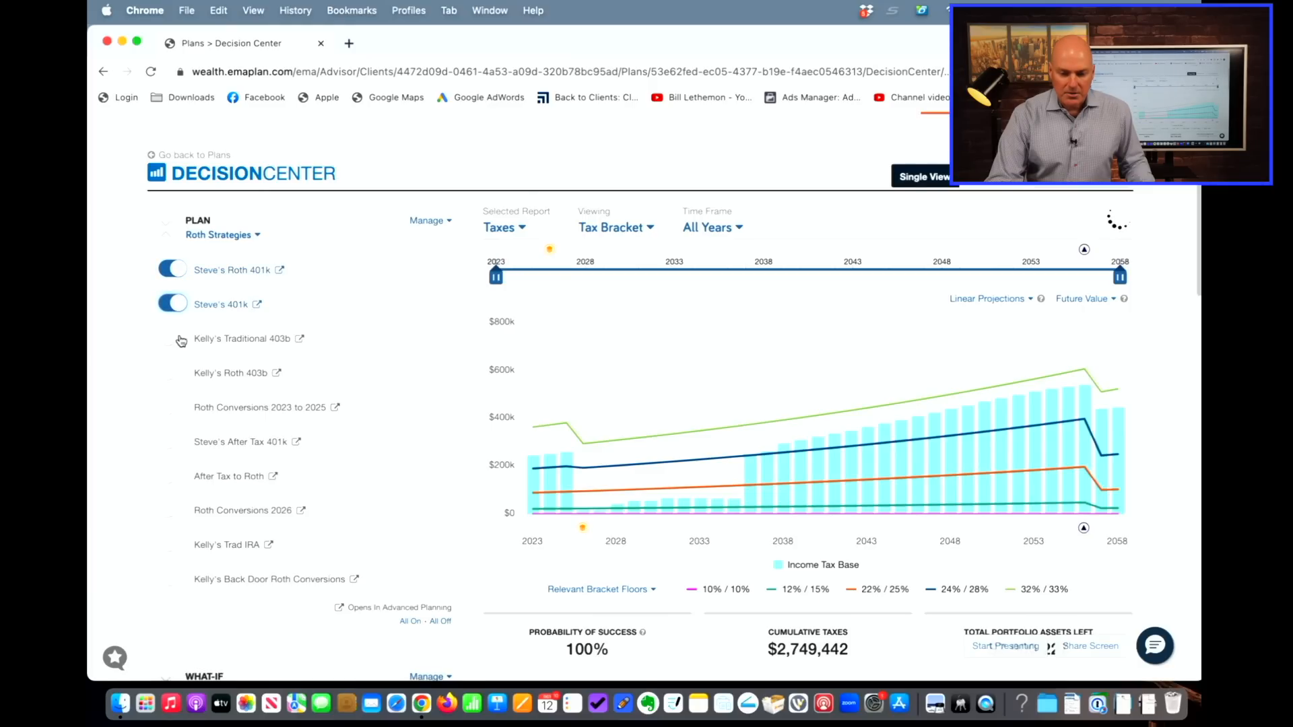
click(179, 342)
click(180, 376)
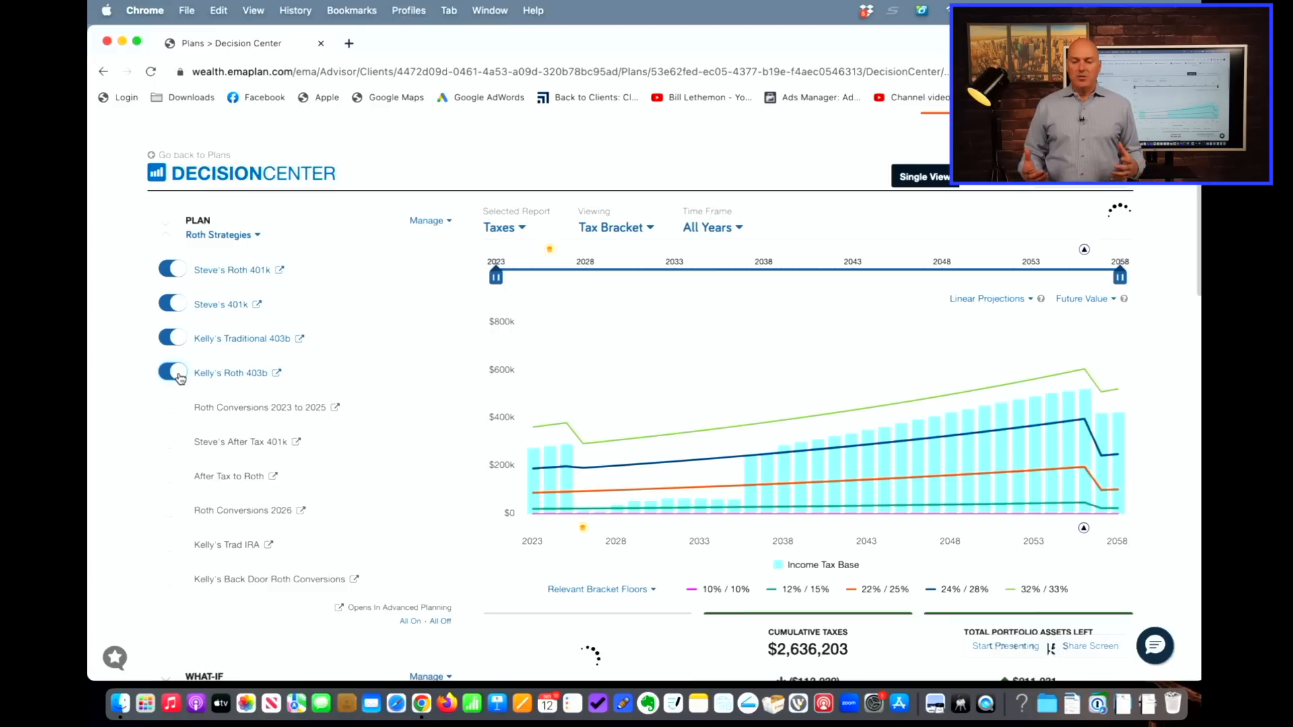
Step: Examine how cumulative taxes and total portfolio assets left under the Roth techniques compare with Base Facts
scroll(179, 377, down, 3)
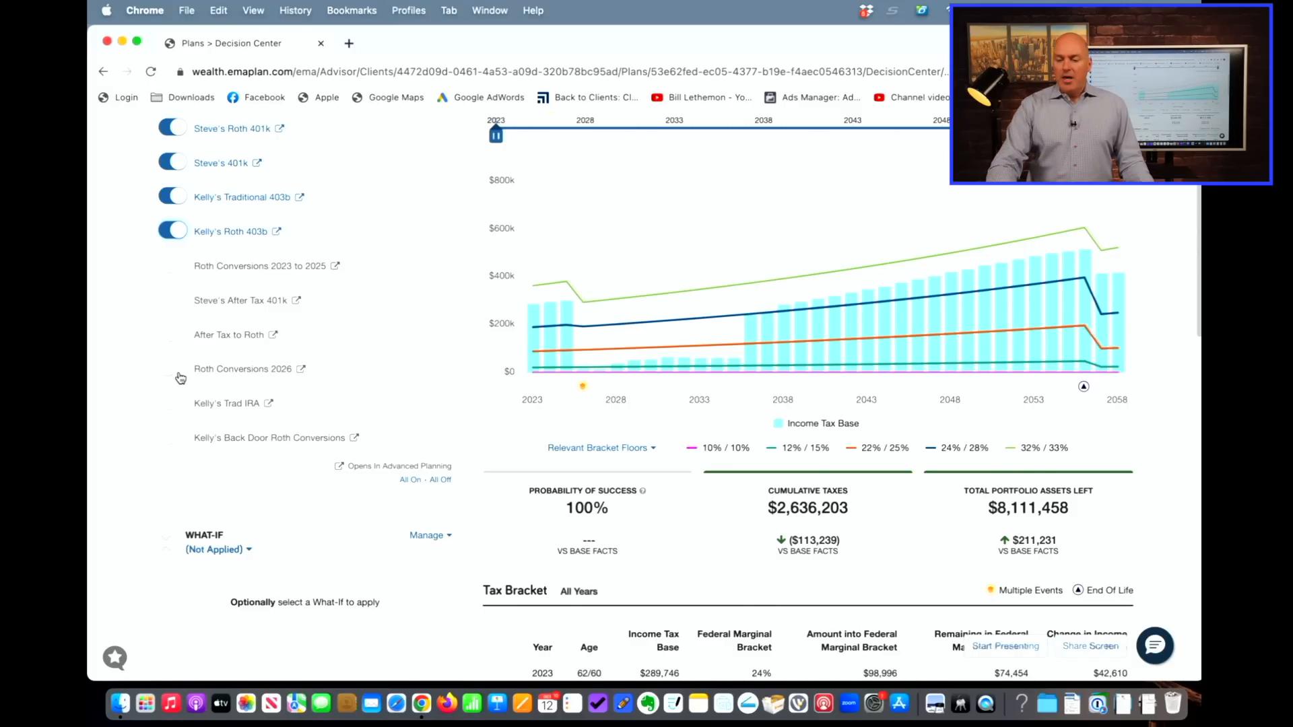
scroll(180, 378, down, 2)
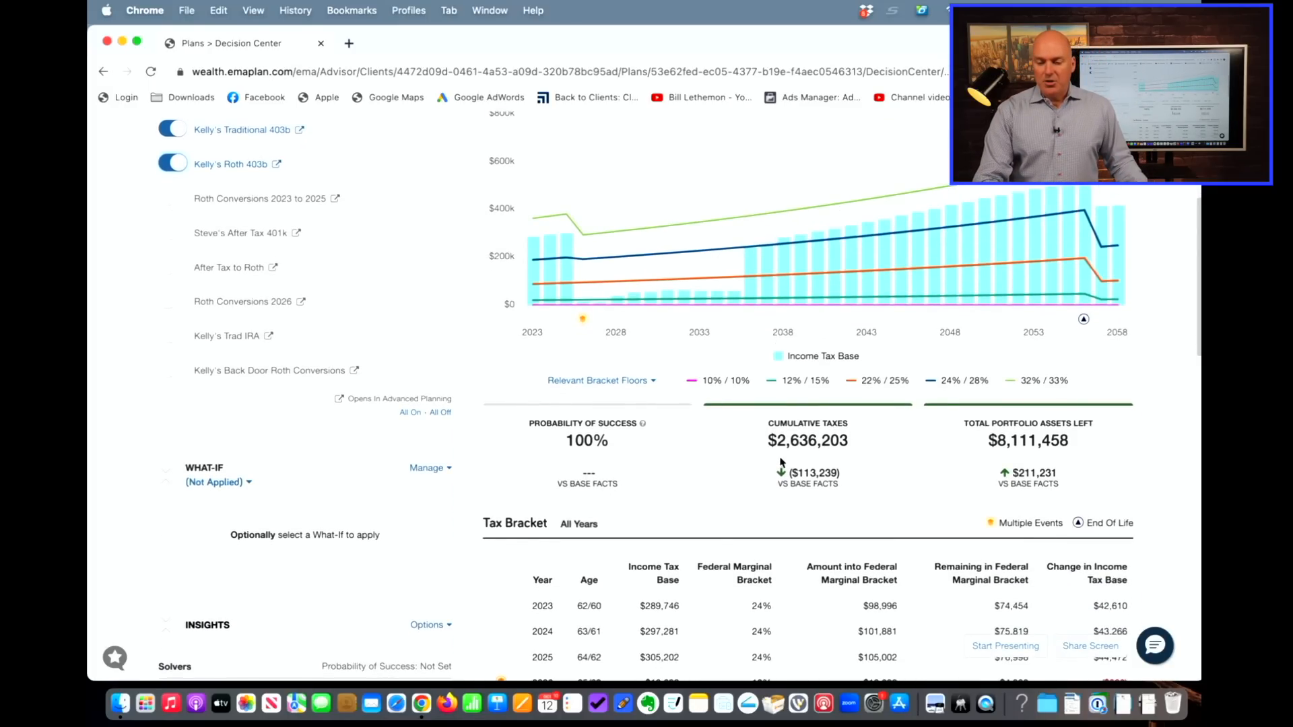
scroll(781, 462, up, 5)
scroll(782, 463, up, 2)
scroll(782, 462, right, 5)
scroll(782, 463, down, 2)
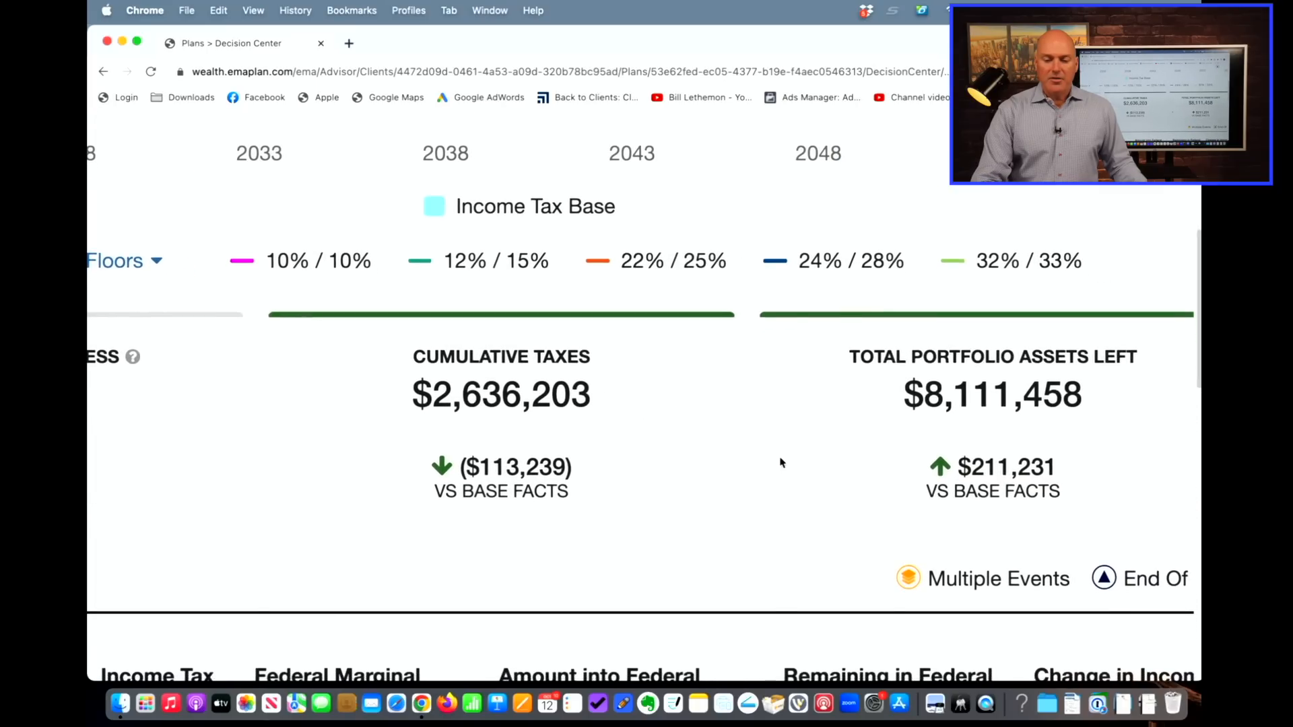
scroll(781, 462, down, 2)
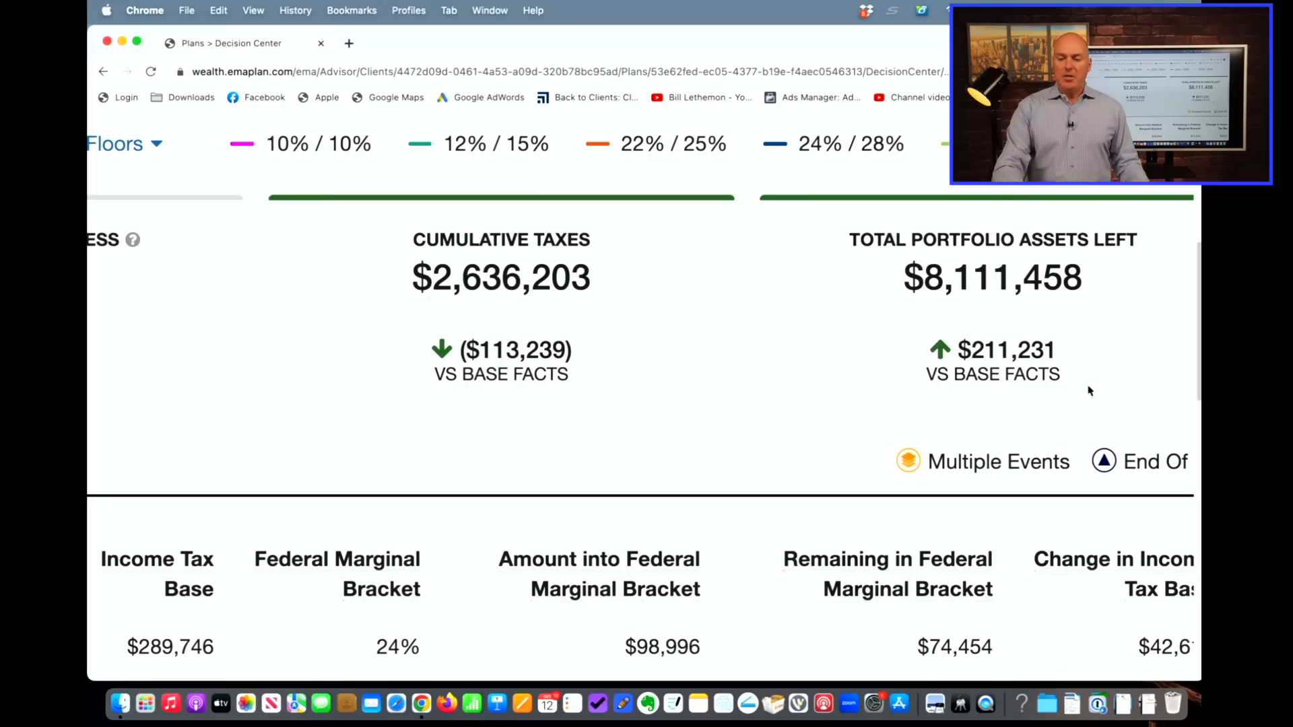
scroll(1040, 382, down, 5)
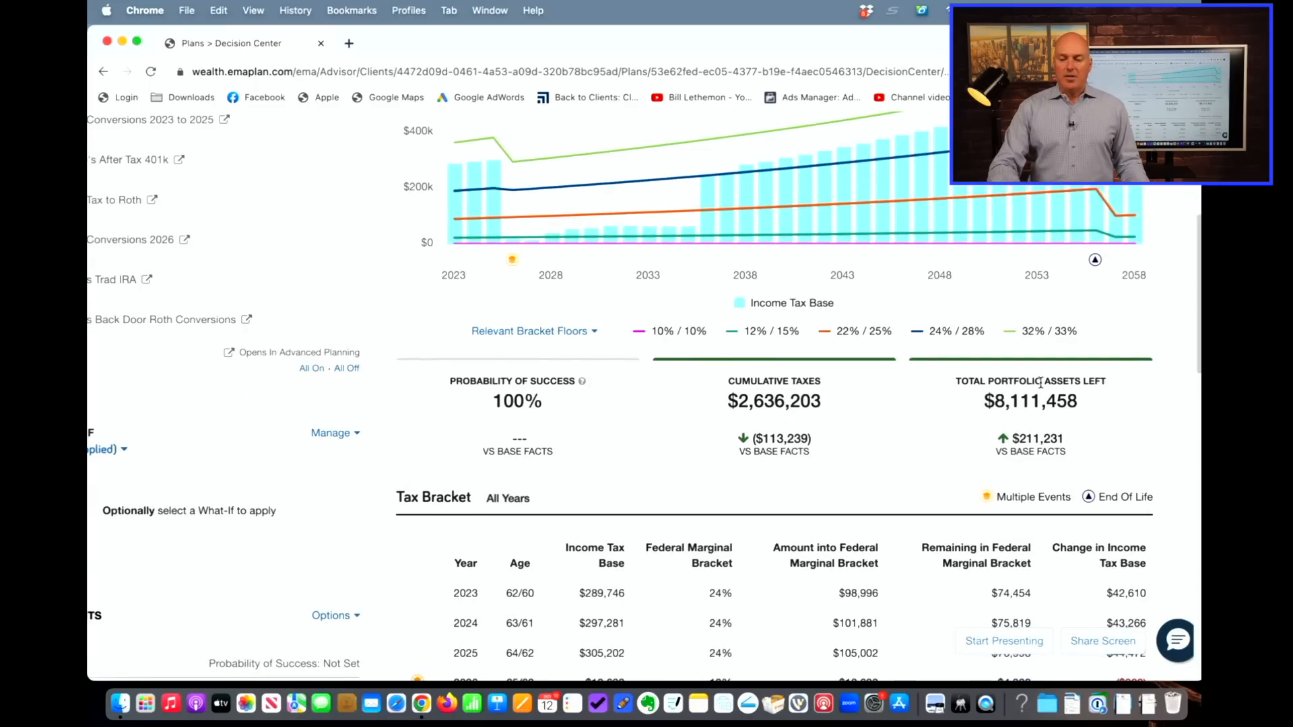
Step: Go to the client's reports and open the Assets report in its Tax Type view
scroll(1040, 382, up, 7)
click(998, 175)
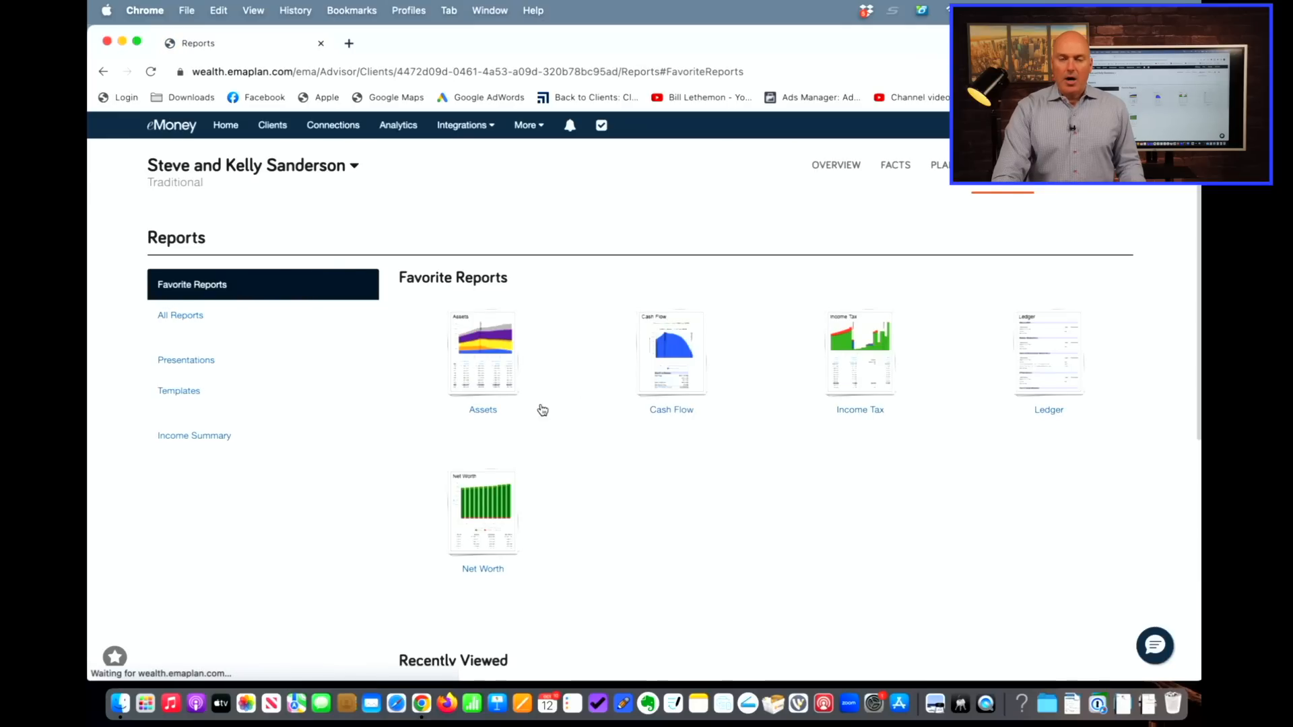
click(490, 375)
click(206, 349)
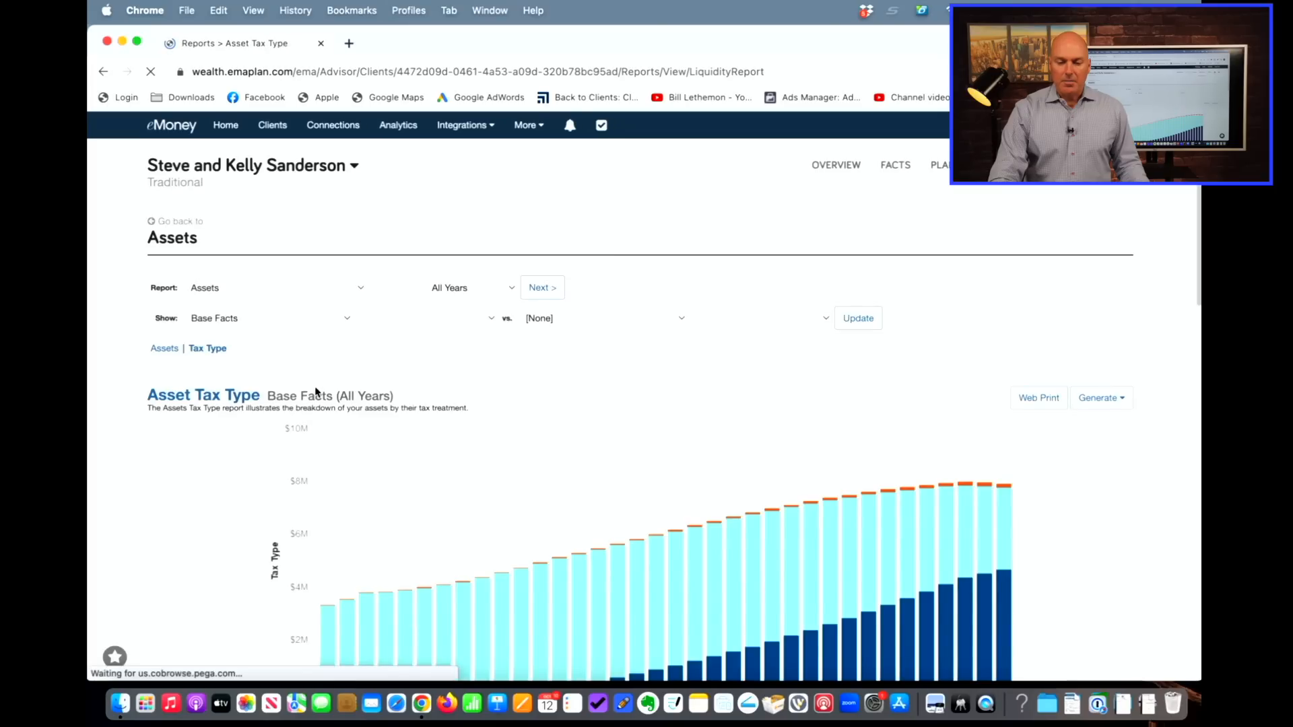
Step: Compare Base Facts against Roth Strategies in the Asset Tax Type report and view the resulting breakdown charts
click(533, 326)
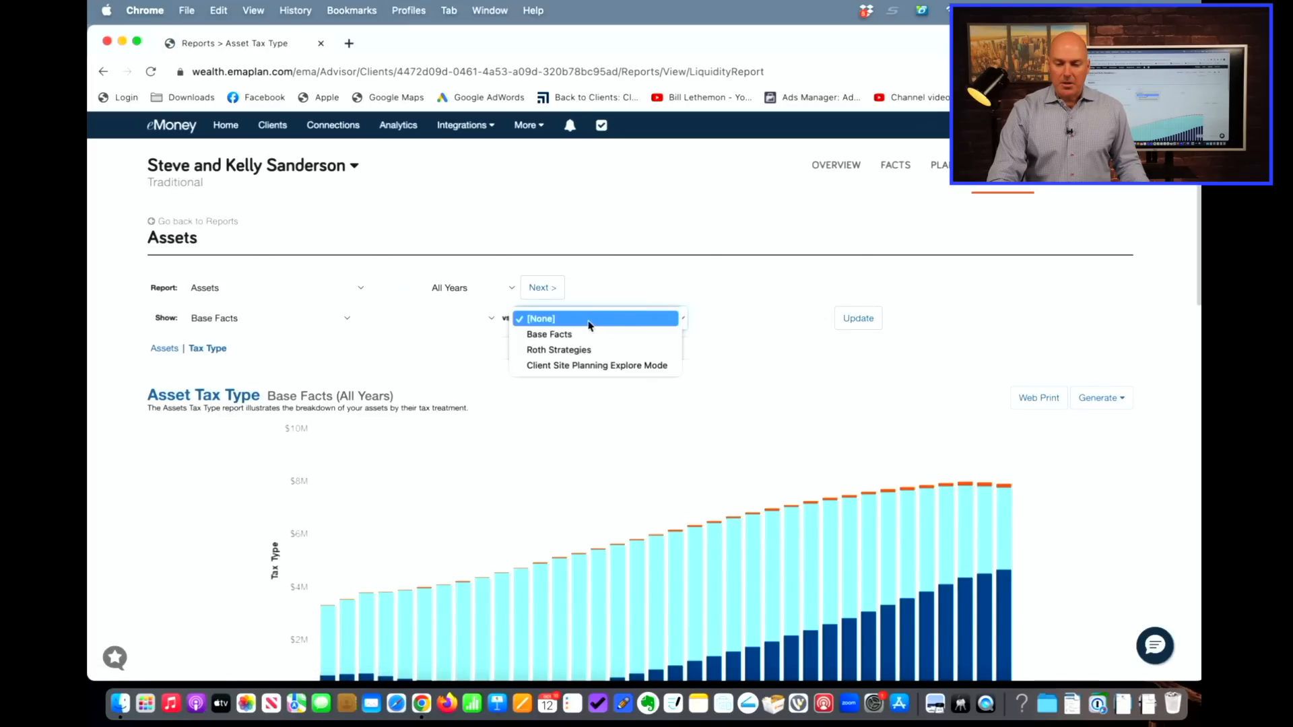
click(800, 326)
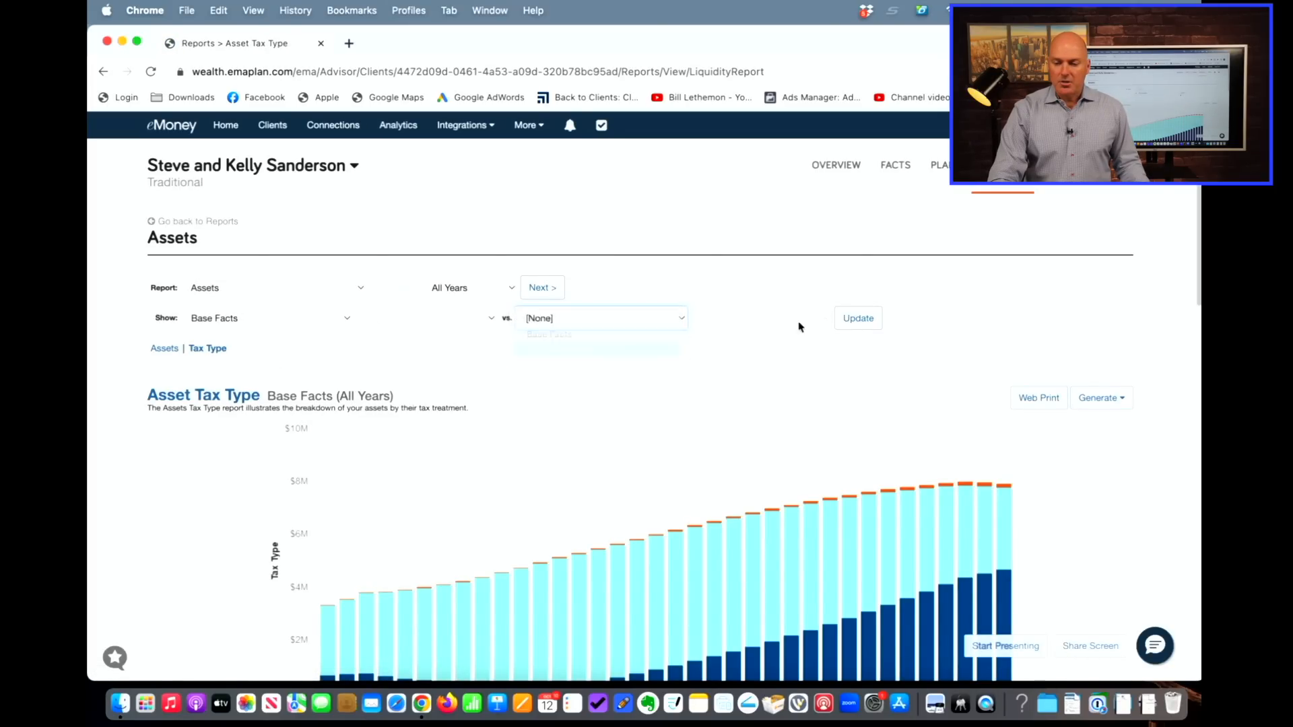
click(860, 328)
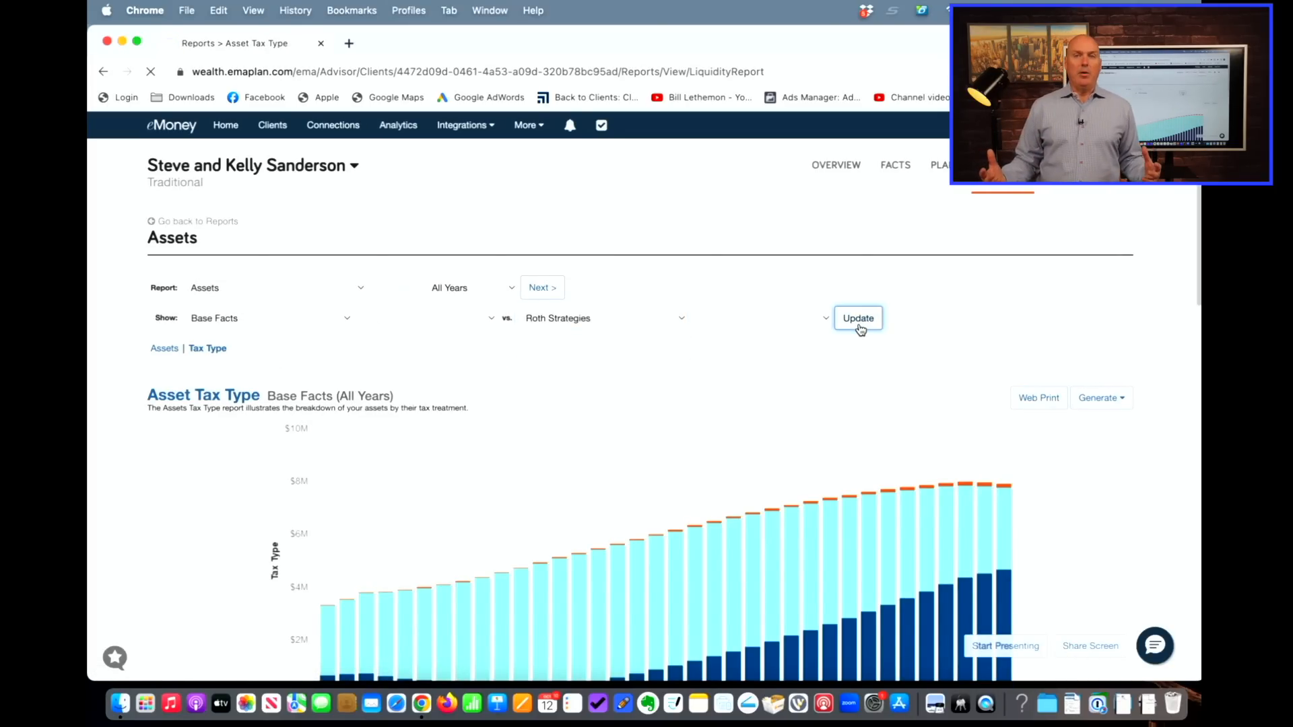
scroll(861, 330, down, 4)
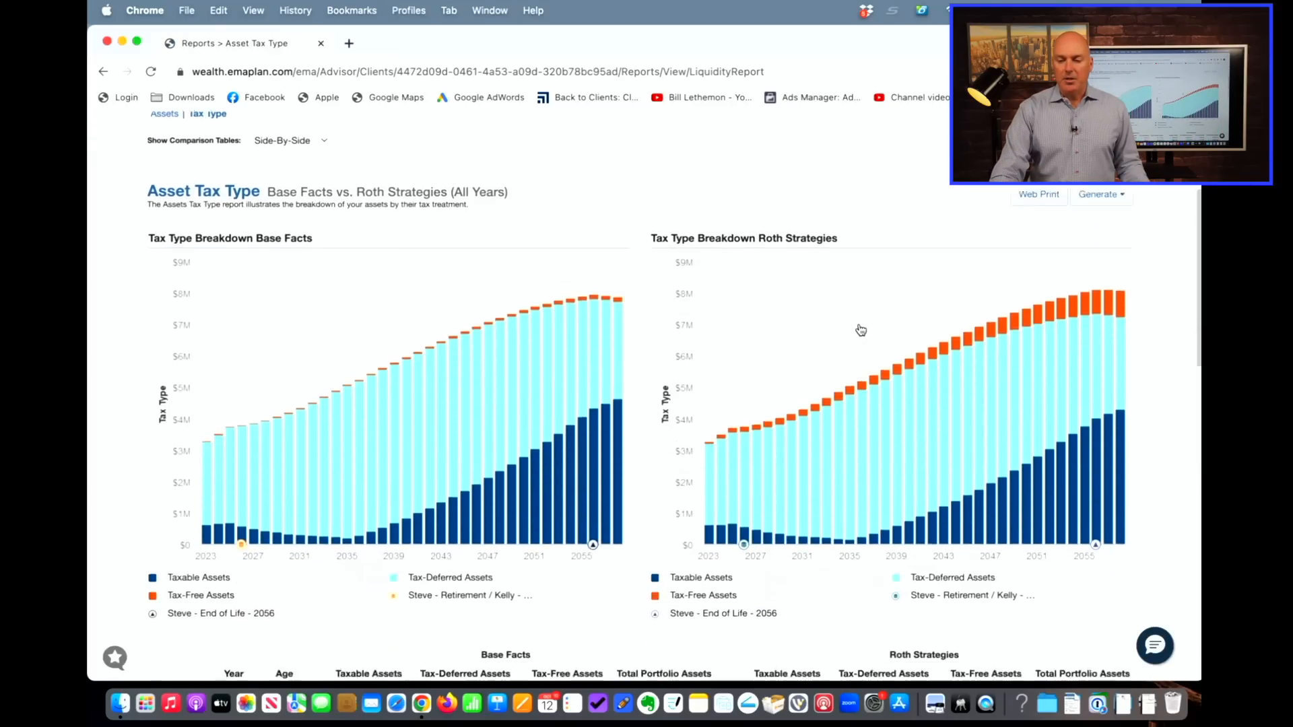
Step: In the Decision Center, turn off the Roth Strategies plan's Roth 401k, 401k, Traditional 403b and Roth 403b techniques
scroll(861, 330, down, 2)
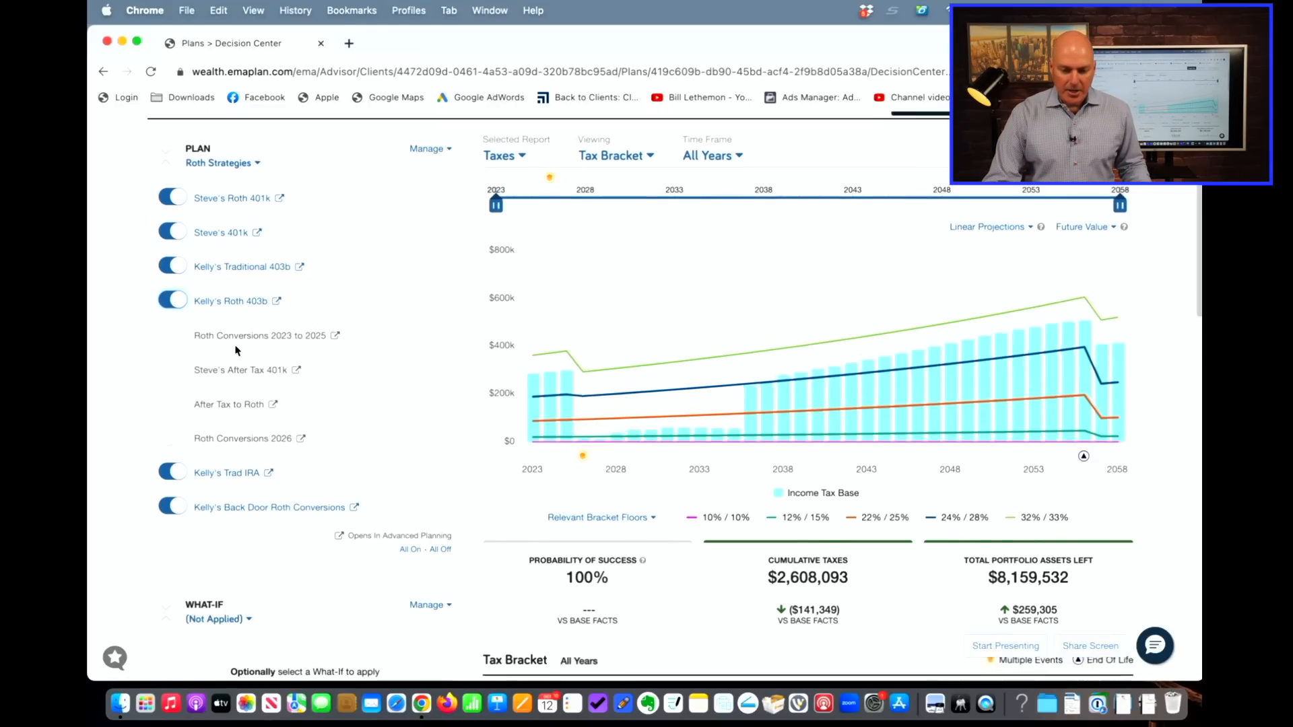
scroll(237, 351, up, 1)
click(172, 233)
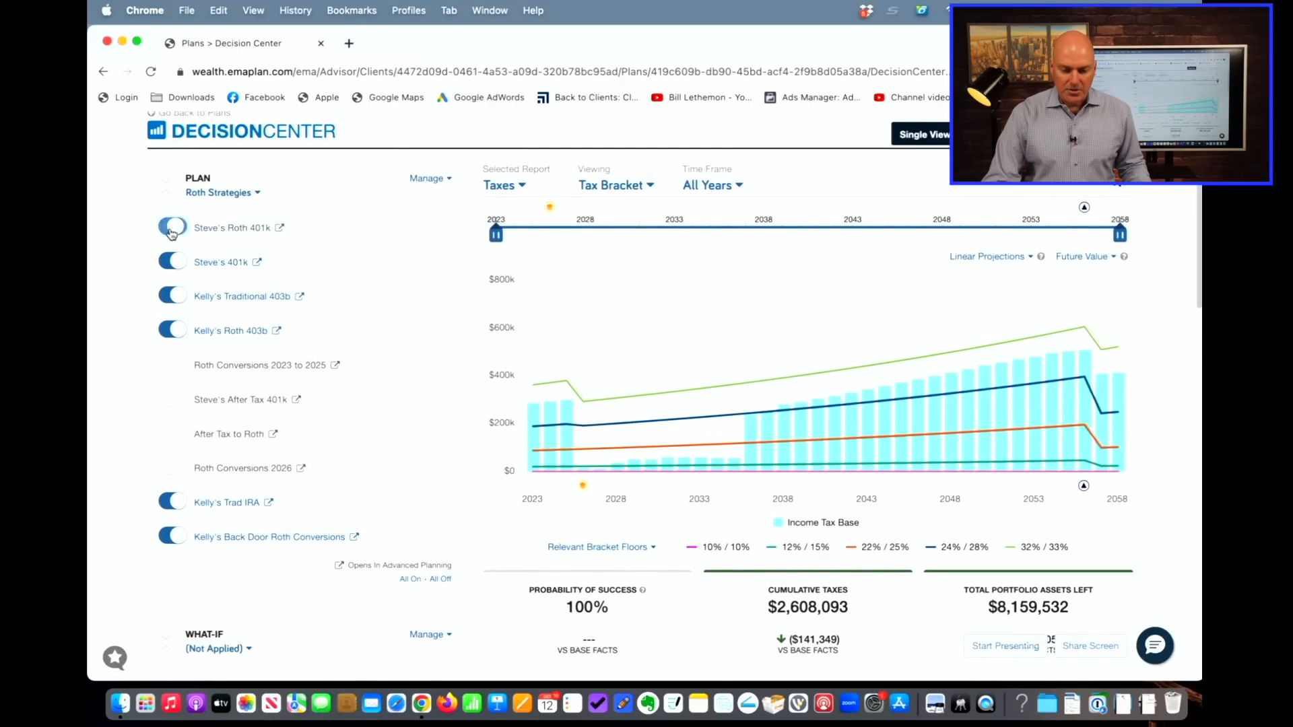
click(172, 264)
click(172, 297)
click(171, 330)
Step: Examine how cumulative taxes and total portfolio assets left compare with Base Facts under only the Trad IRA and Back Door Roth Conversions techniques
scroll(220, 364, down, 2)
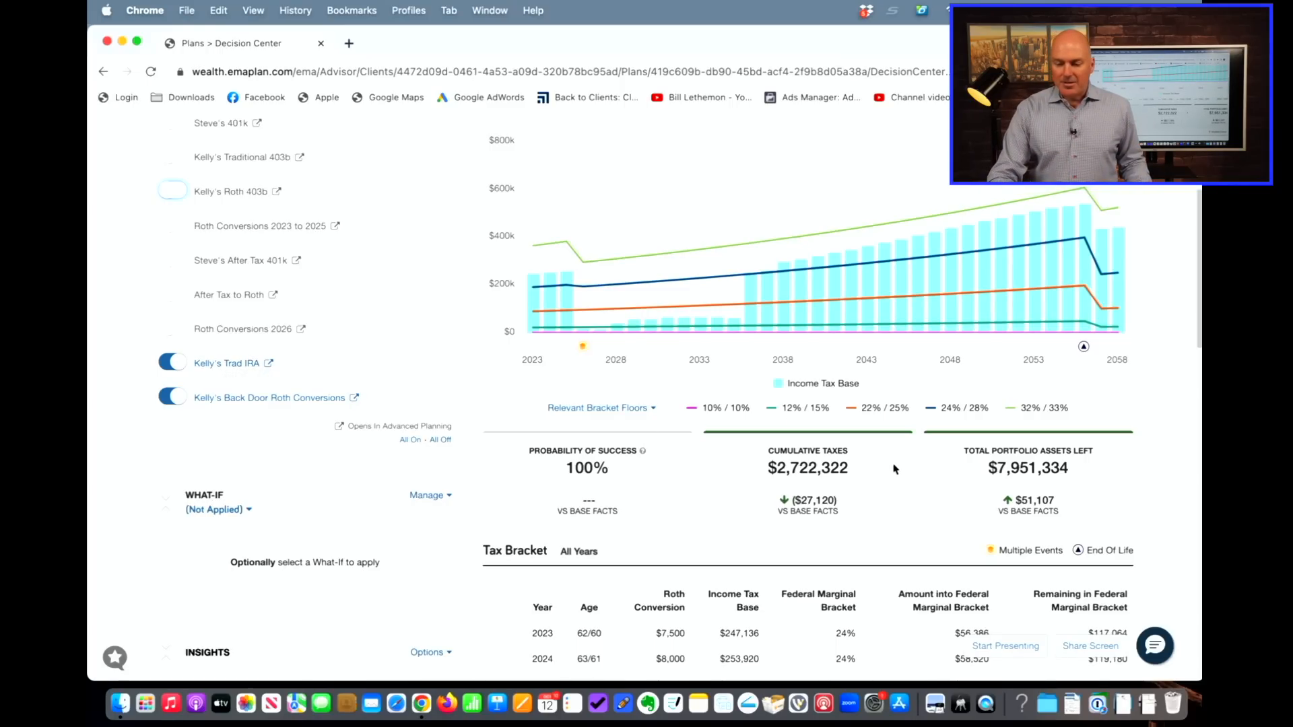
scroll(895, 469, up, 5)
scroll(896, 470, down, 3)
scroll(895, 469, right, 4)
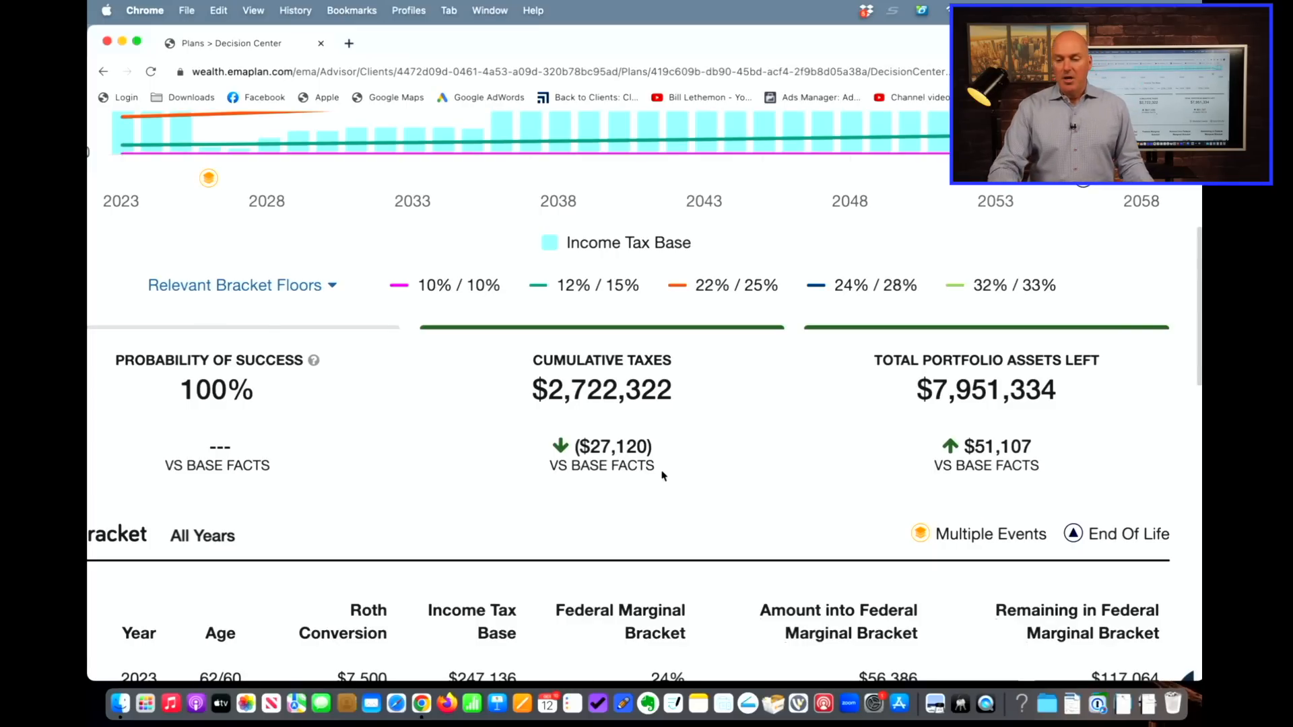
key(super+minus)
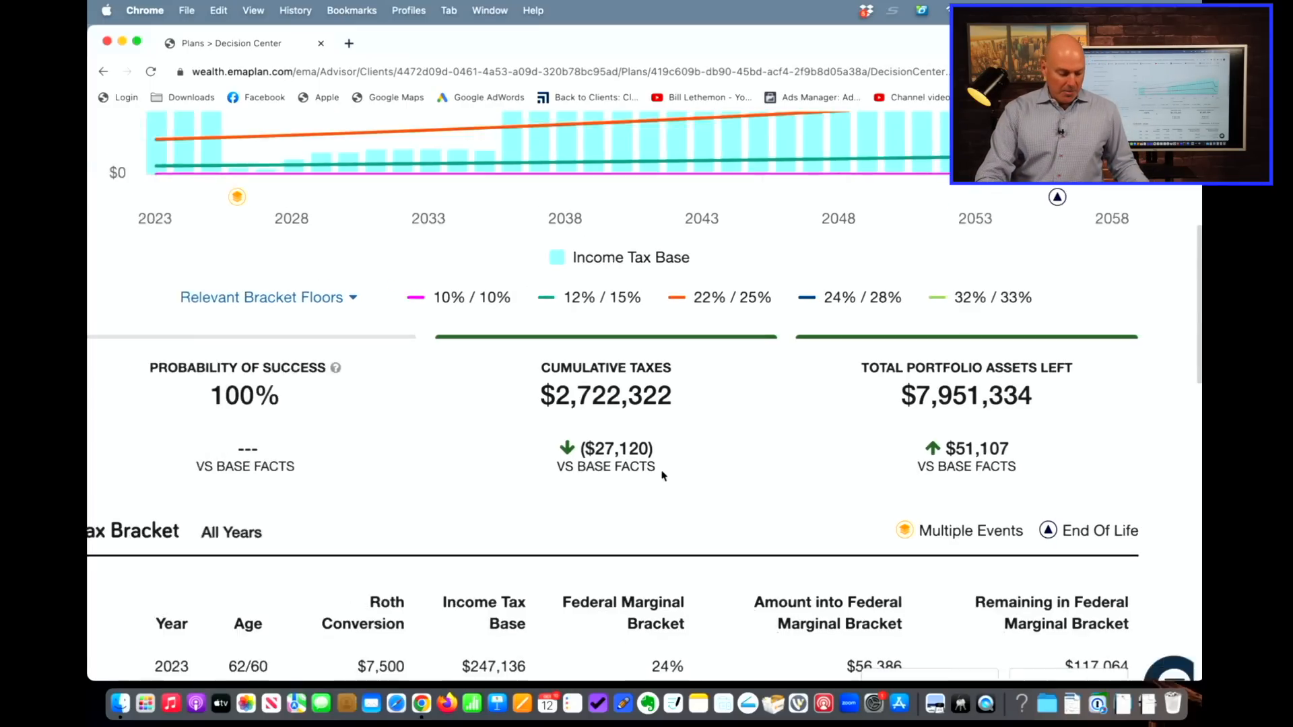
key(super+minus)
key(super+minus)
scroll(663, 476, down, 1)
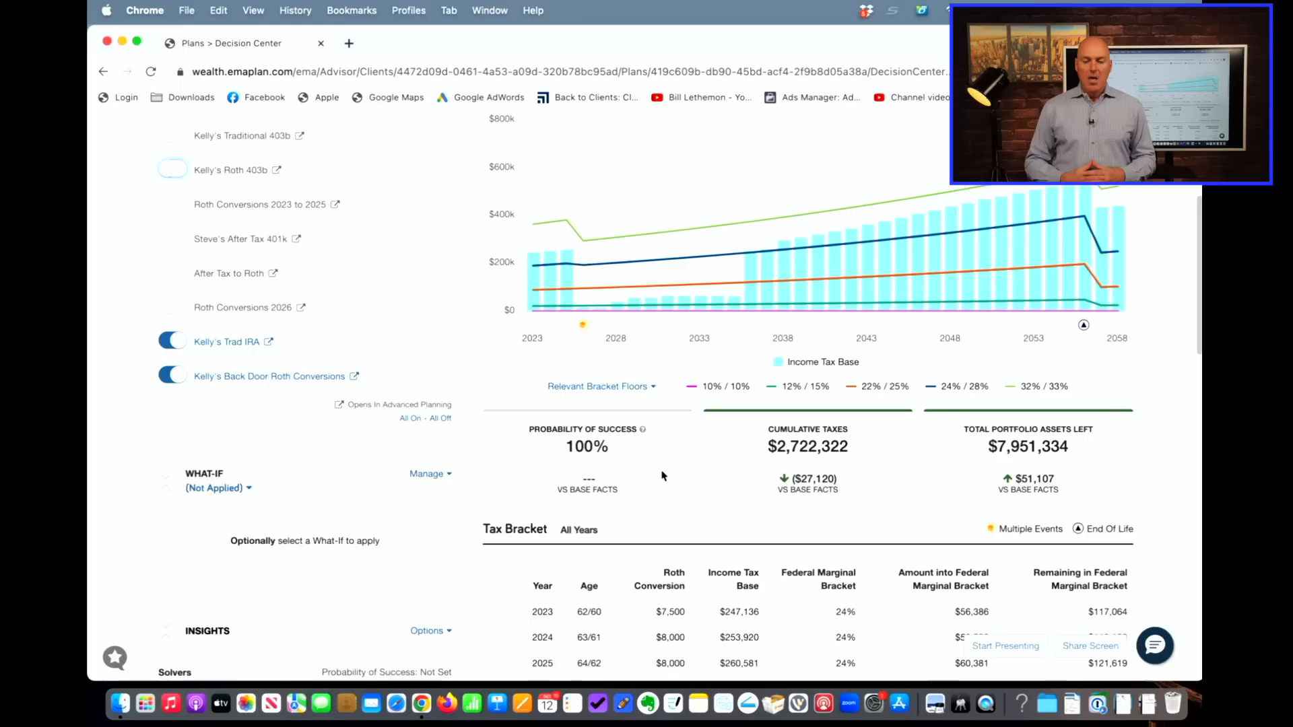
Step: Turn off the plan's Trad IRA and Back Door Roth Conversions techniques
scroll(662, 475, up, 2)
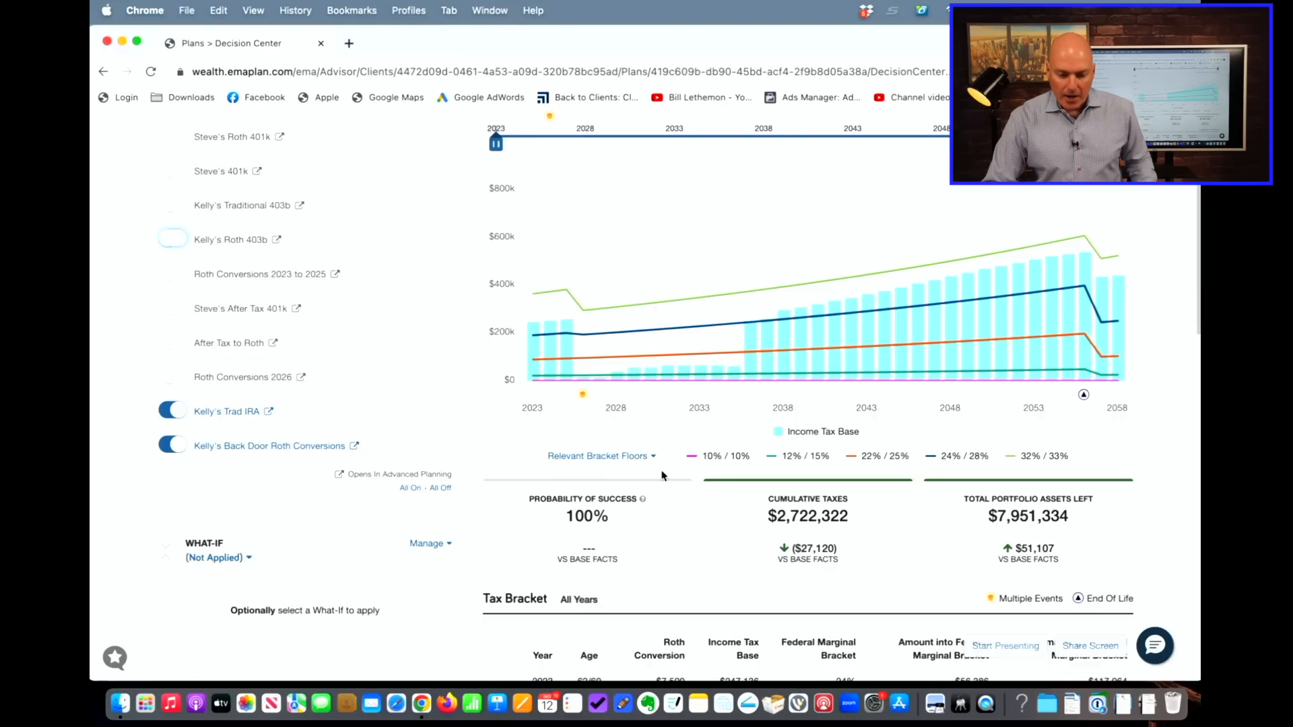
click(172, 411)
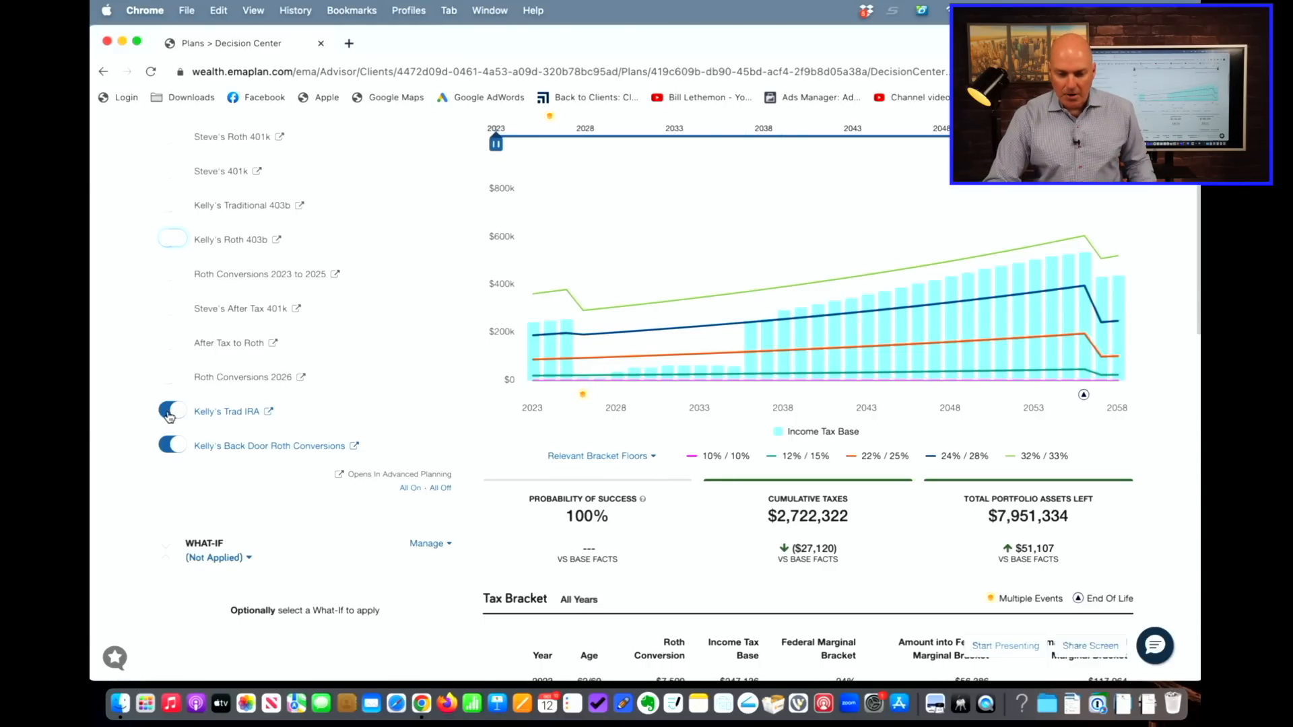
click(169, 448)
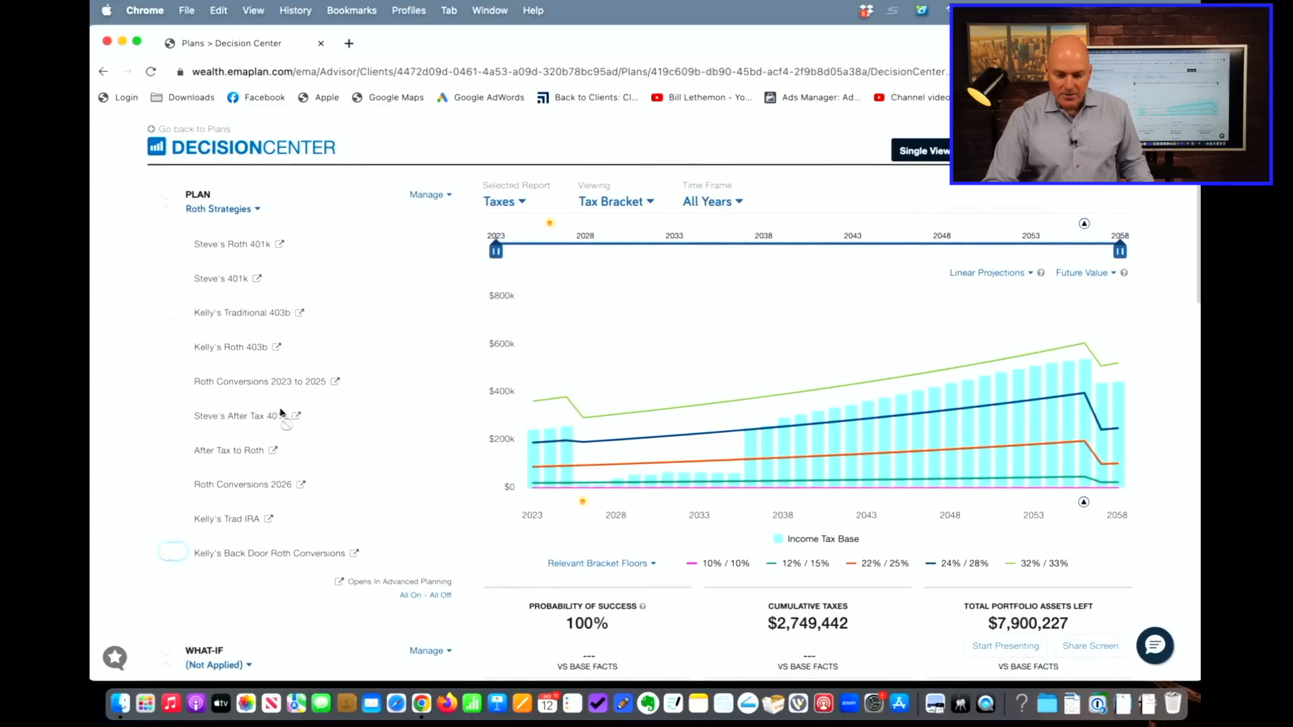
Step: Turn on the After Tax 401k and After Tax to Roth techniques and review their effect on cumulative taxes and portfolio assets left
click(173, 417)
click(179, 452)
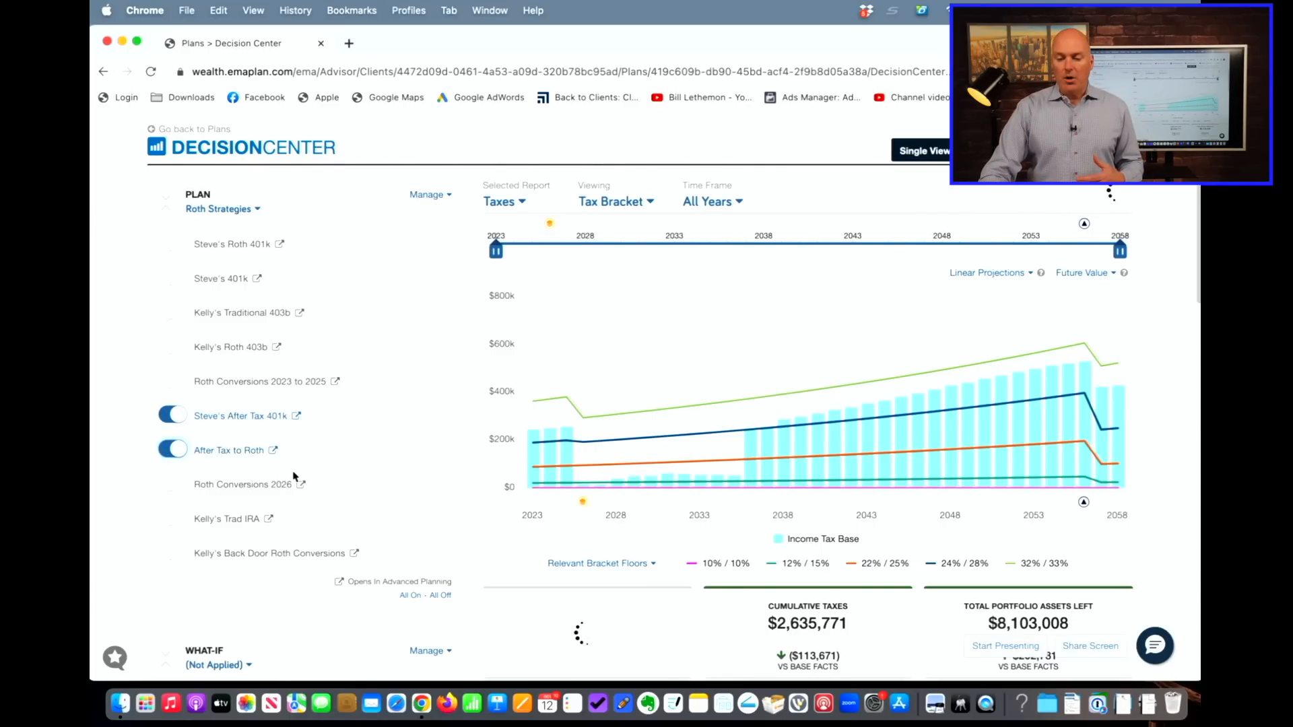
scroll(294, 476, down, 3)
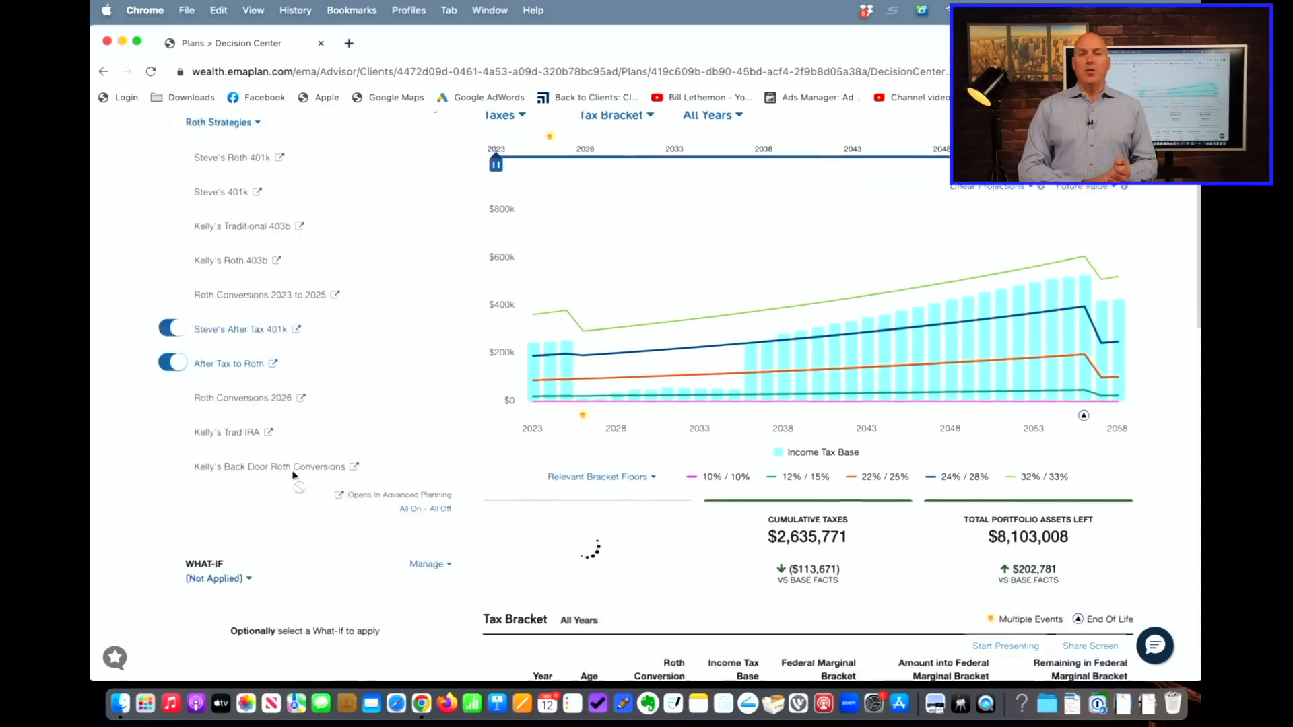
scroll(294, 477, down, 2)
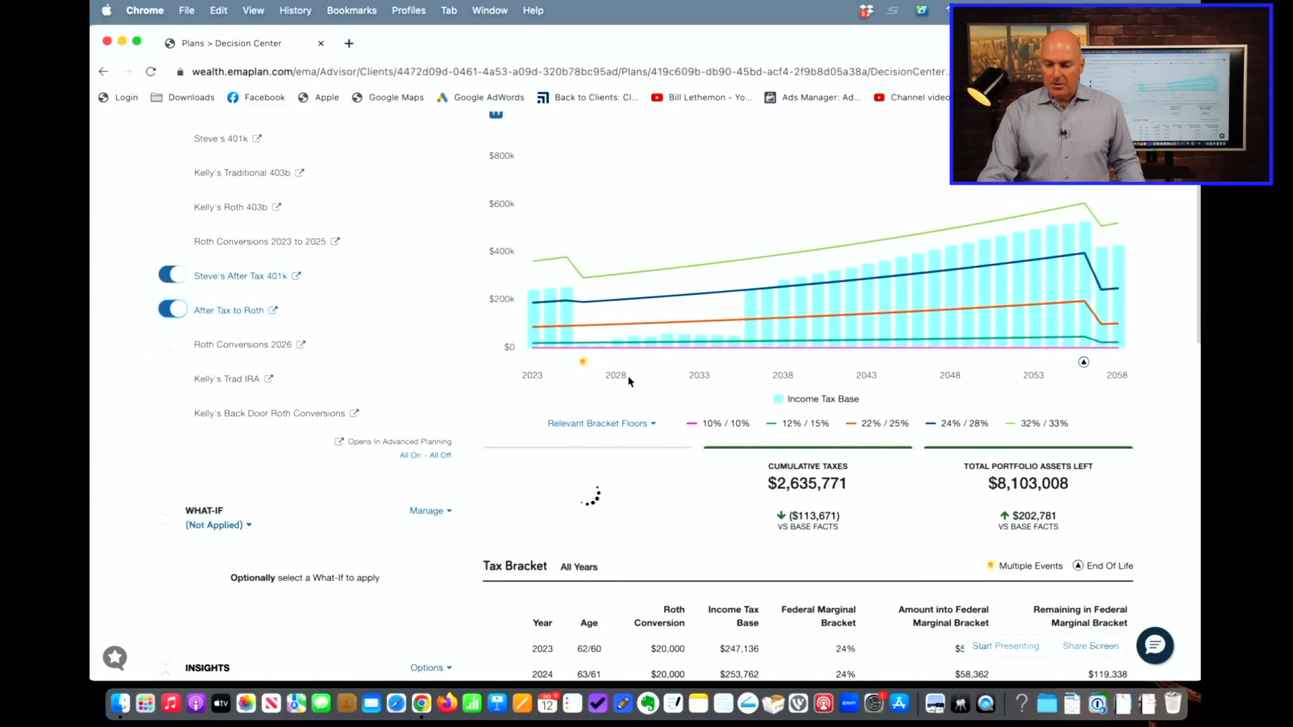
scroll(629, 382, down, 2)
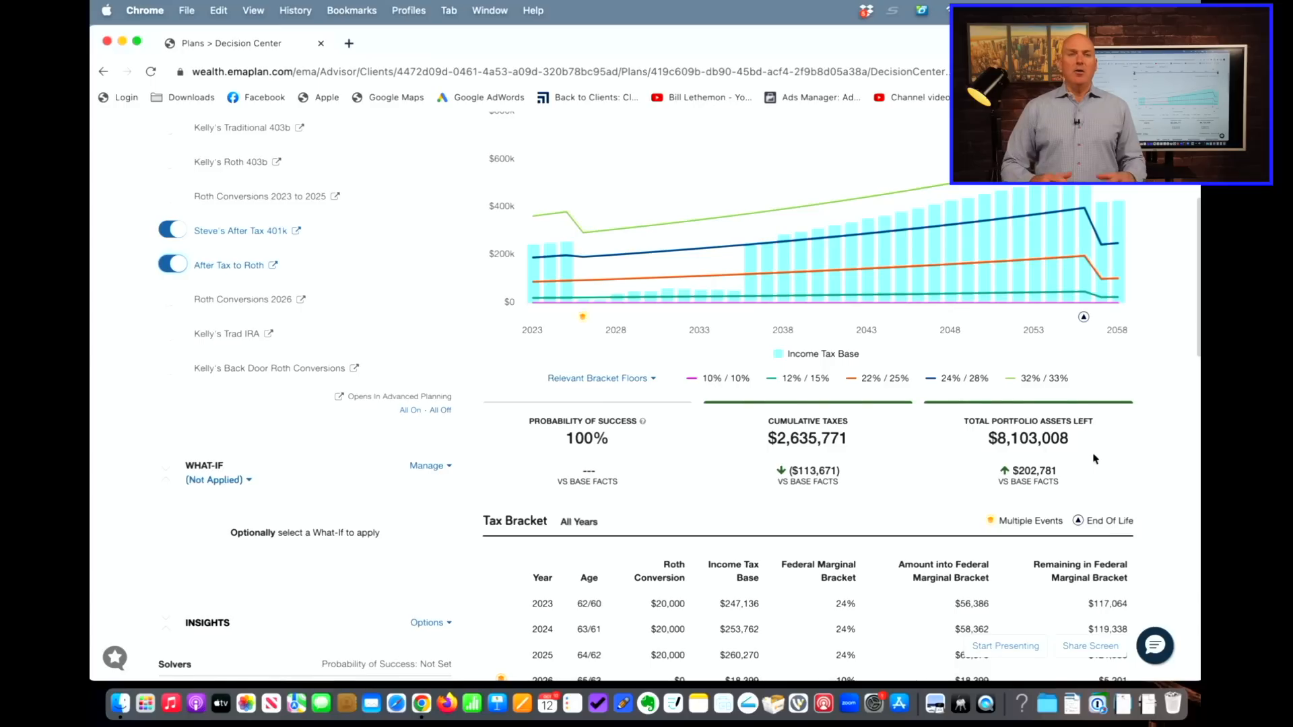
Step: Turn off the After Tax 401k and After Tax to Roth techniques
scroll(1094, 458, up, 3)
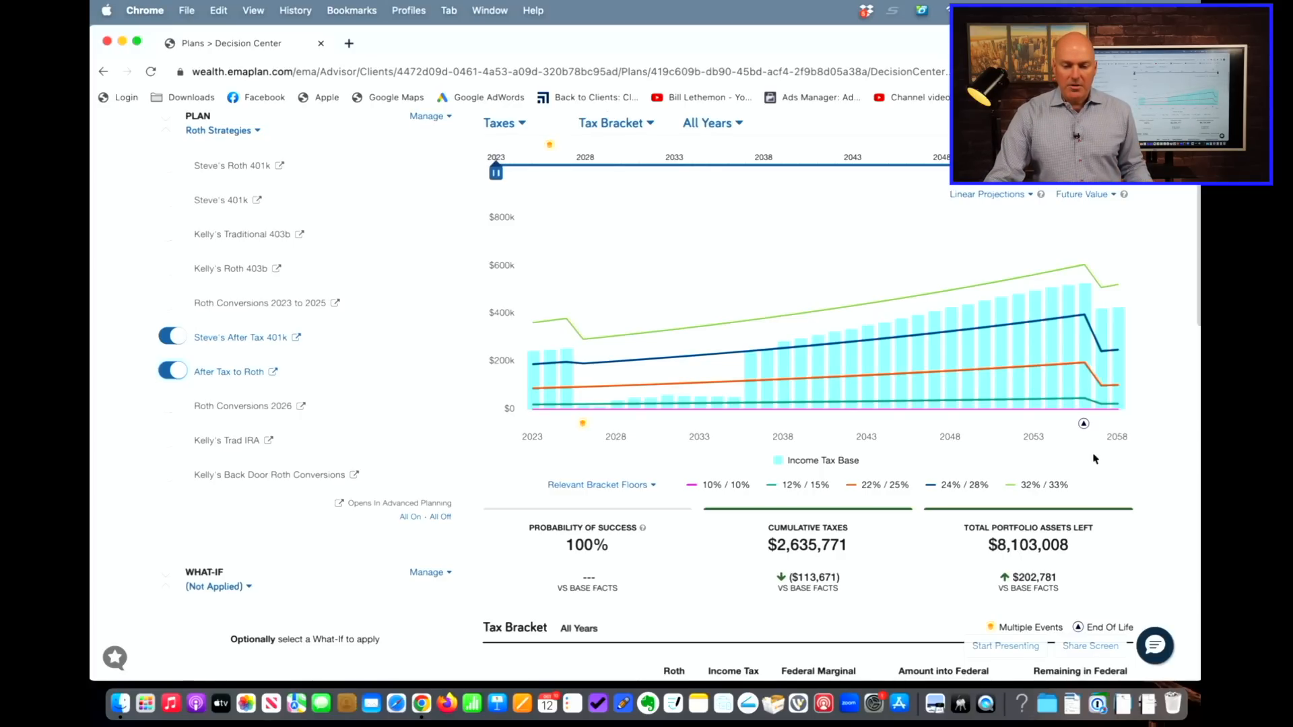
click(172, 336)
click(168, 371)
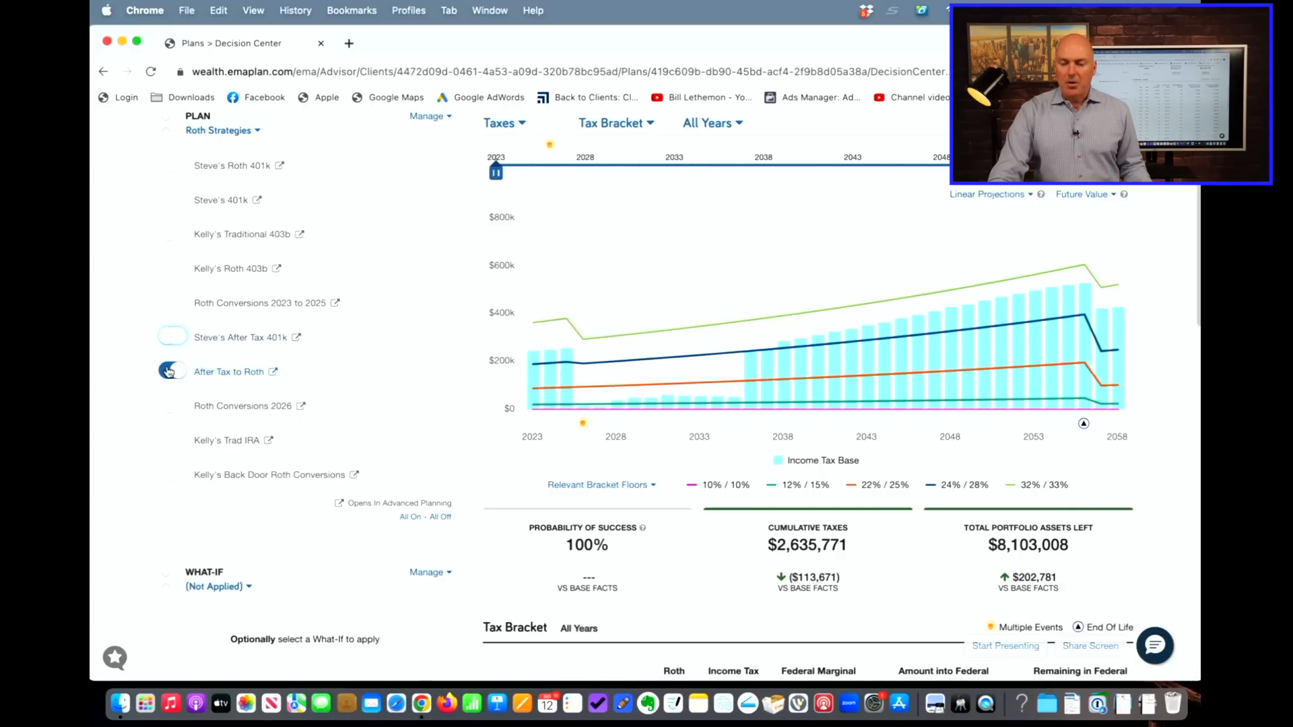
Step: Examine the yearly Tax Bracket table with every technique off, comparing federal marginal brackets and the amounts remaining in them from 2023 onward
scroll(337, 378, down, 6)
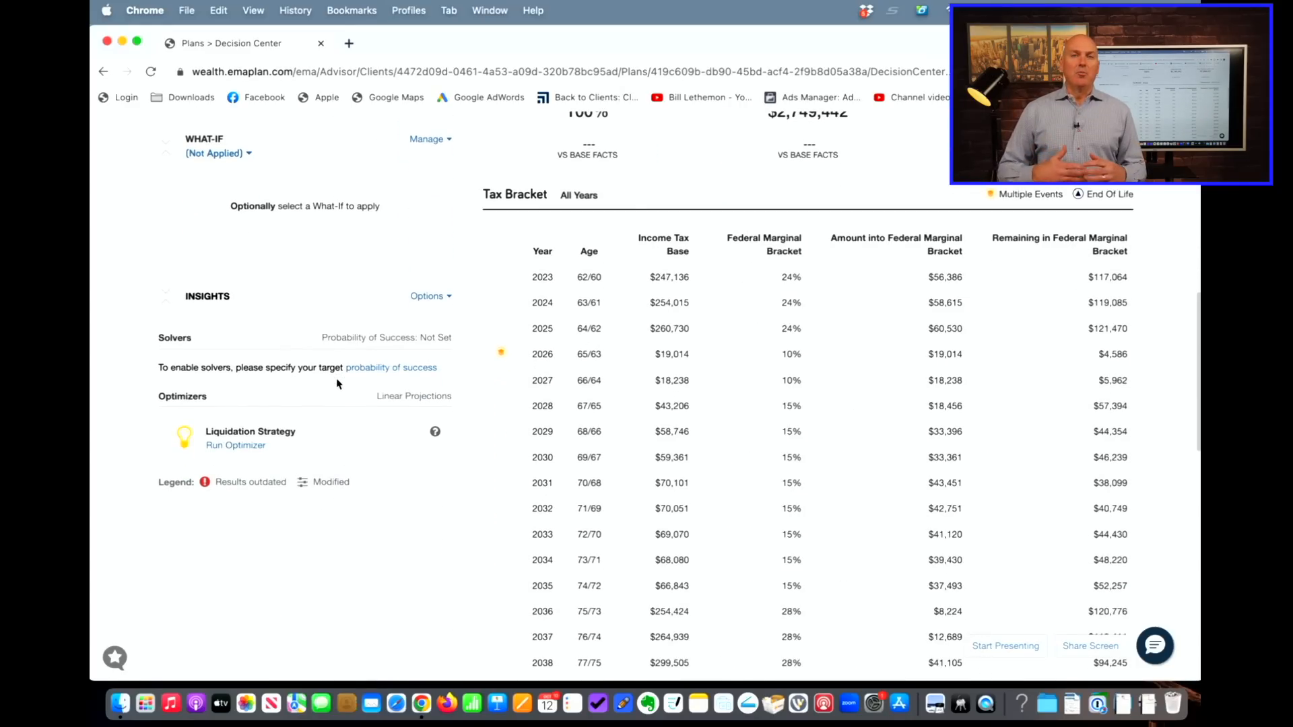
scroll(681, 388, up, 1)
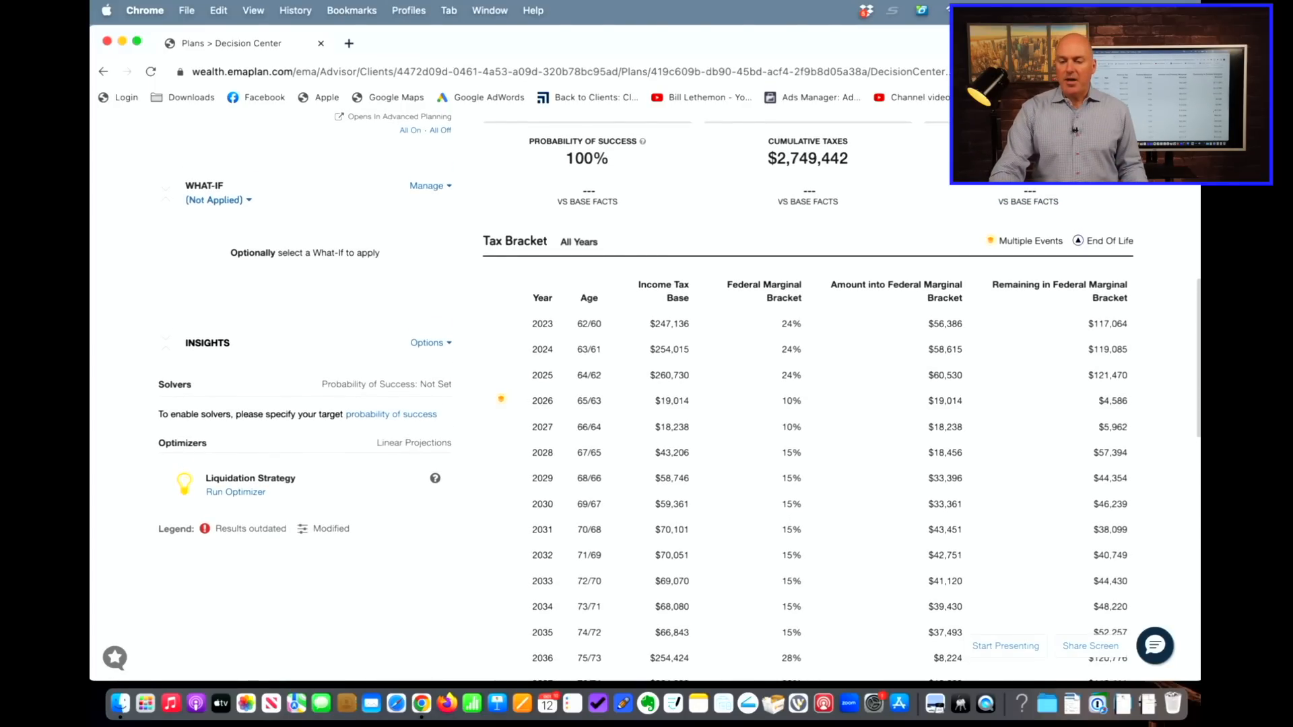
scroll(1089, 463, up, 5)
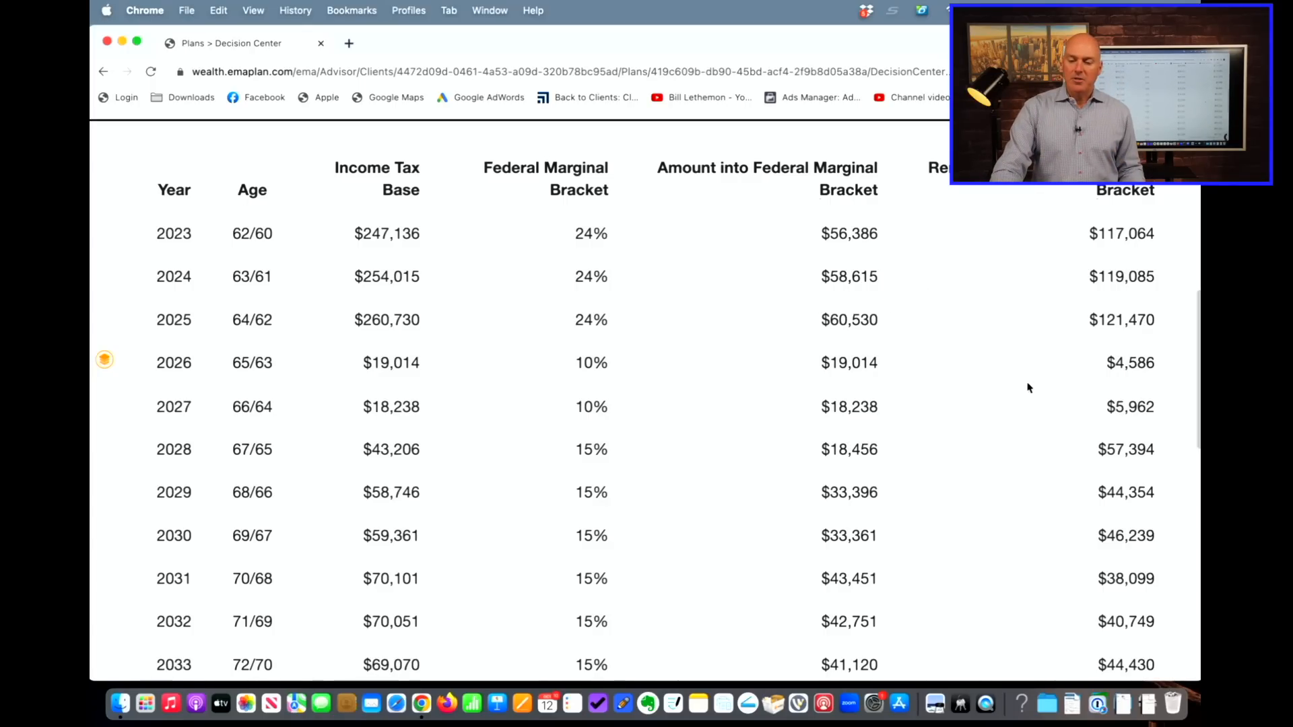
scroll(1028, 388, down, 5)
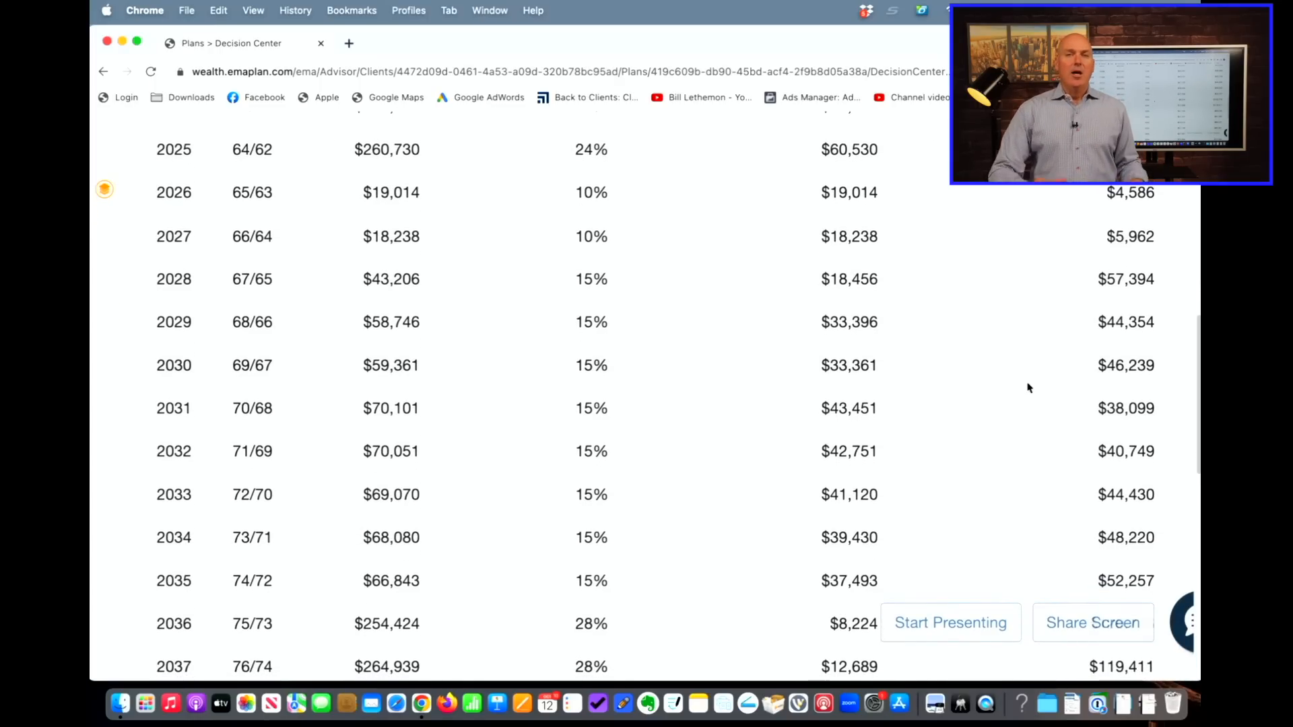
scroll(1028, 388, down, 7)
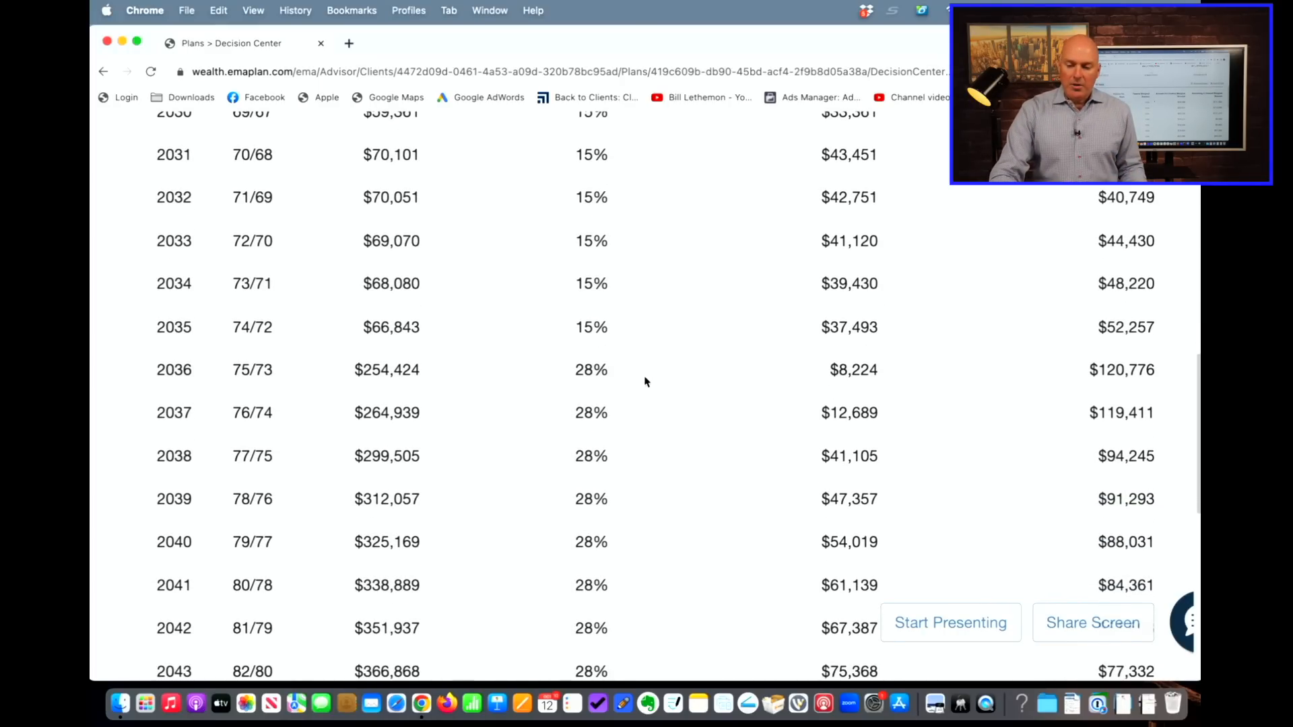
scroll(645, 382, up, 7)
scroll(645, 382, up, 11)
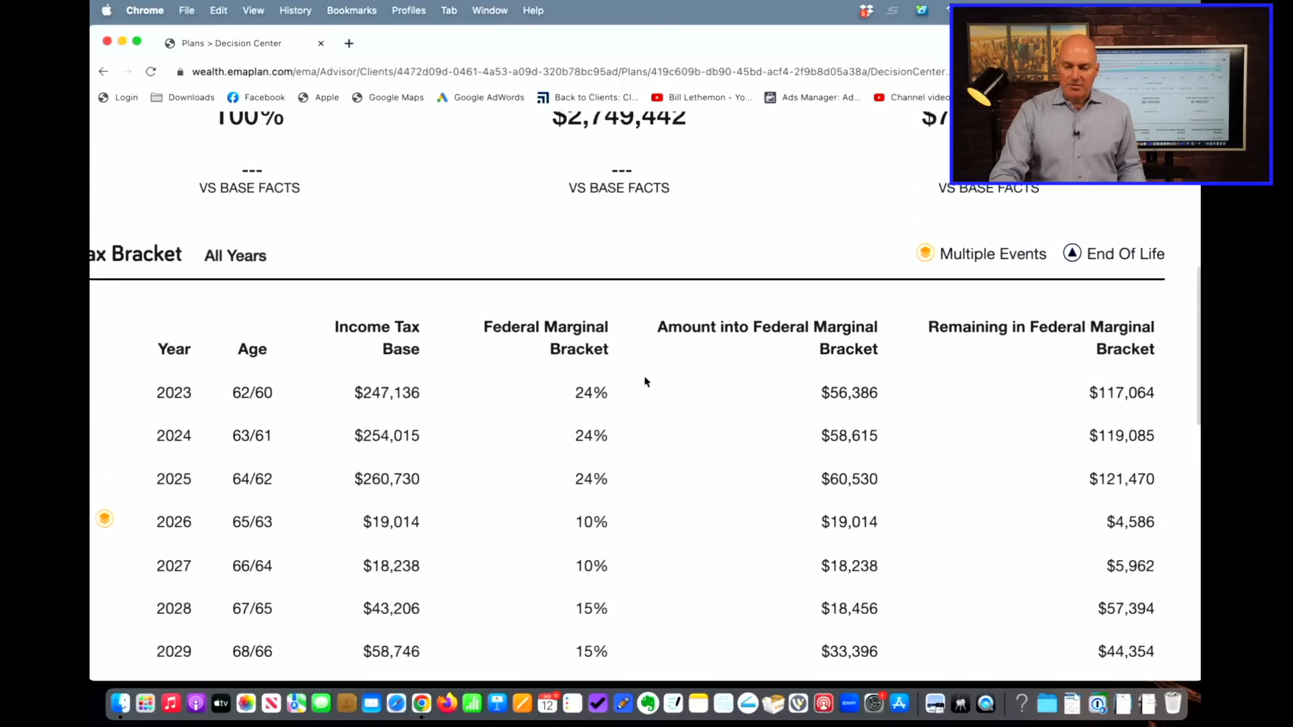
scroll(644, 382, up, 3)
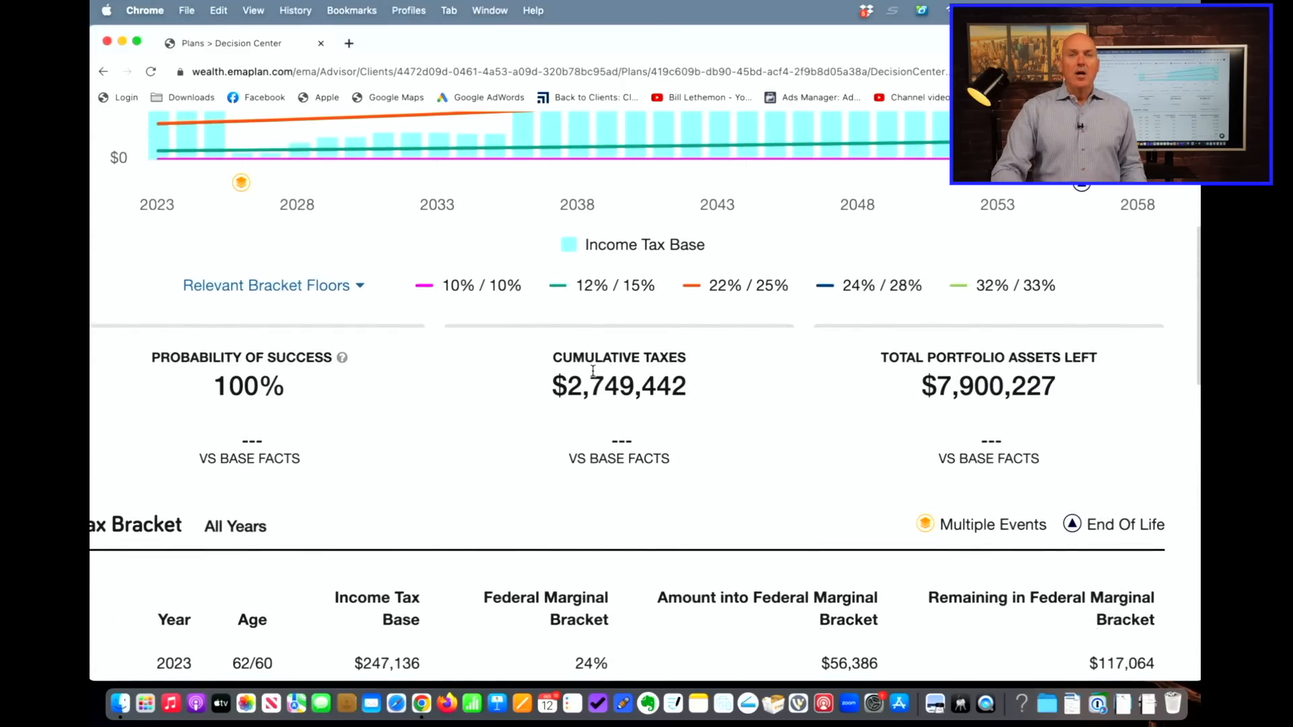
scroll(592, 370, down, 2)
scroll(593, 371, down, 3)
Step: Turn on the Roth Conversions 2023 to 2025 and Roth Conversions 2026 techniques
scroll(593, 372, up, 2)
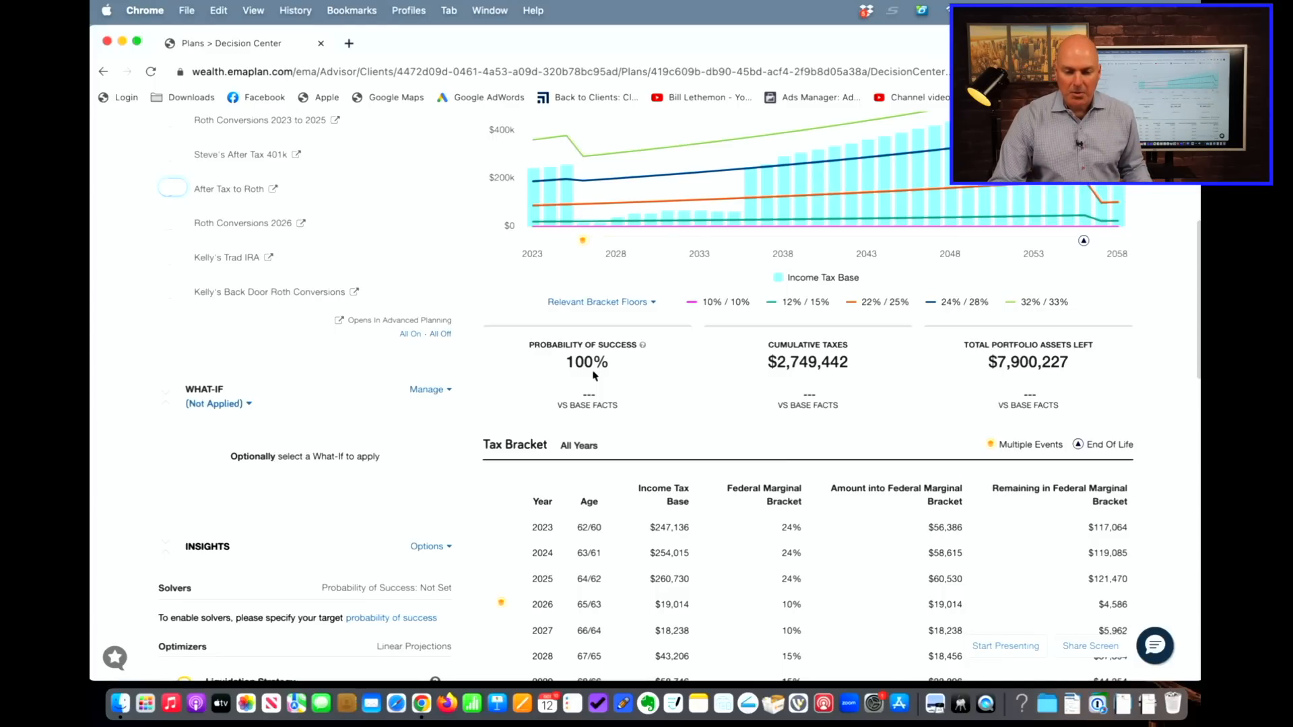
scroll(595, 375, up, 2)
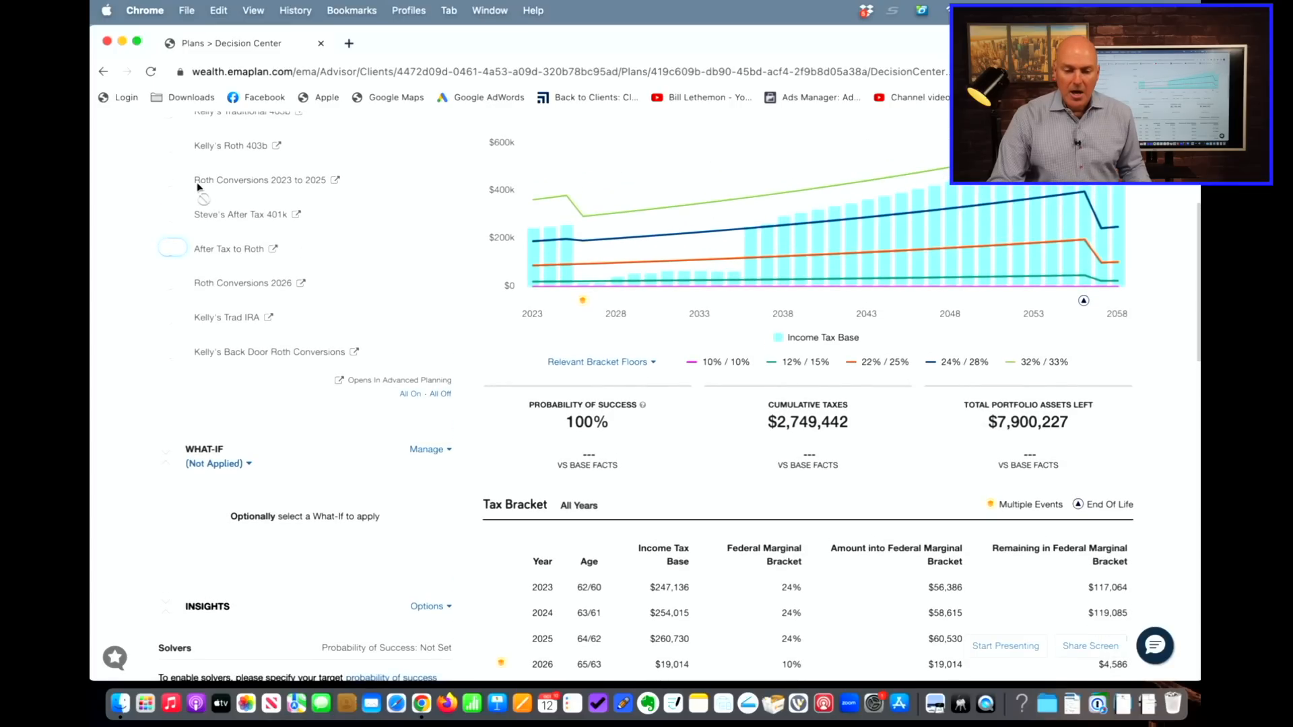
click(172, 180)
click(181, 286)
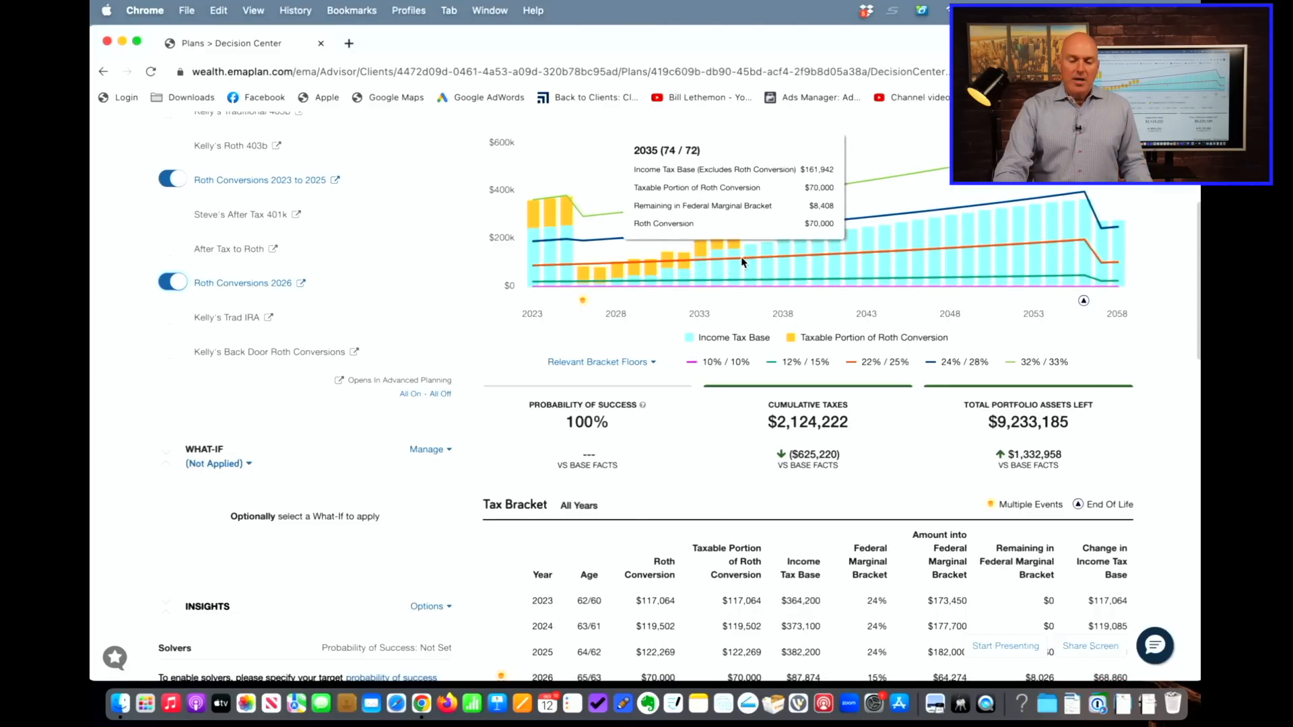
Step: Examine the tax bracket chart and how cumulative taxes and total portfolio assets left compare with Base Facts under the Roth conversions
scroll(743, 262, up, 5)
scroll(742, 261, right, 5)
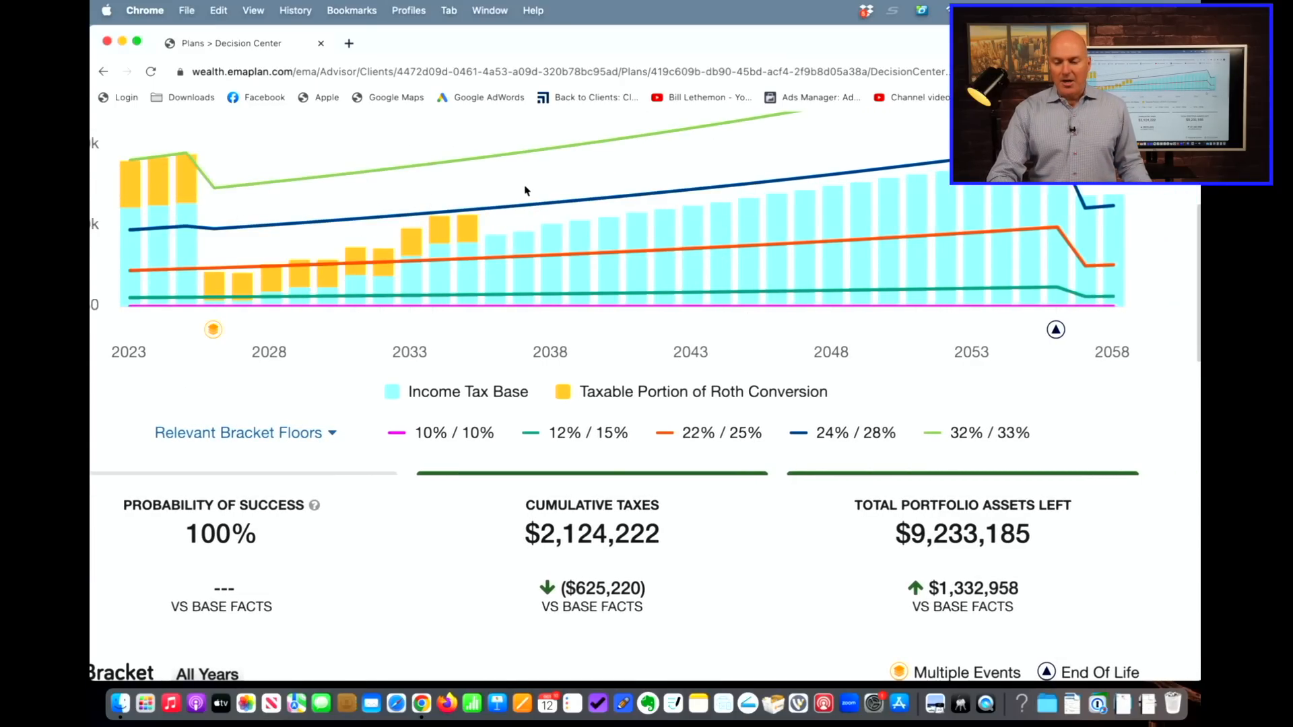
scroll(526, 191, down, 5)
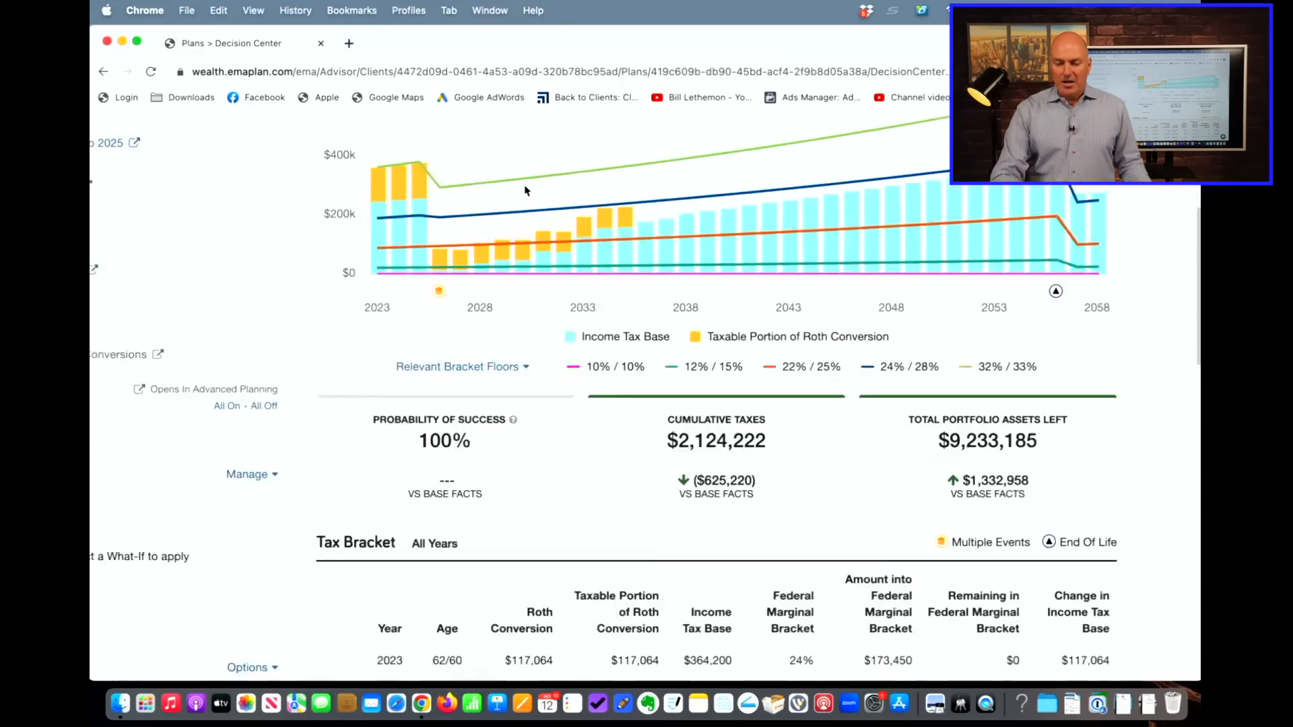
scroll(807, 406, up, 5)
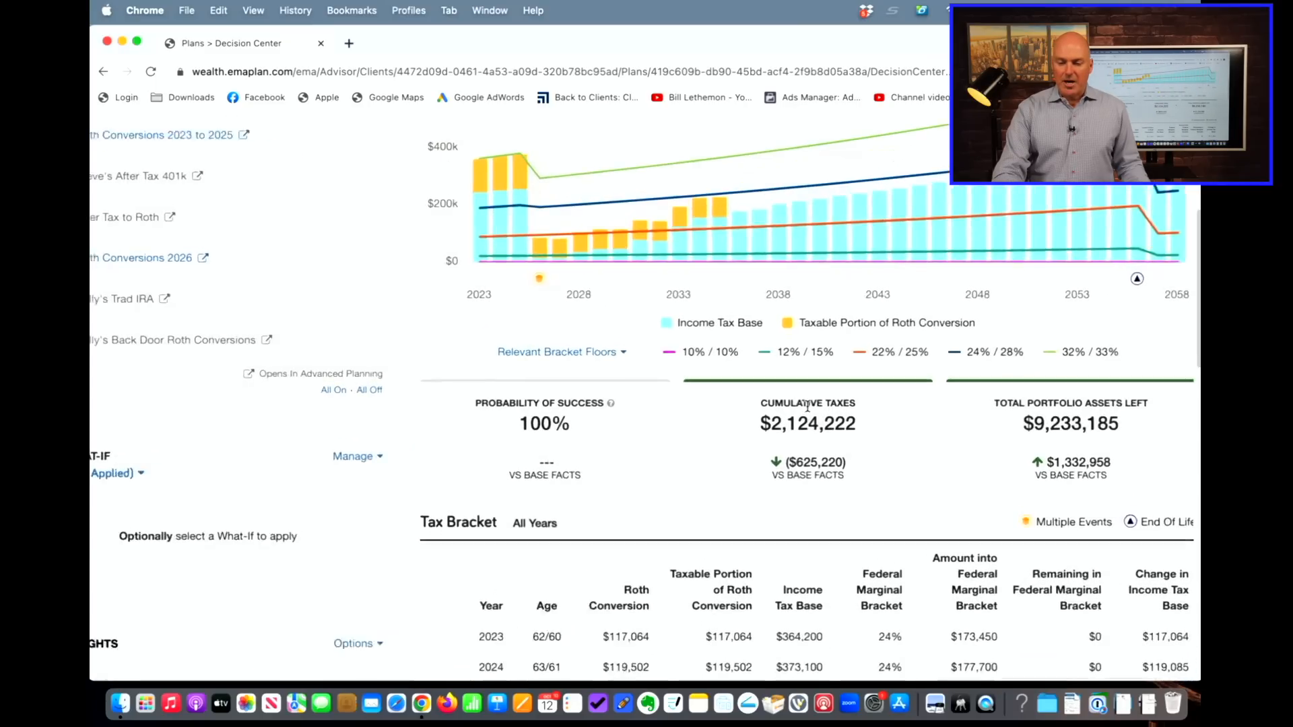
scroll(807, 406, right, 2)
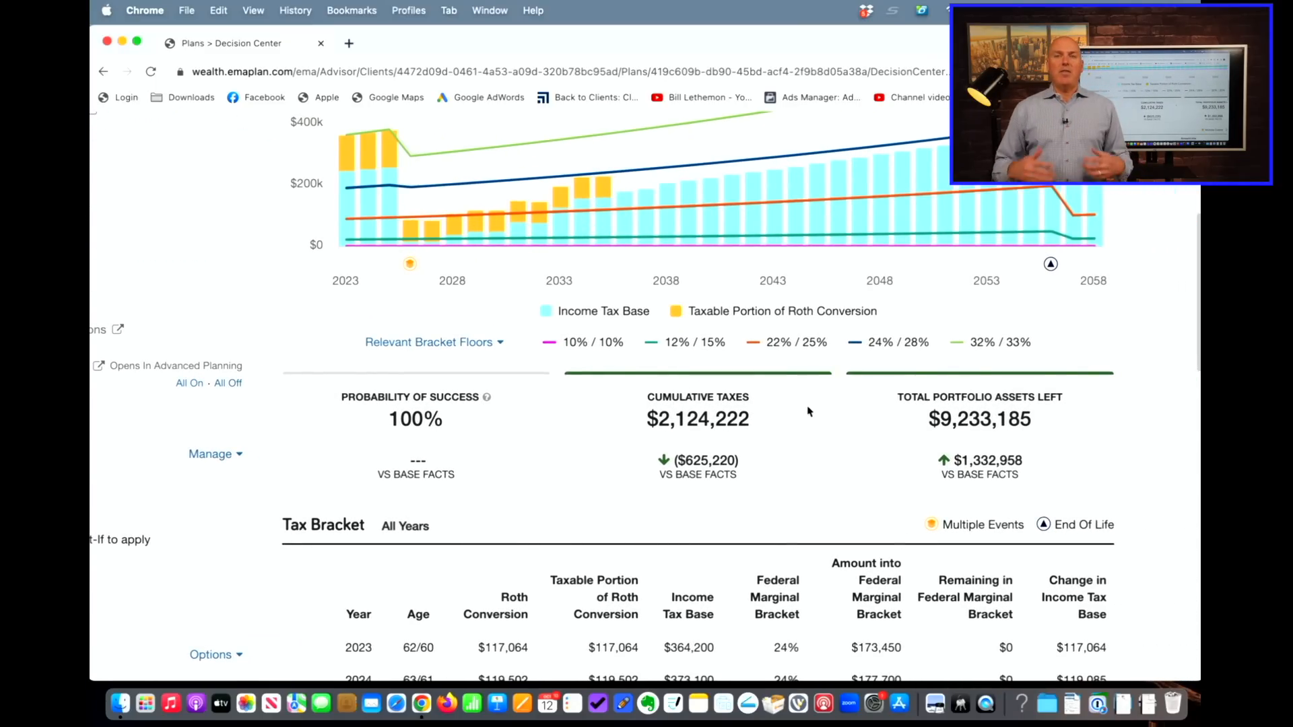
scroll(809, 412, up, 3)
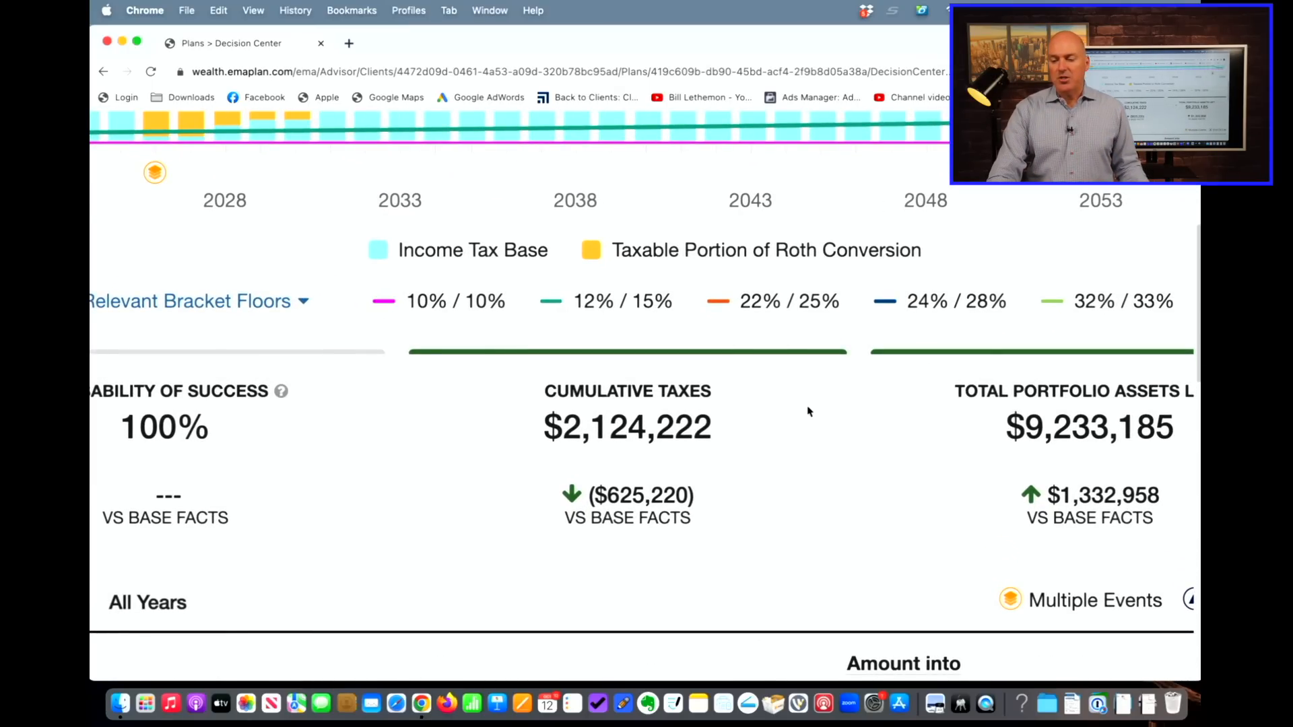
scroll(809, 411, right, 5)
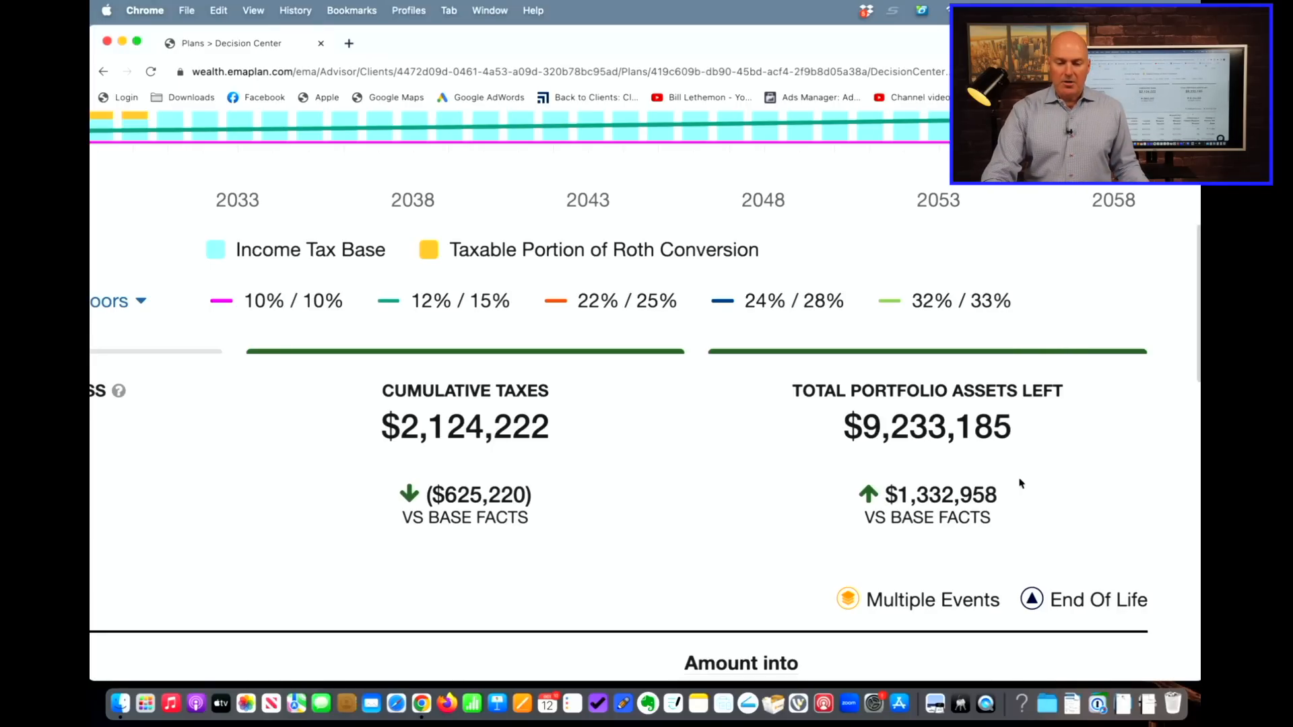
Step: Examine the Tax Bracket table's yearly Roth conversion amounts, income tax base and federal marginal brackets from 2023 to 2036
scroll(935, 484, left, 5)
scroll(934, 484, down, 10)
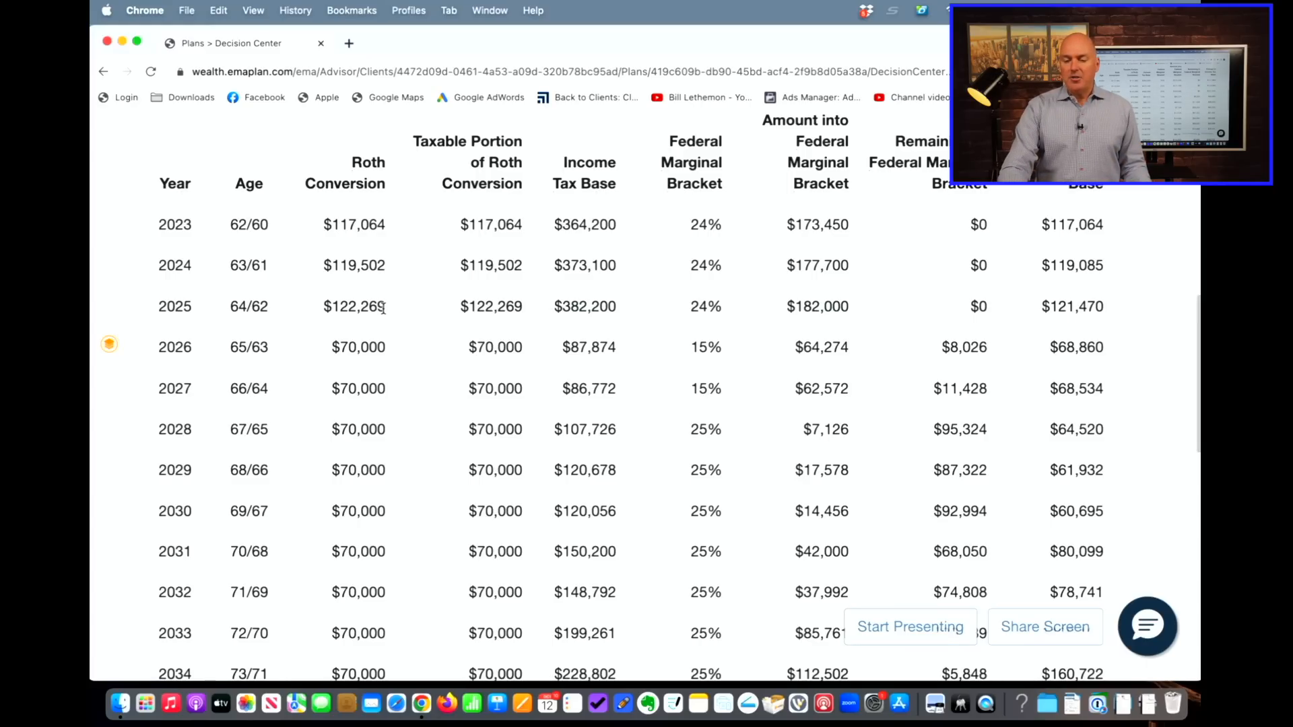
scroll(384, 351, down, 1)
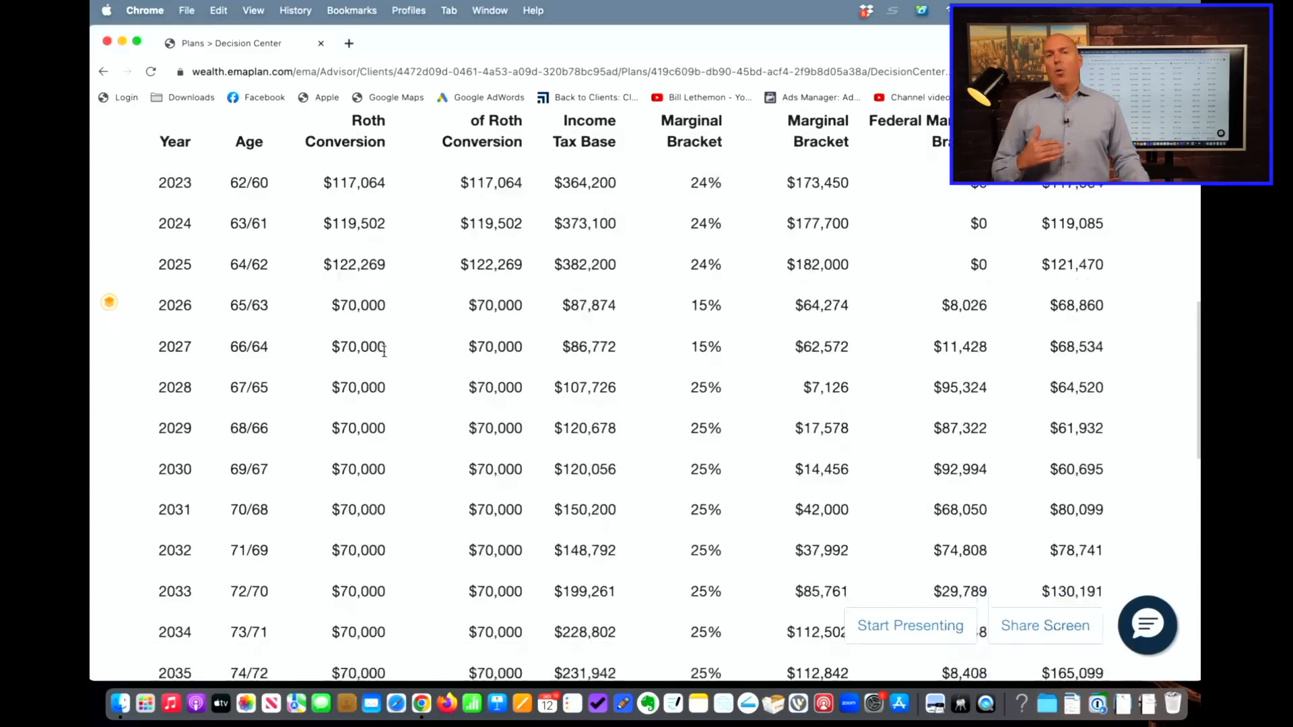
scroll(384, 351, down, 2)
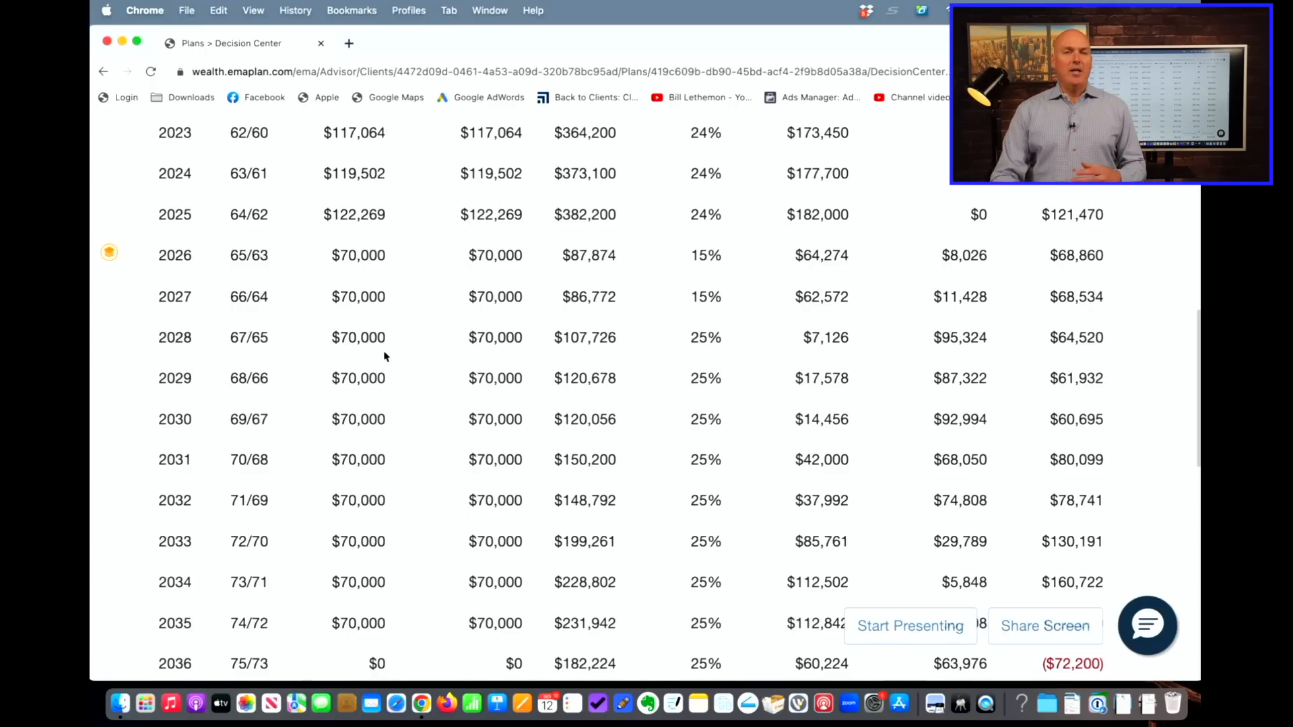
scroll(386, 357, down, 1)
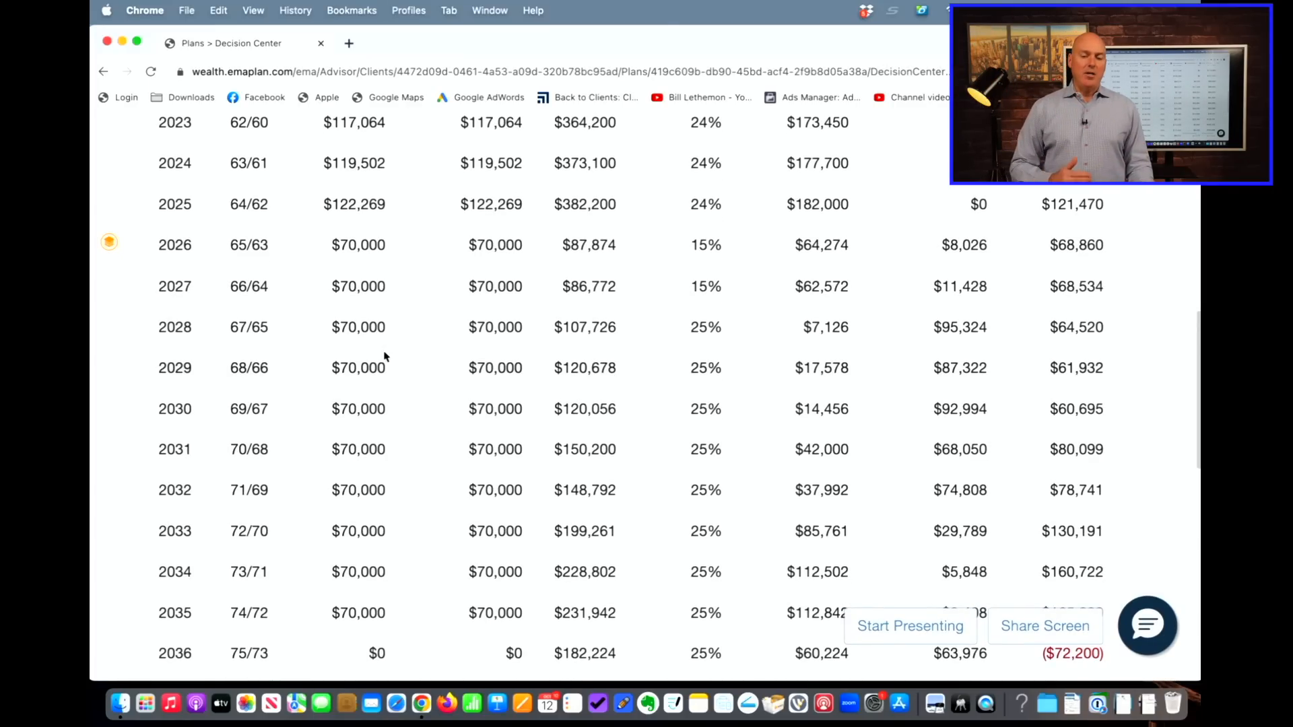
Step: Examine the Tax Bracket table's federal marginal brackets from 2026 through the plan's final years with both Roth conversions applied
scroll(384, 355, down, 1)
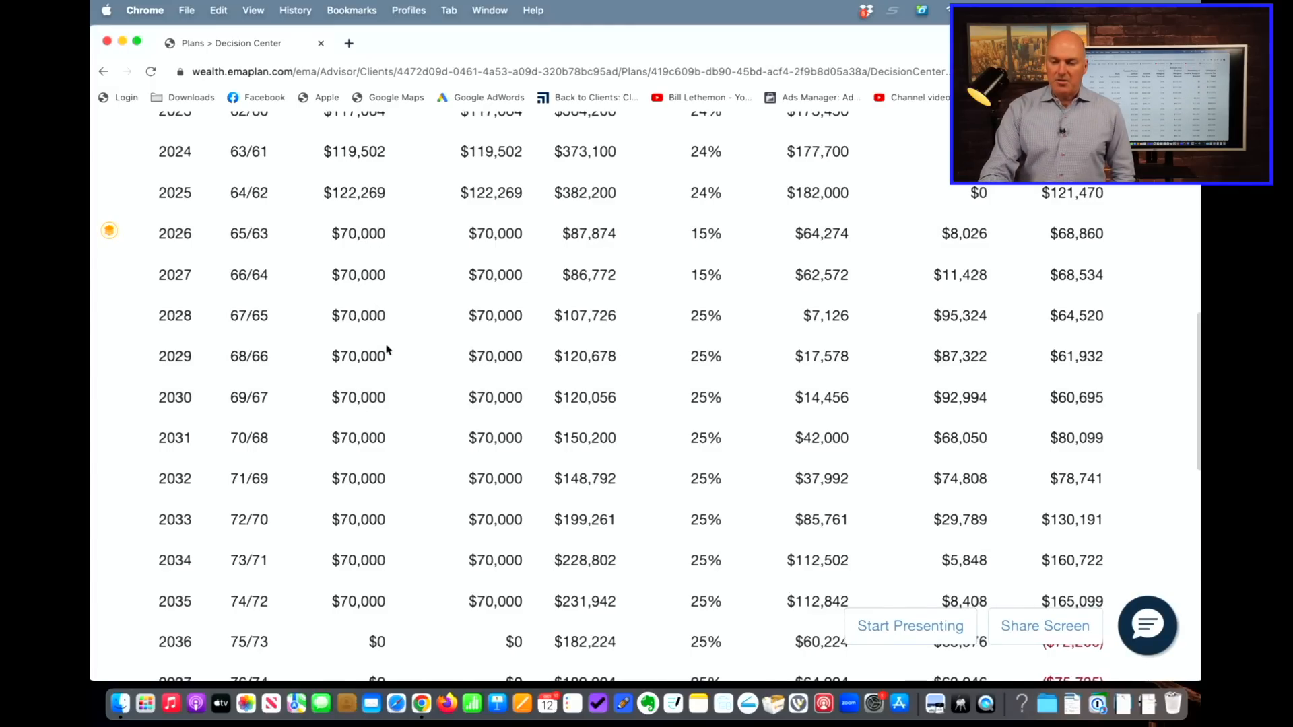
scroll(405, 348, up, 3)
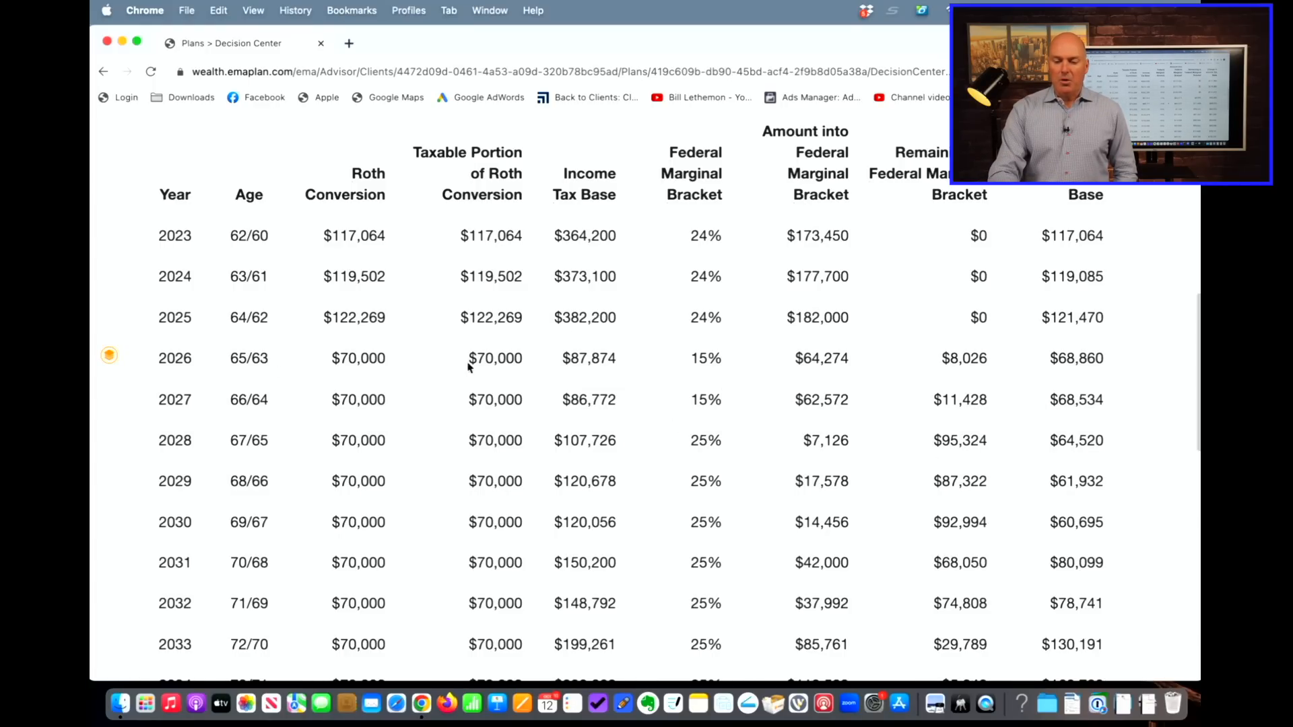
scroll(752, 396, up, 5)
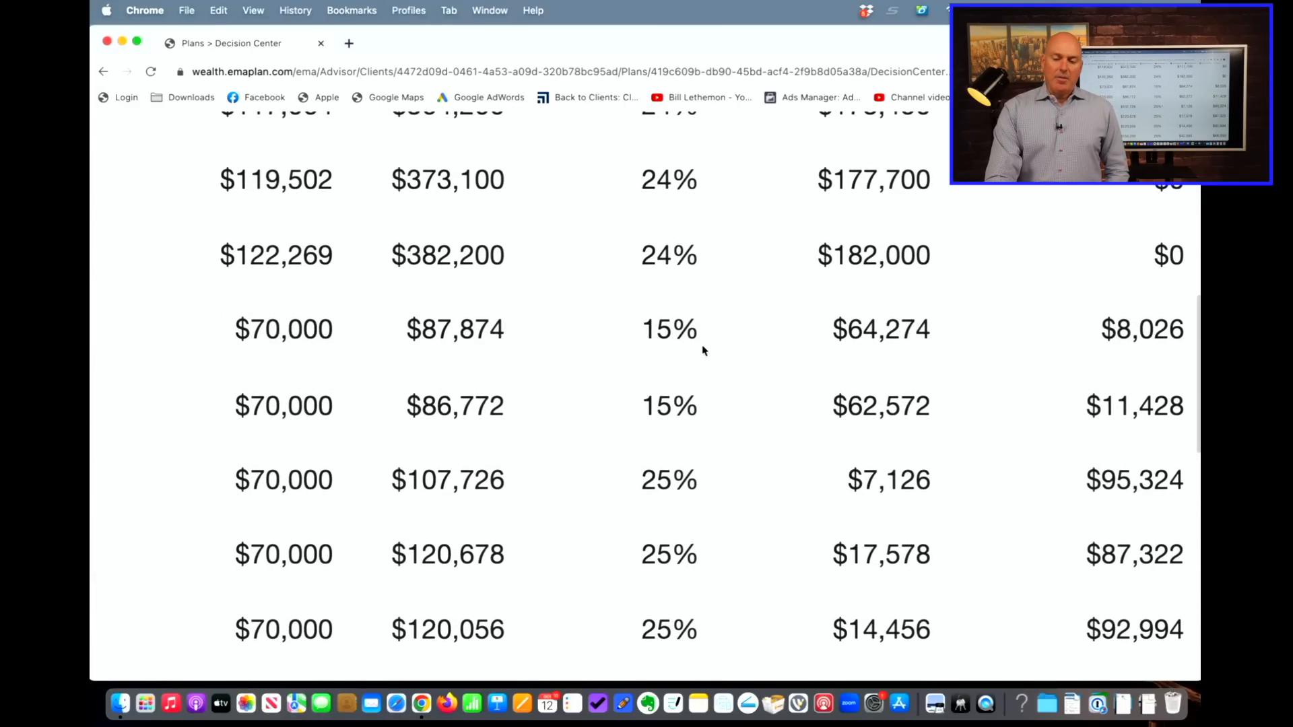
scroll(705, 417, down, 1)
scroll(705, 416, down, 3)
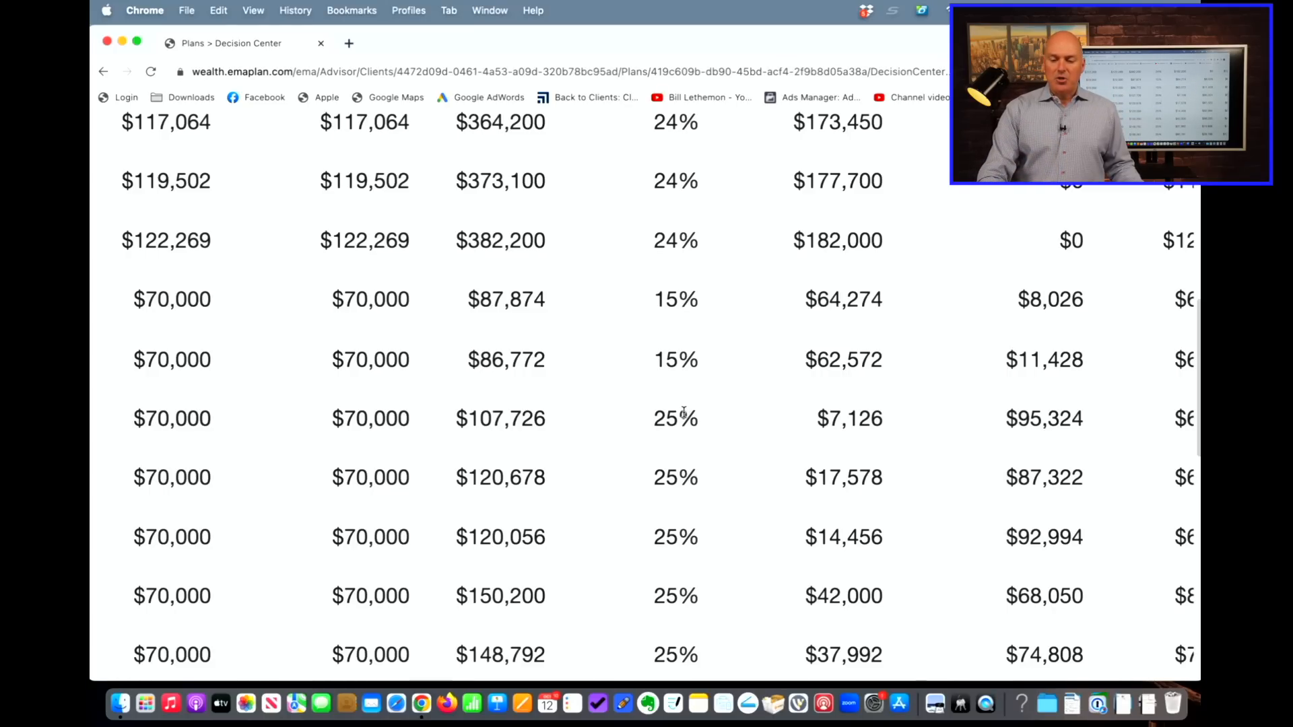
scroll(684, 412, down, 2)
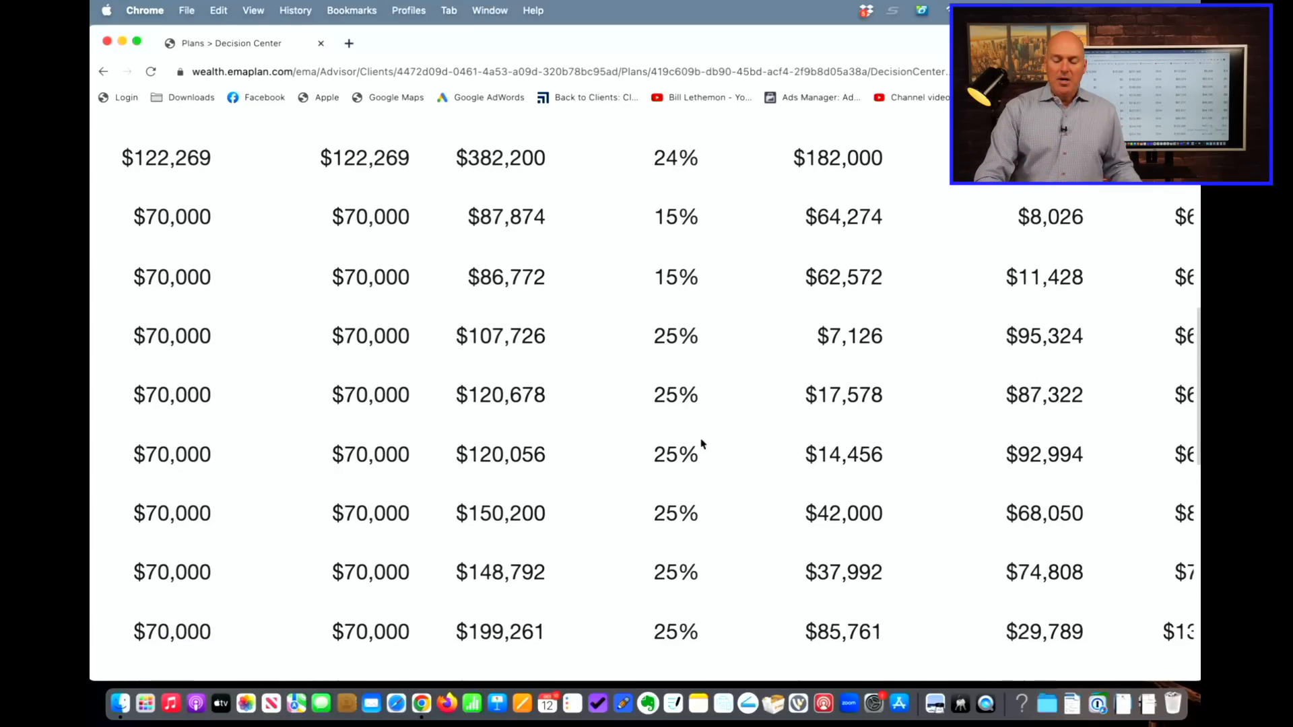
scroll(702, 442, down, 4)
scroll(701, 452, down, 10)
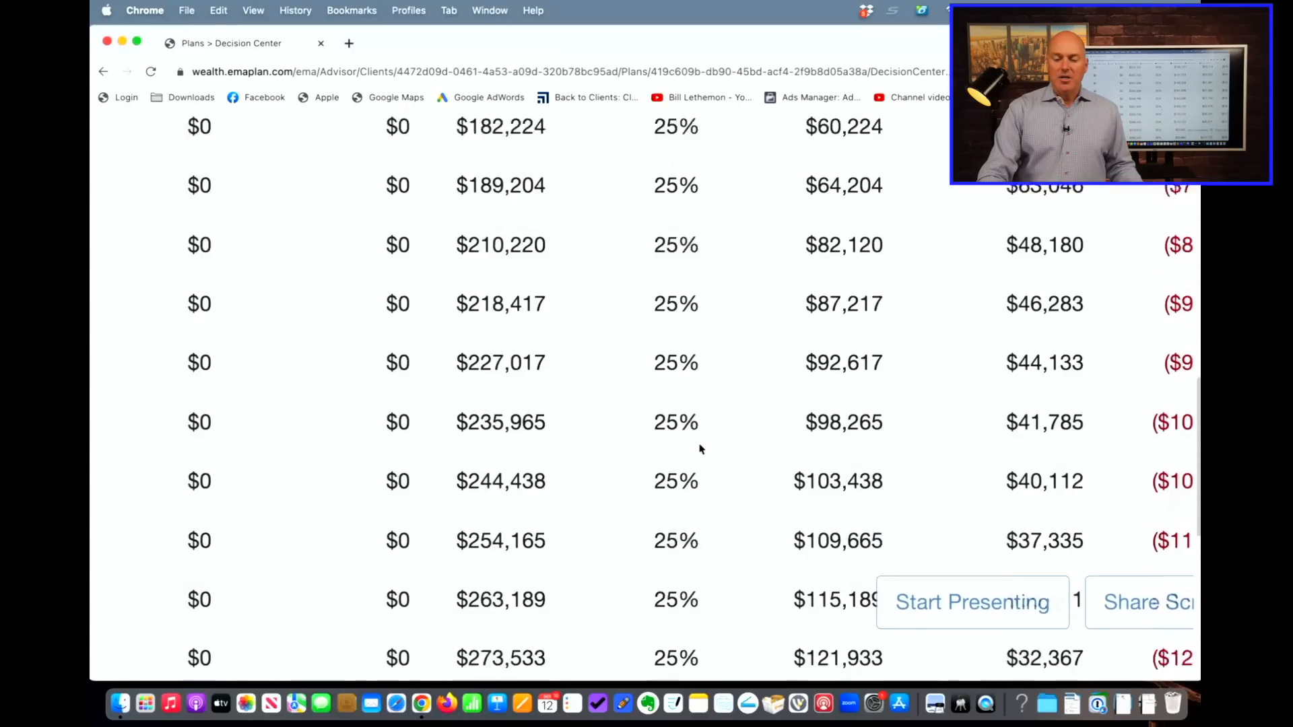
scroll(700, 448, down, 12)
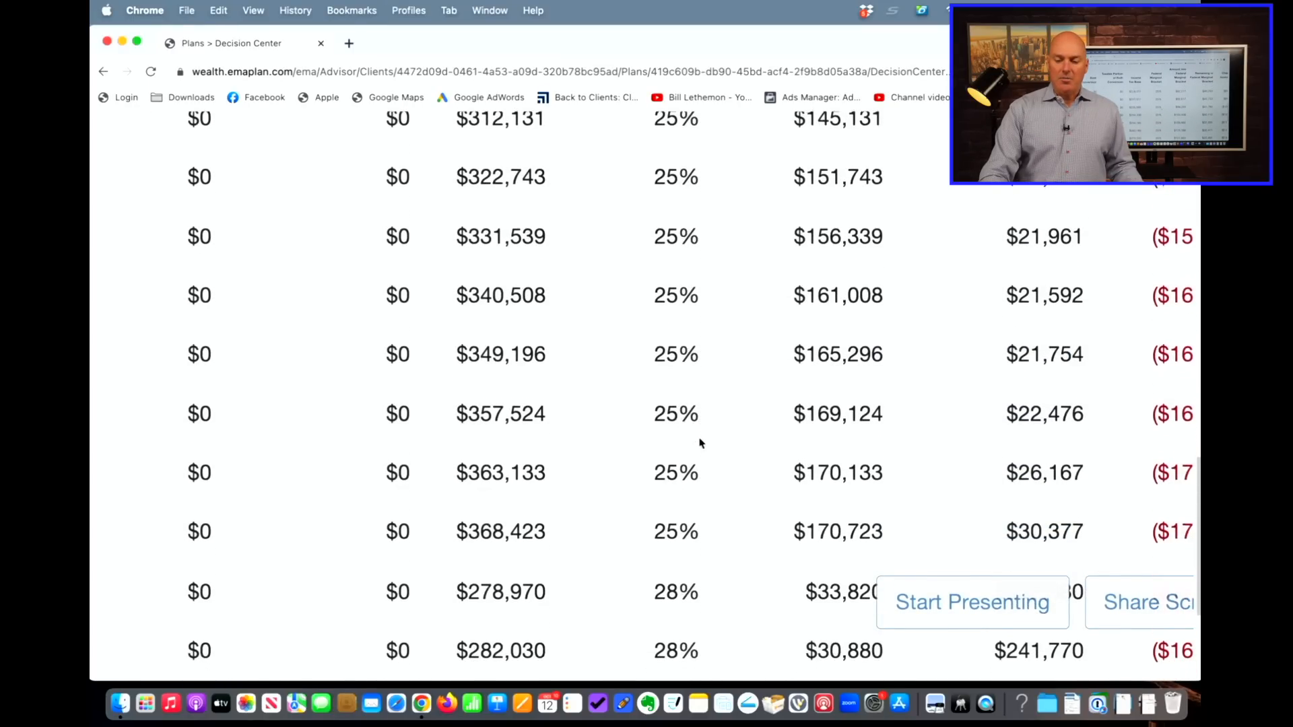
scroll(701, 443, up, 1)
scroll(699, 444, up, 20)
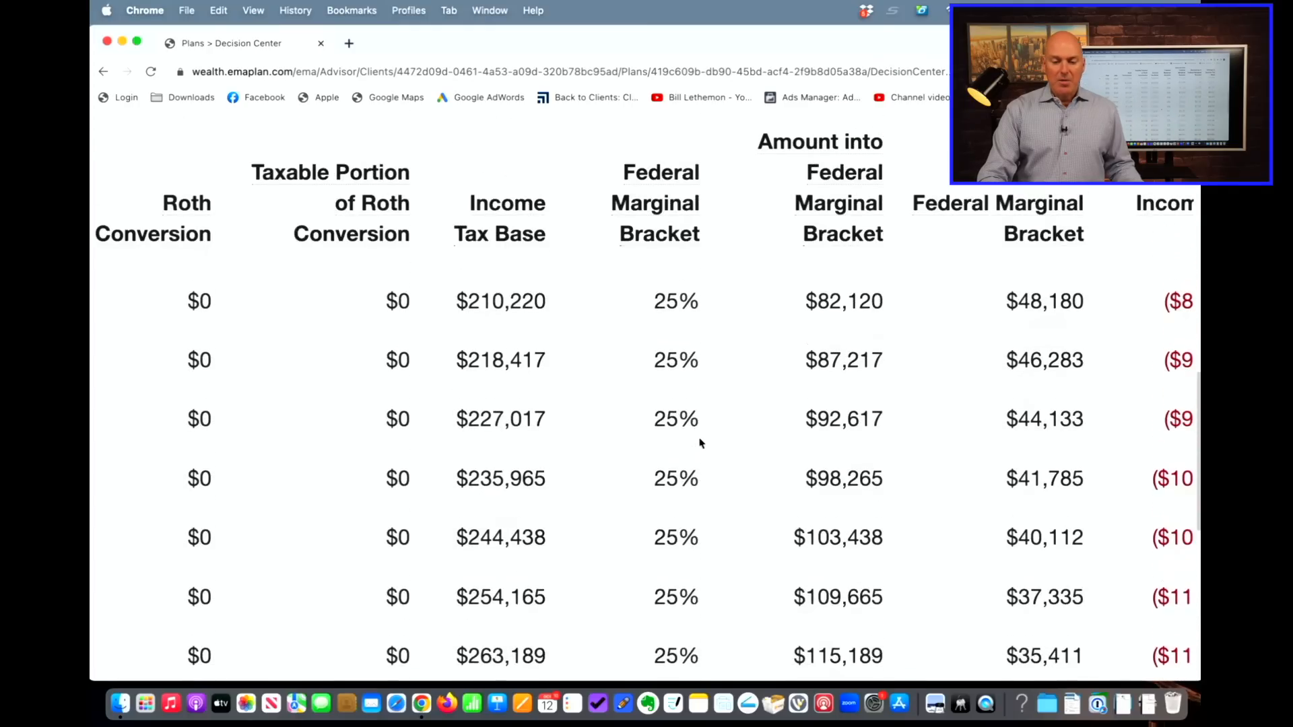
scroll(699, 444, down, 5)
scroll(699, 444, up, 15)
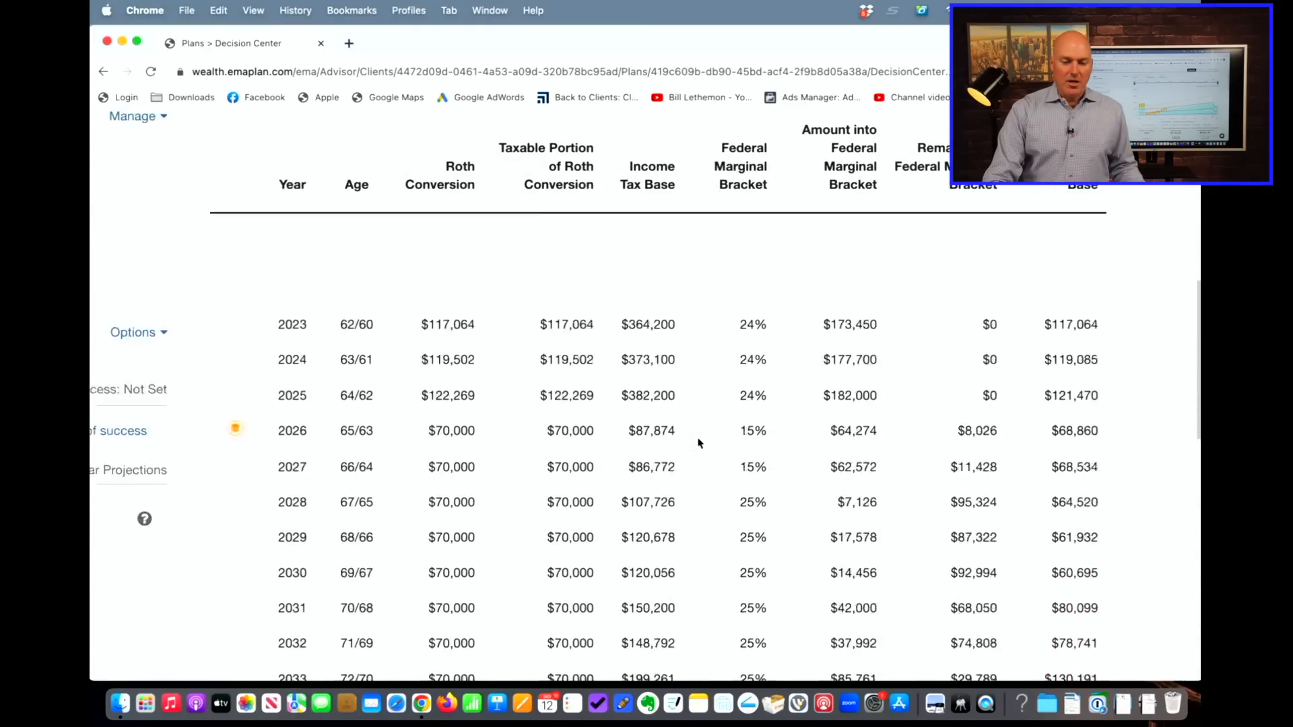
scroll(699, 444, up, 1)
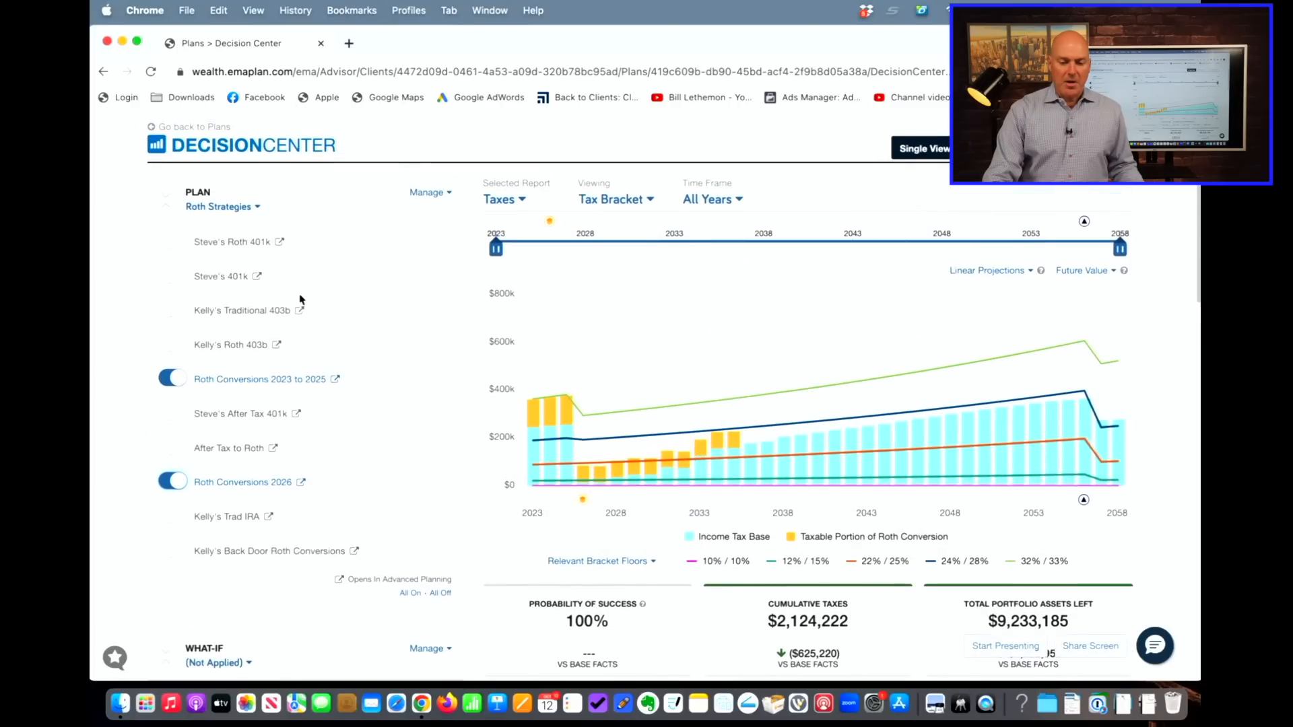
Step: Turn on the remaining techniques: Roth and traditional 401k and 403b, After Tax 401k, After Tax to Roth, Trad IRA and Back Door Roth Conversions
click(172, 242)
click(172, 276)
click(173, 310)
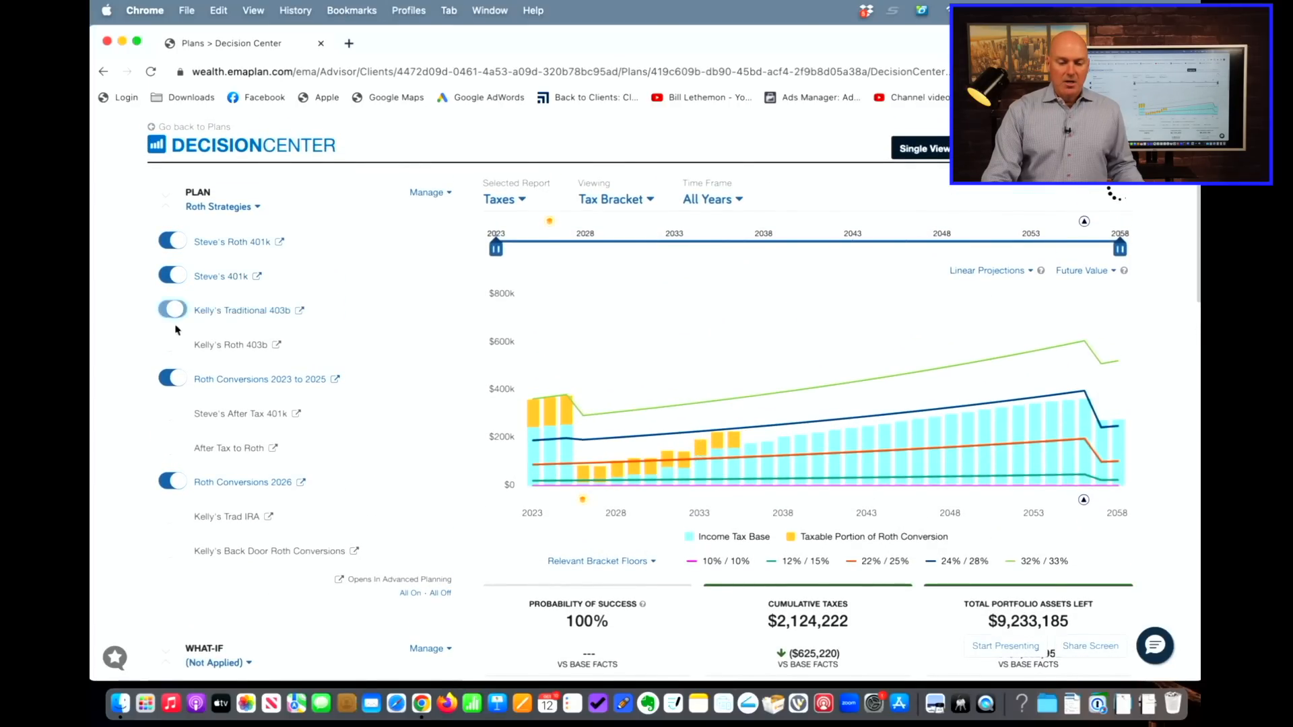
click(173, 345)
click(173, 413)
click(176, 450)
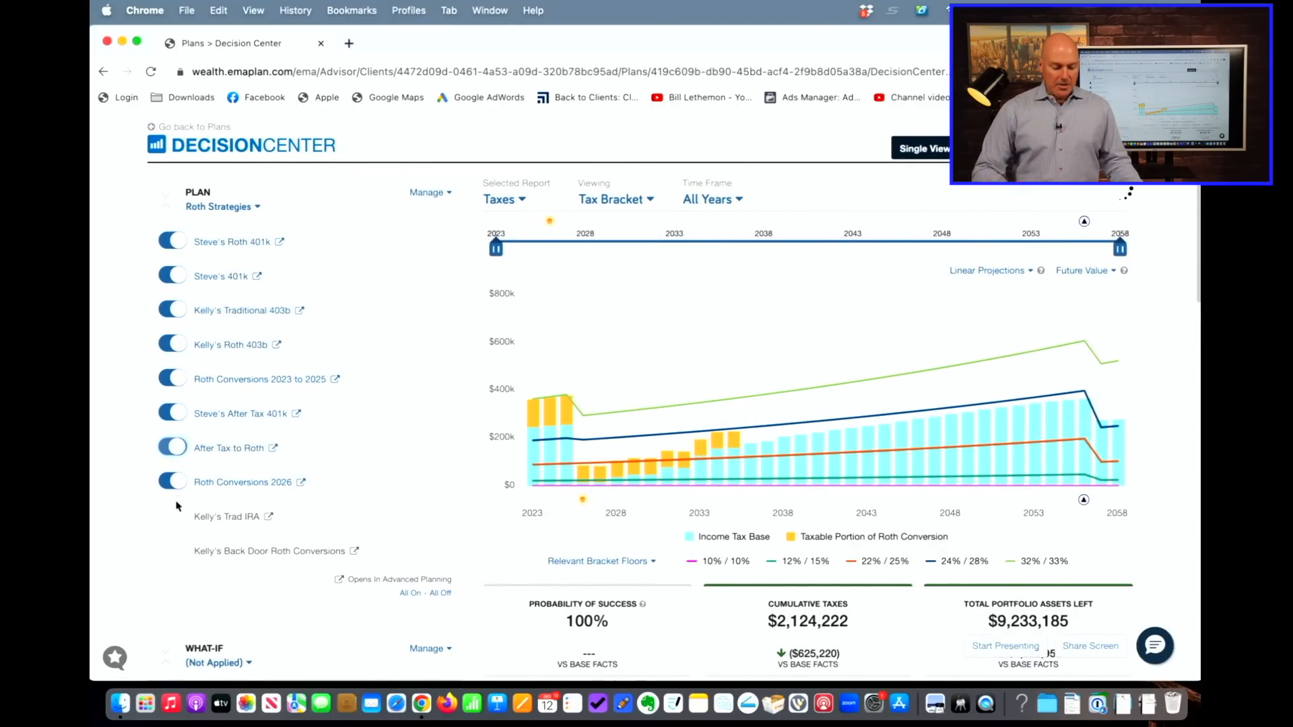
click(178, 516)
click(180, 552)
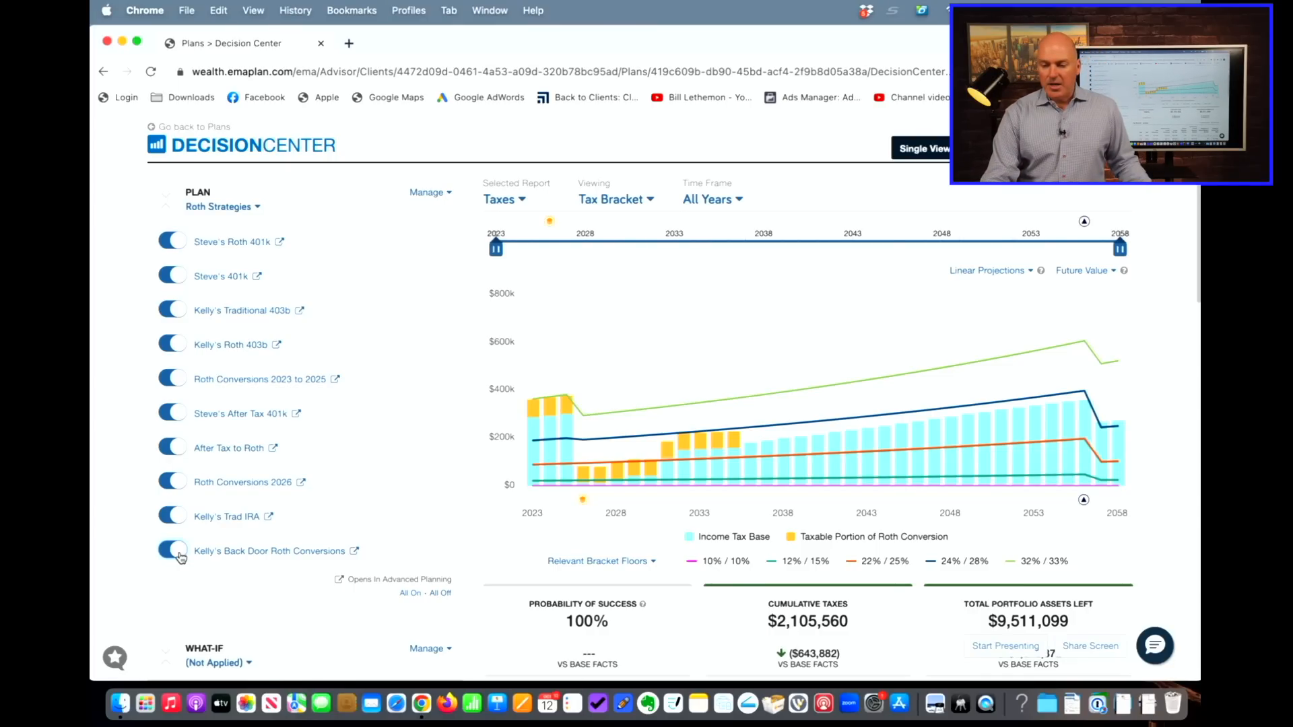
Step: Examine how cumulative taxes and total portfolio assets left compare with Base Facts when all Roth Strategies techniques are on
scroll(260, 560, down, 5)
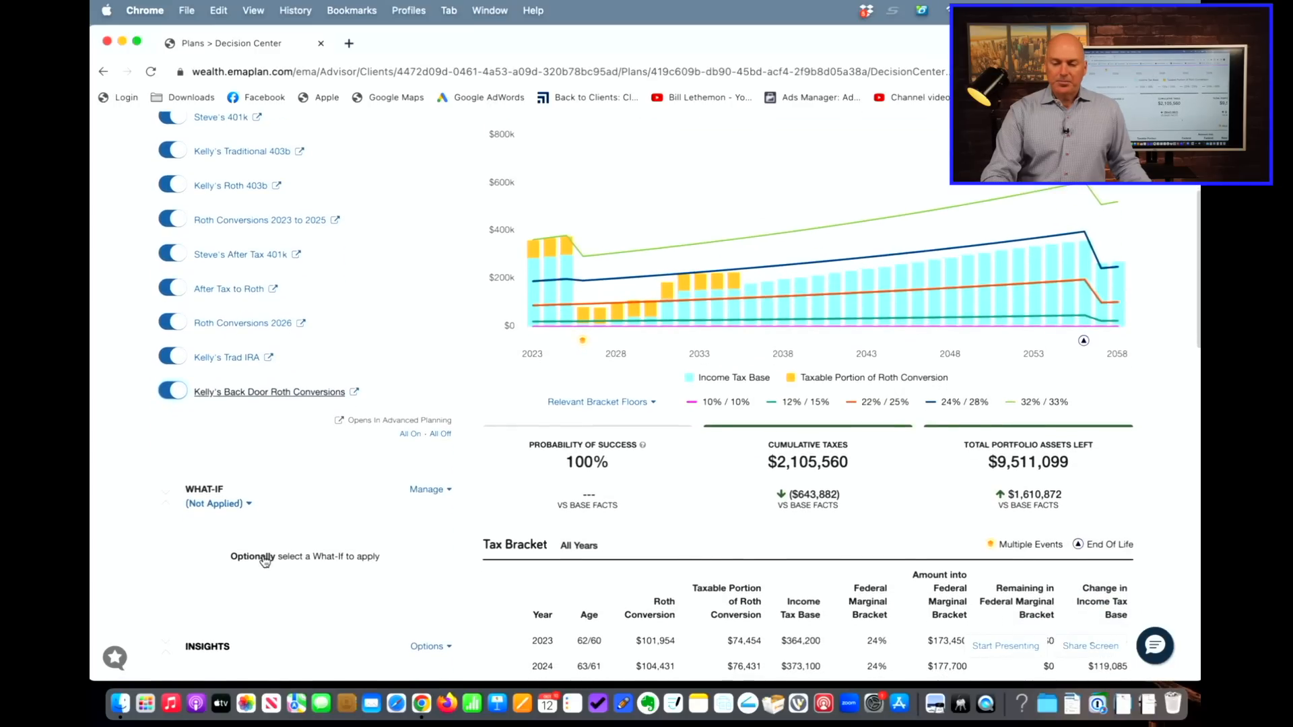
scroll(856, 526, up, 5)
scroll(856, 526, right, 3)
scroll(857, 526, down, 2)
scroll(856, 526, right, 1)
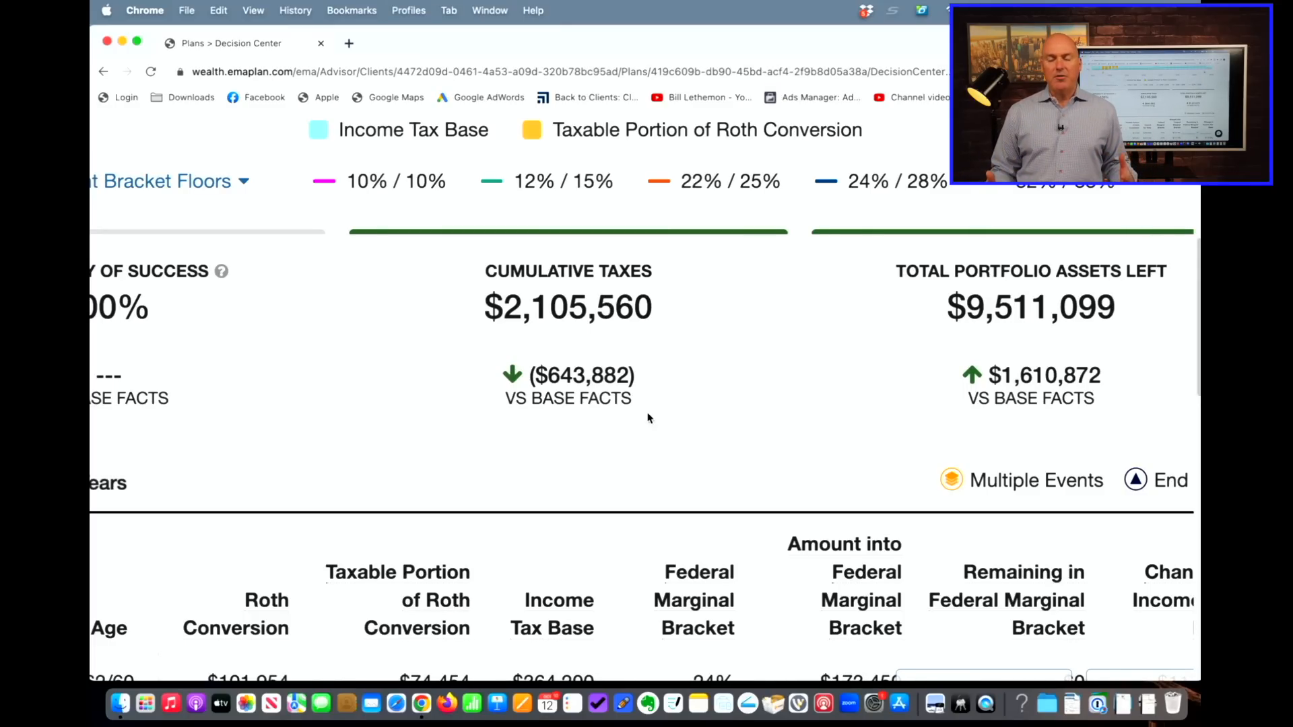
scroll(639, 418, down, 3)
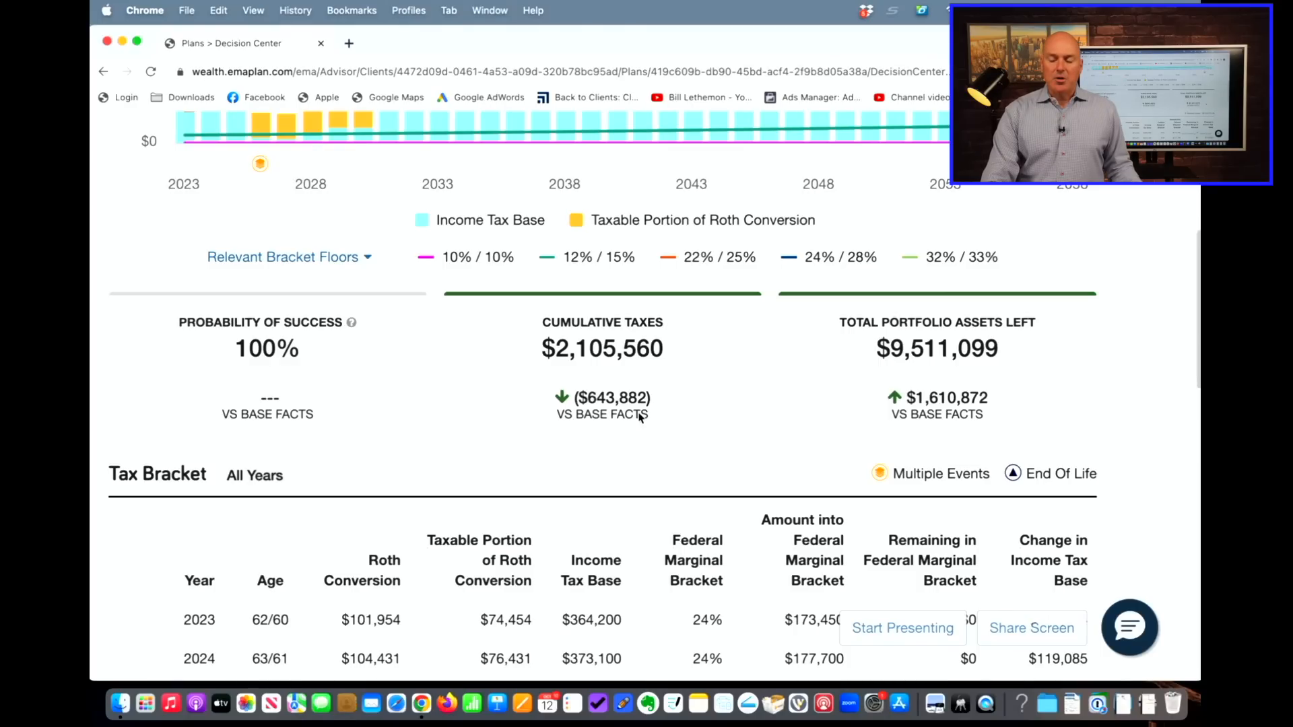
scroll(1035, 406, left, 1)
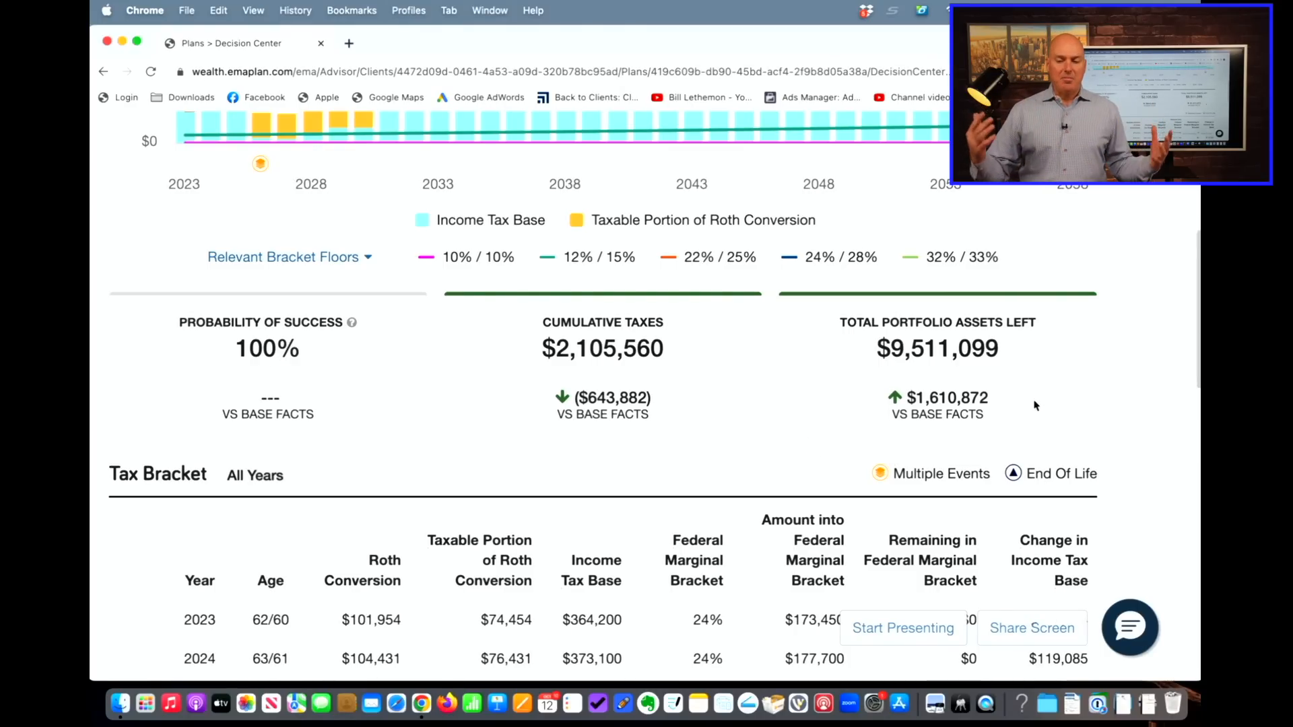
scroll(1036, 405, left, 1)
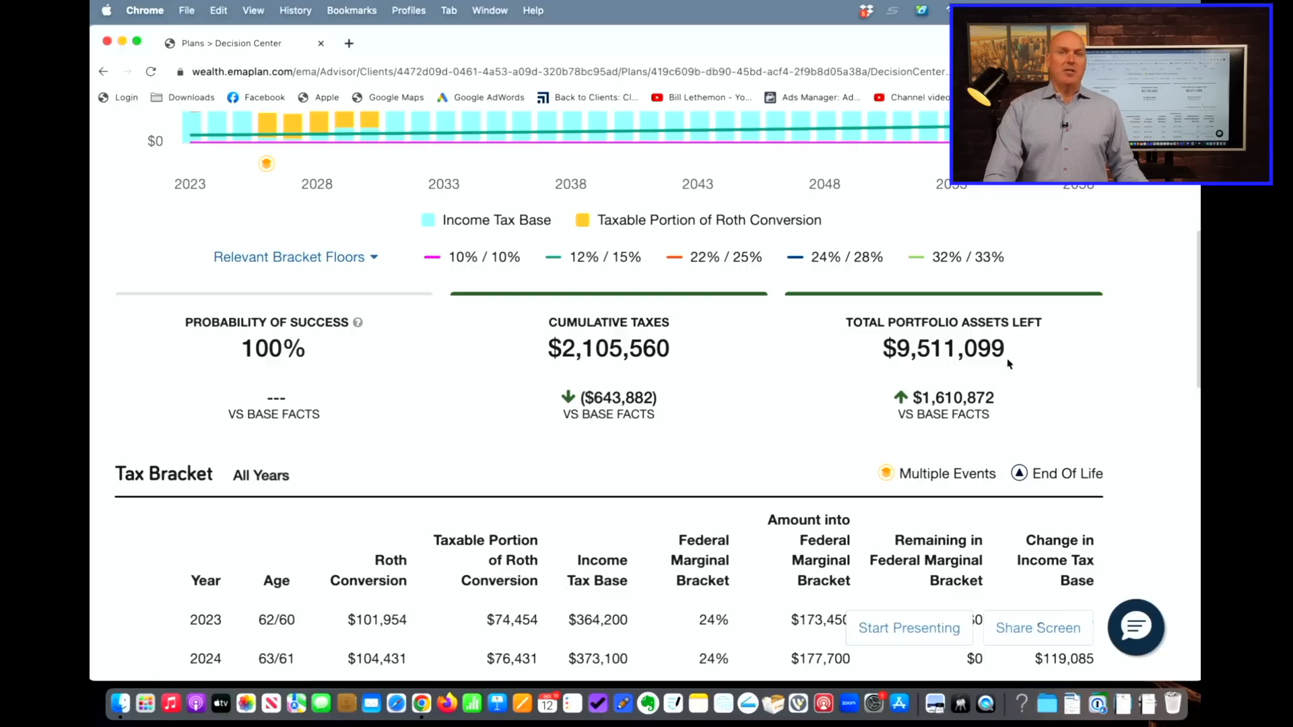
scroll(1007, 409, down, 1)
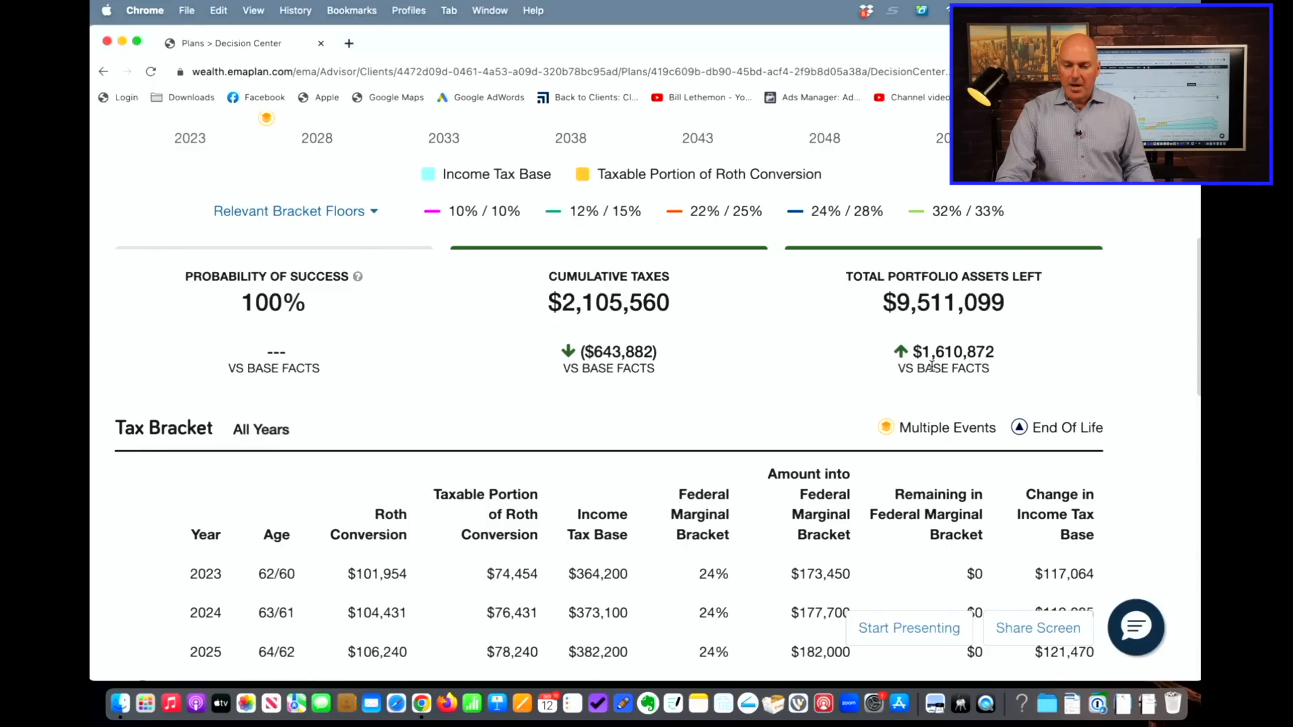
scroll(932, 366, up, 10)
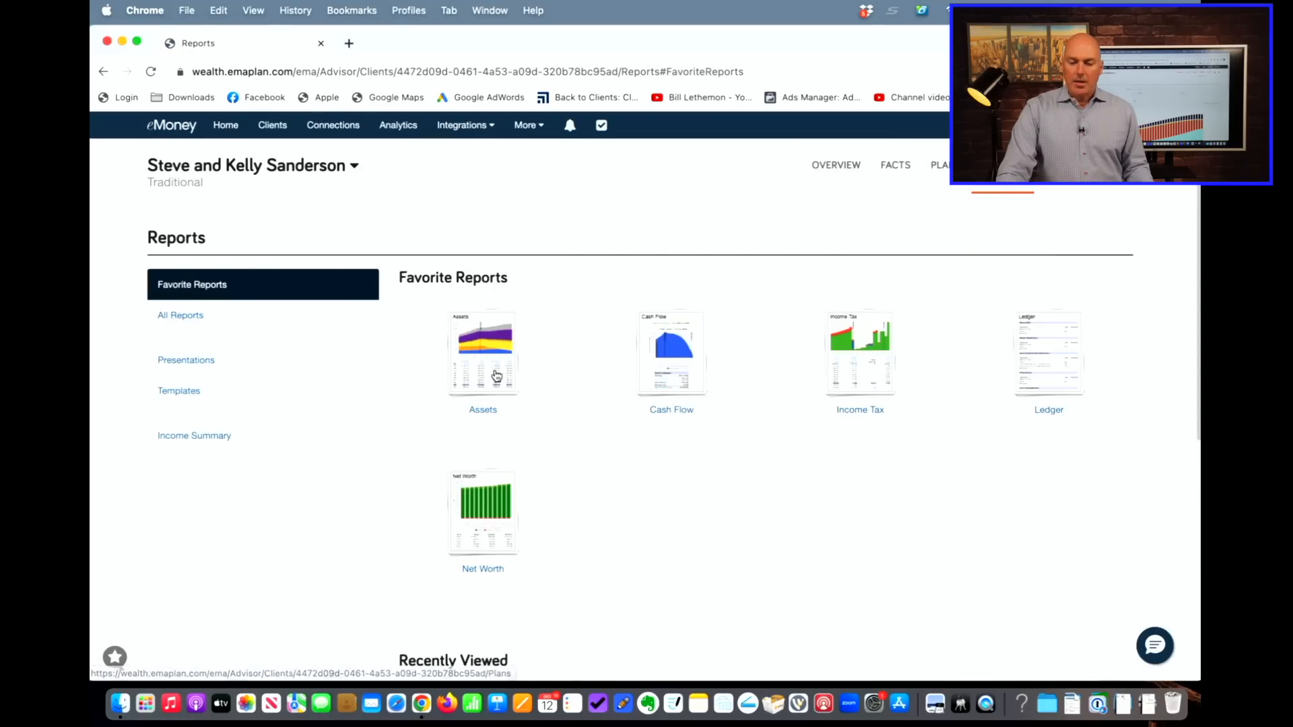
Step: Show the Assets report by Tax Type for all years, comparing Base Facts with Roth Strategies side by side
click(496, 376)
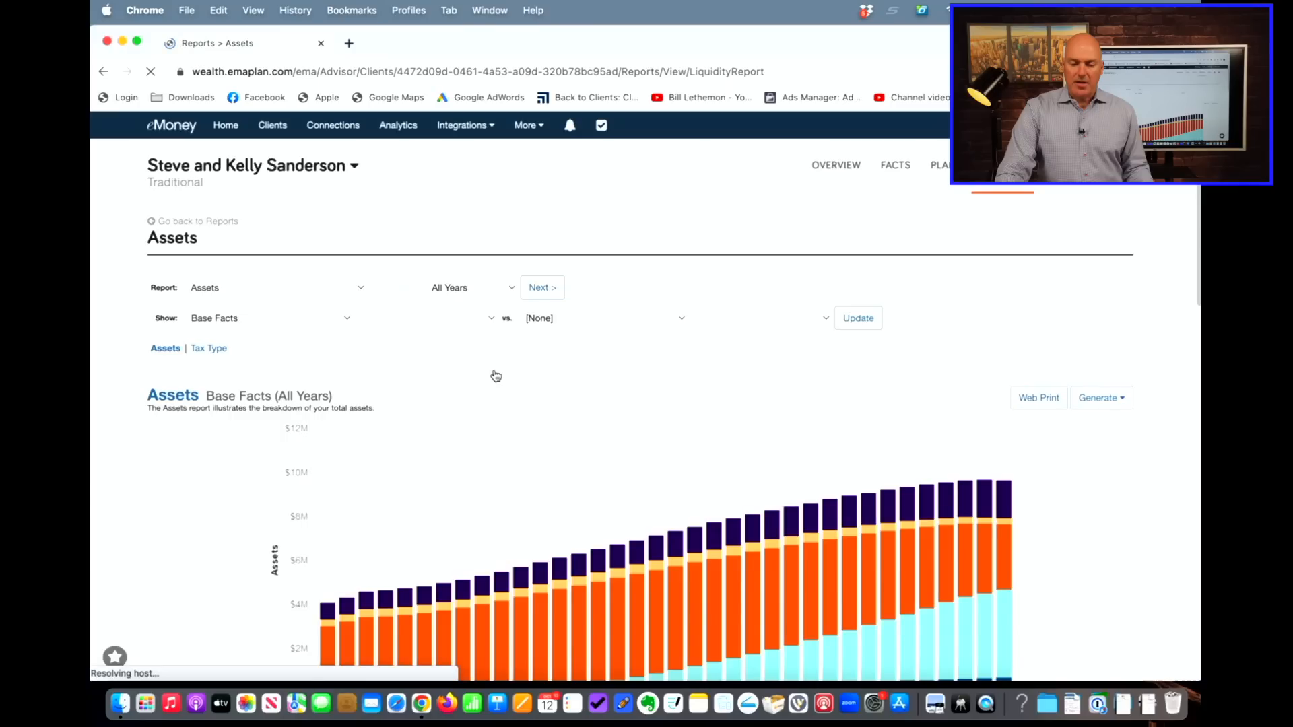
click(210, 349)
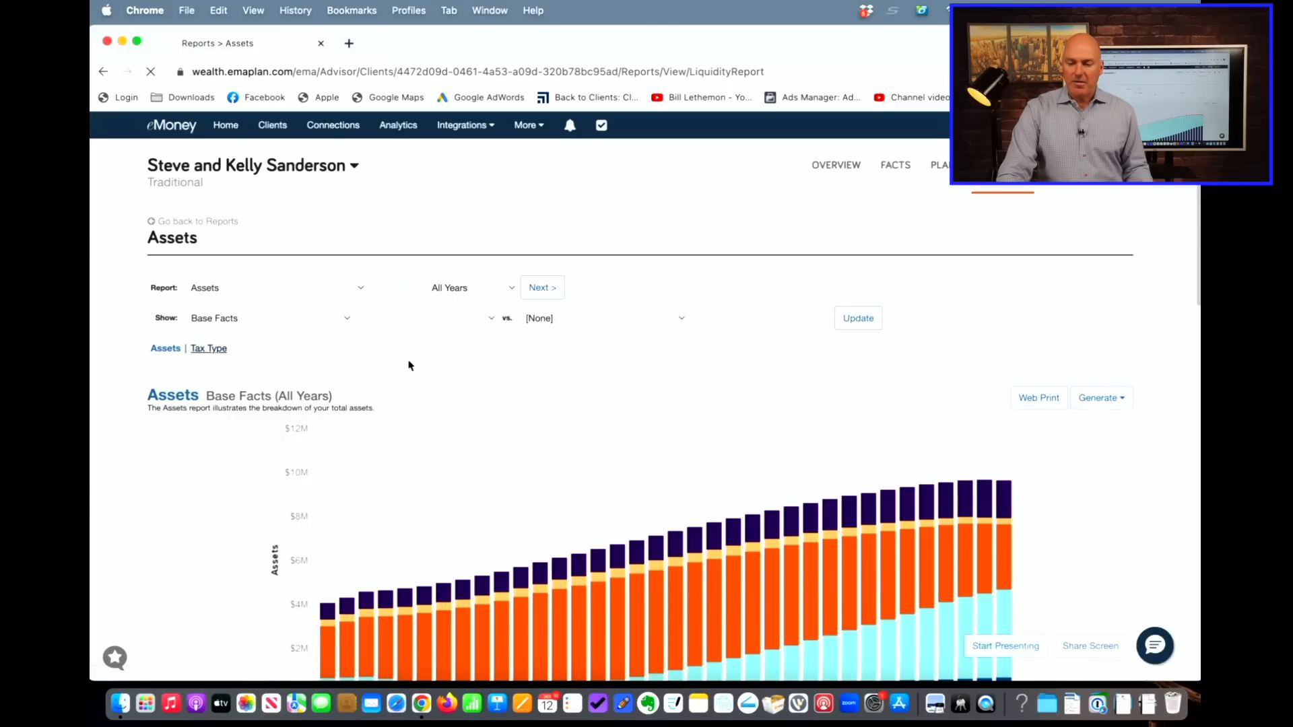
click(649, 323)
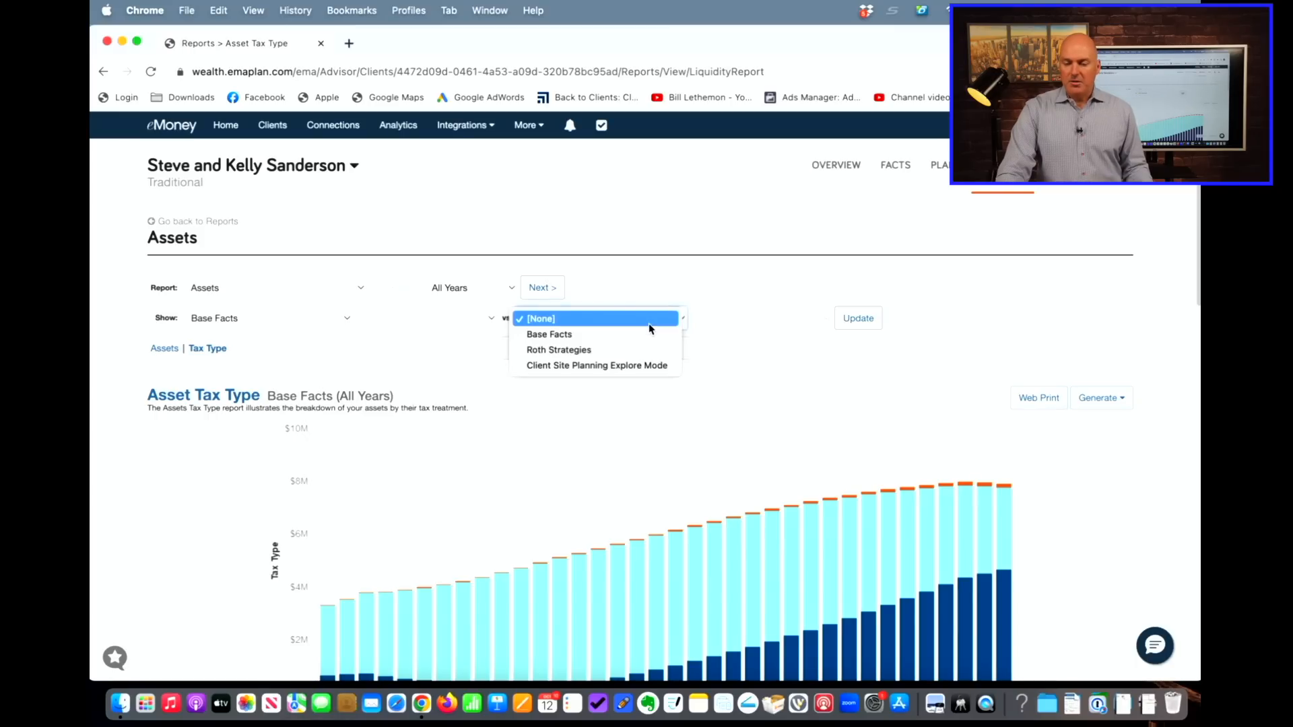
click(641, 349)
click(859, 322)
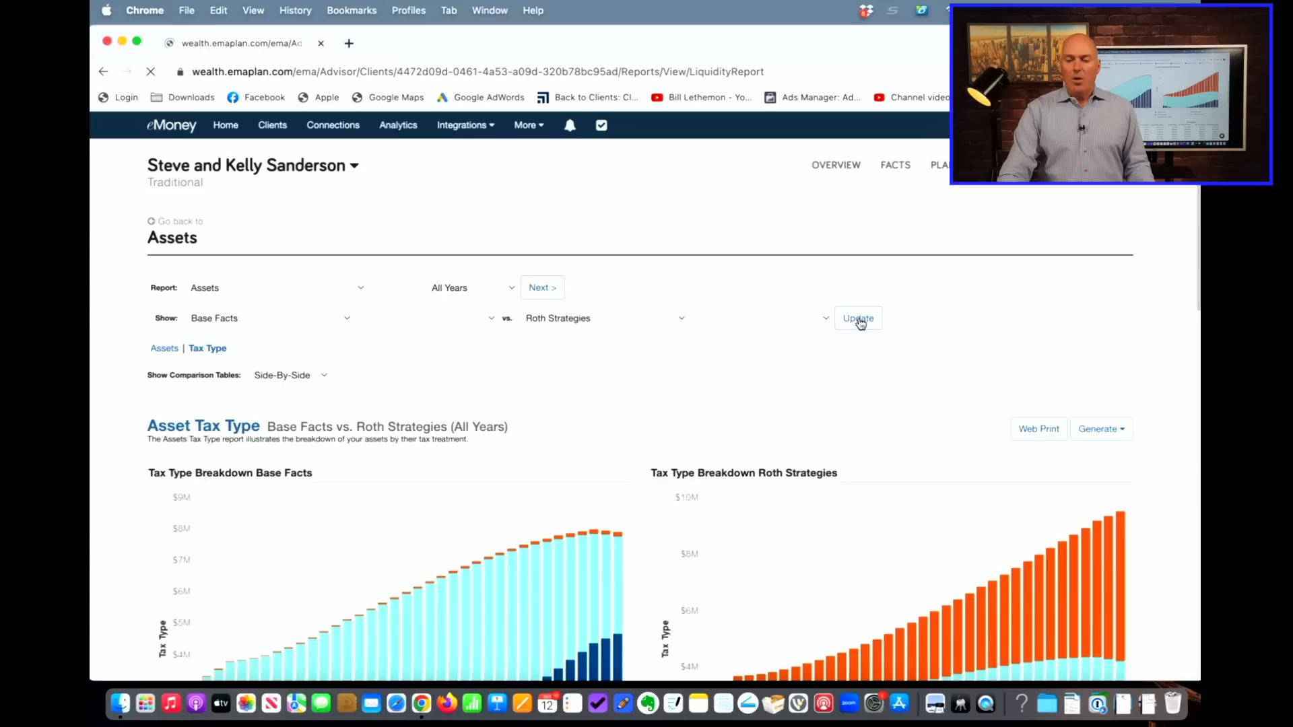
scroll(861, 324, down, 6)
scroll(860, 324, up, 2)
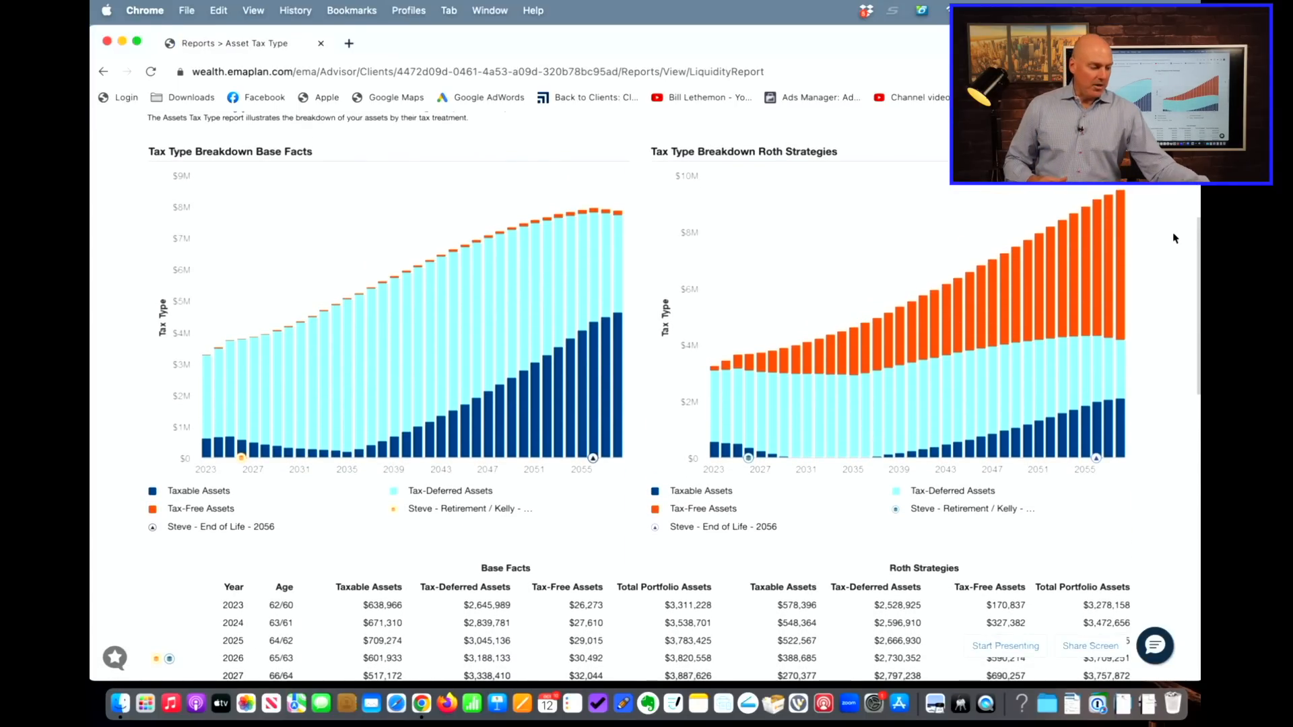
scroll(862, 330, up, 1)
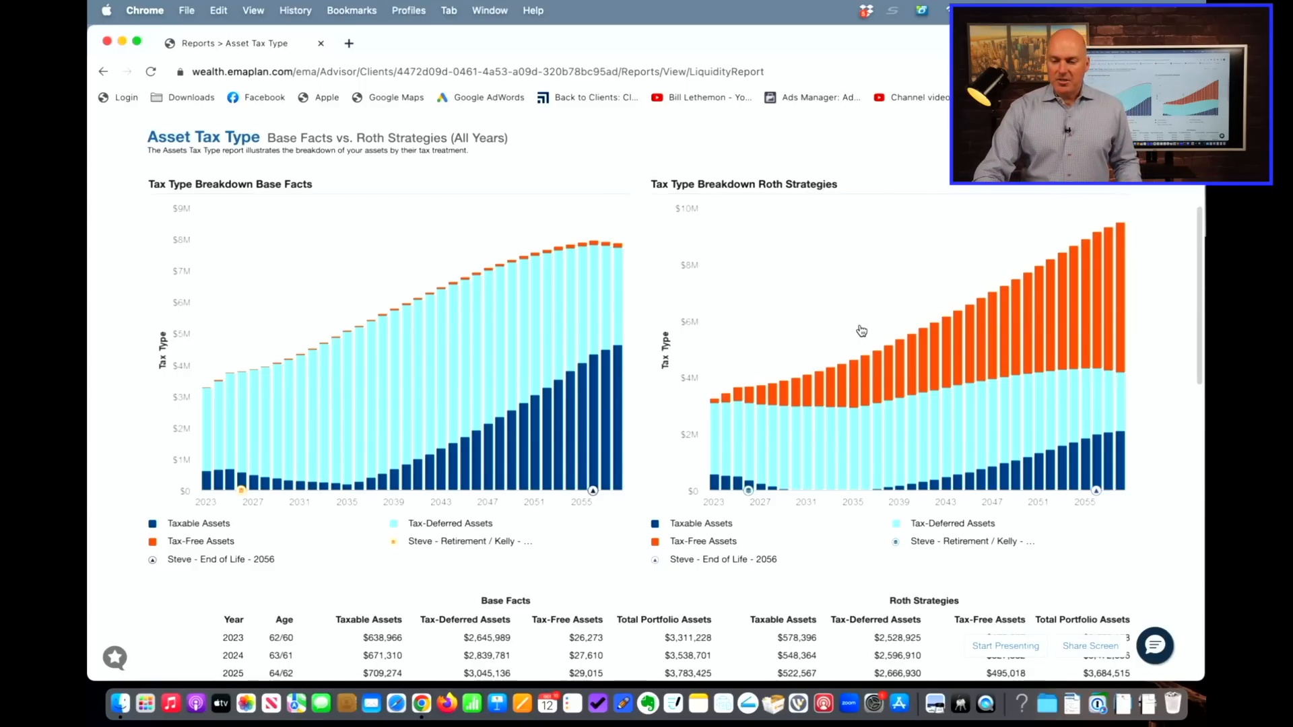
Step: Return to the clients' plans, open Decision Center and load the Roth Strategies plan
scroll(862, 331, up, 9)
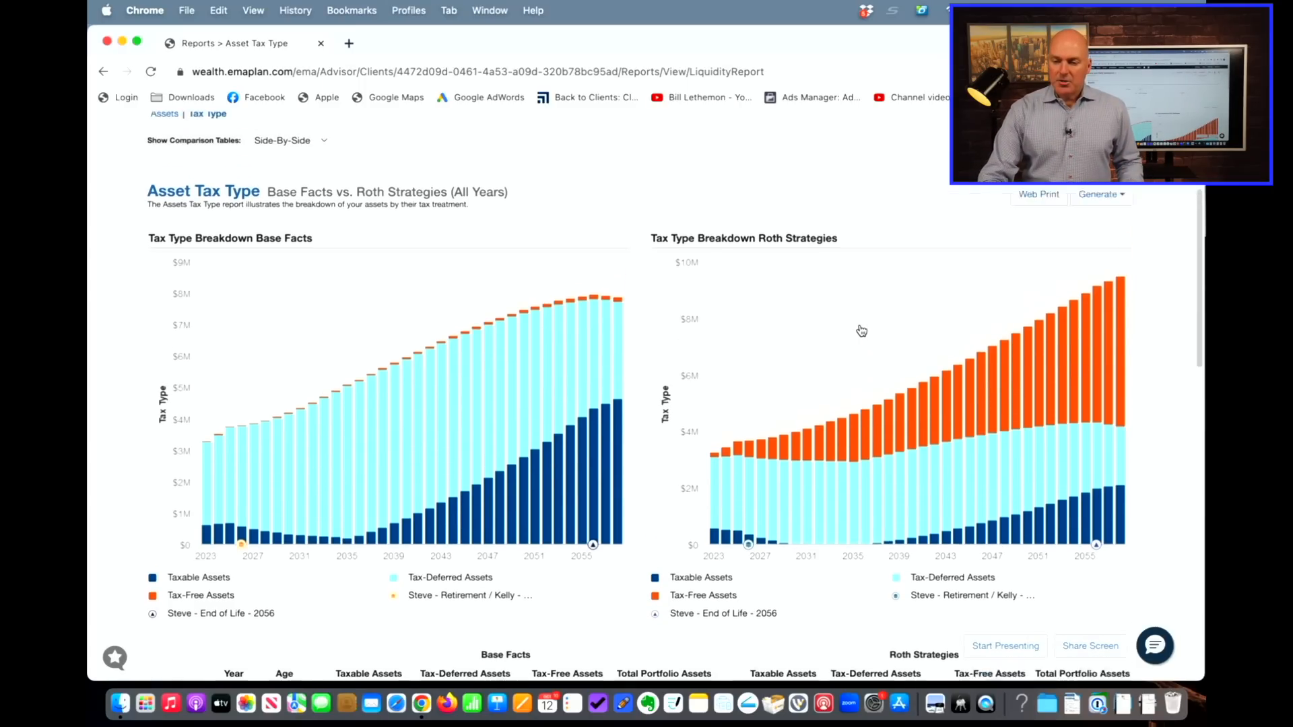
click(943, 166)
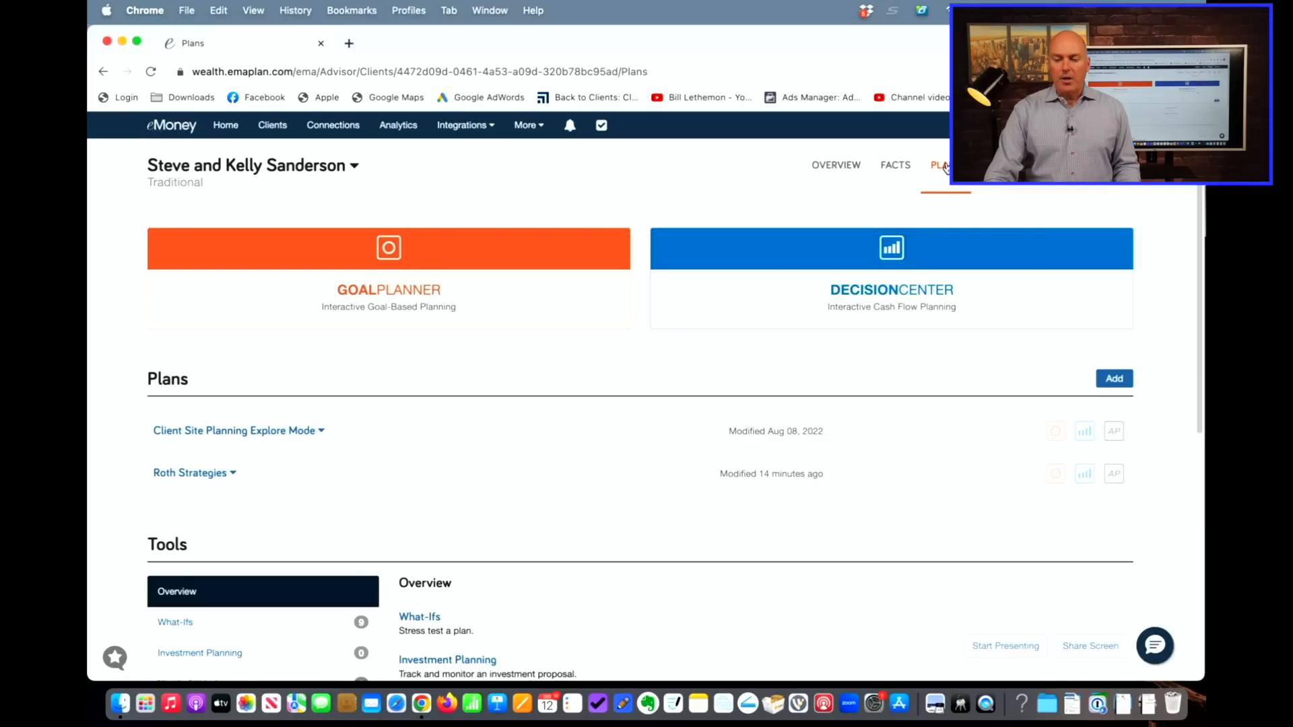
click(972, 320)
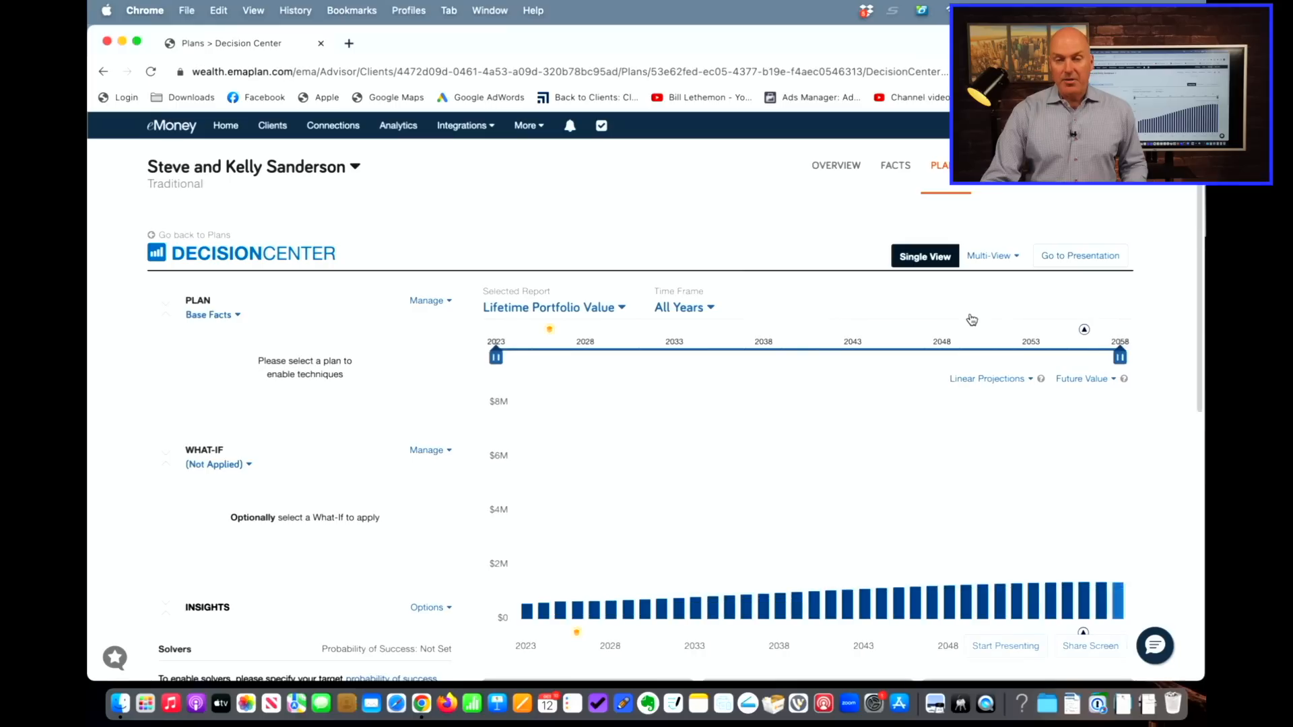
click(219, 317)
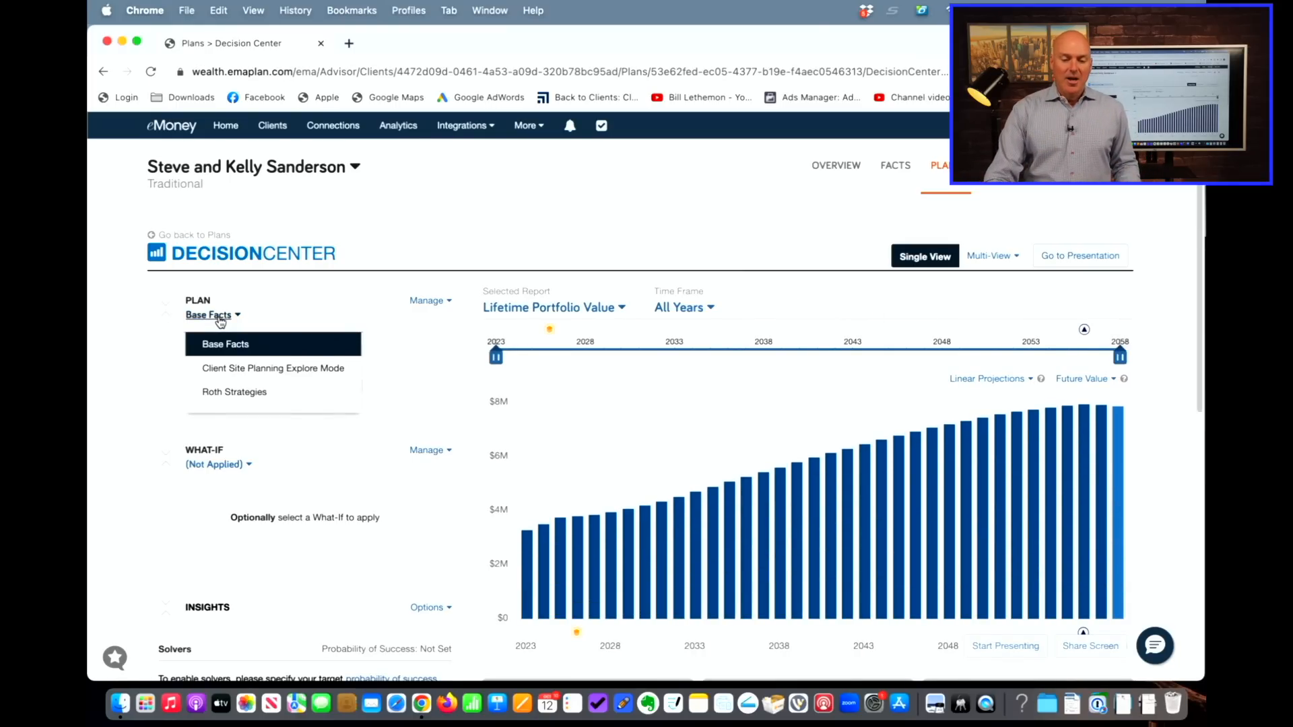
click(229, 393)
Step: Display the Taxes report in the Tax Bracket view for the Roth Strategies plan and review its chart and Base Facts comparison
click(559, 310)
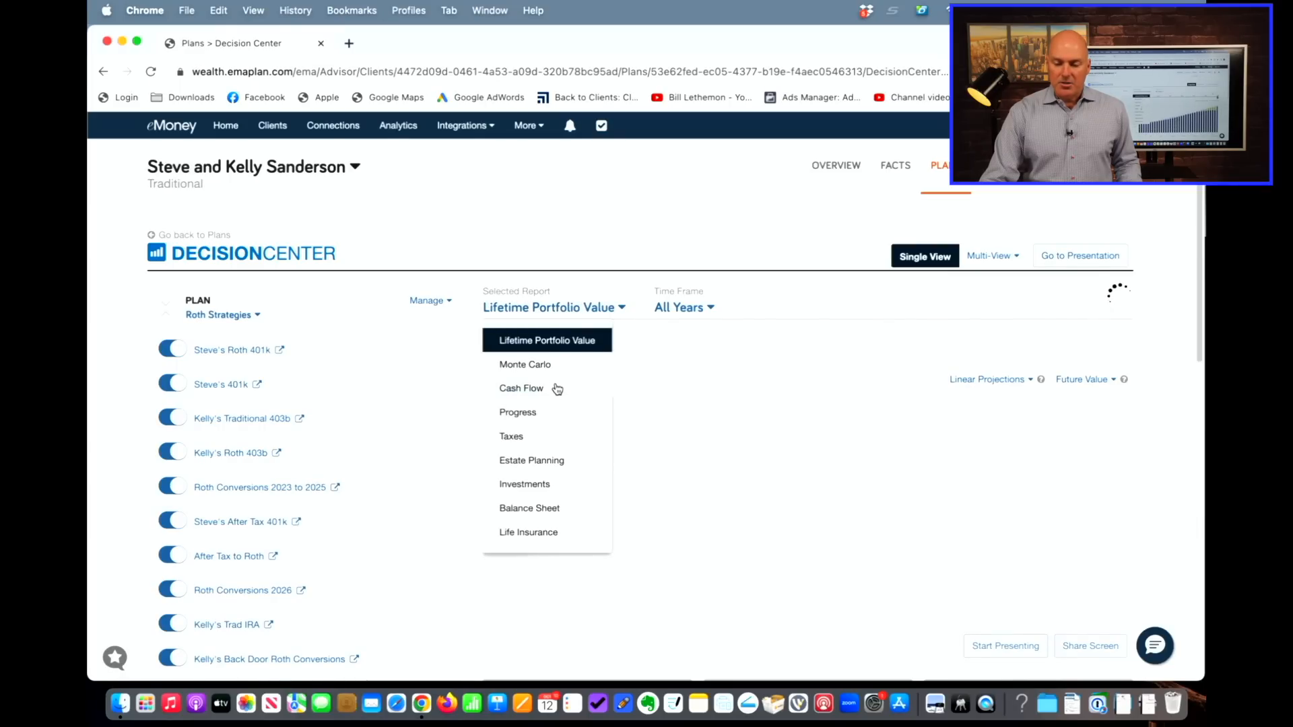
click(545, 437)
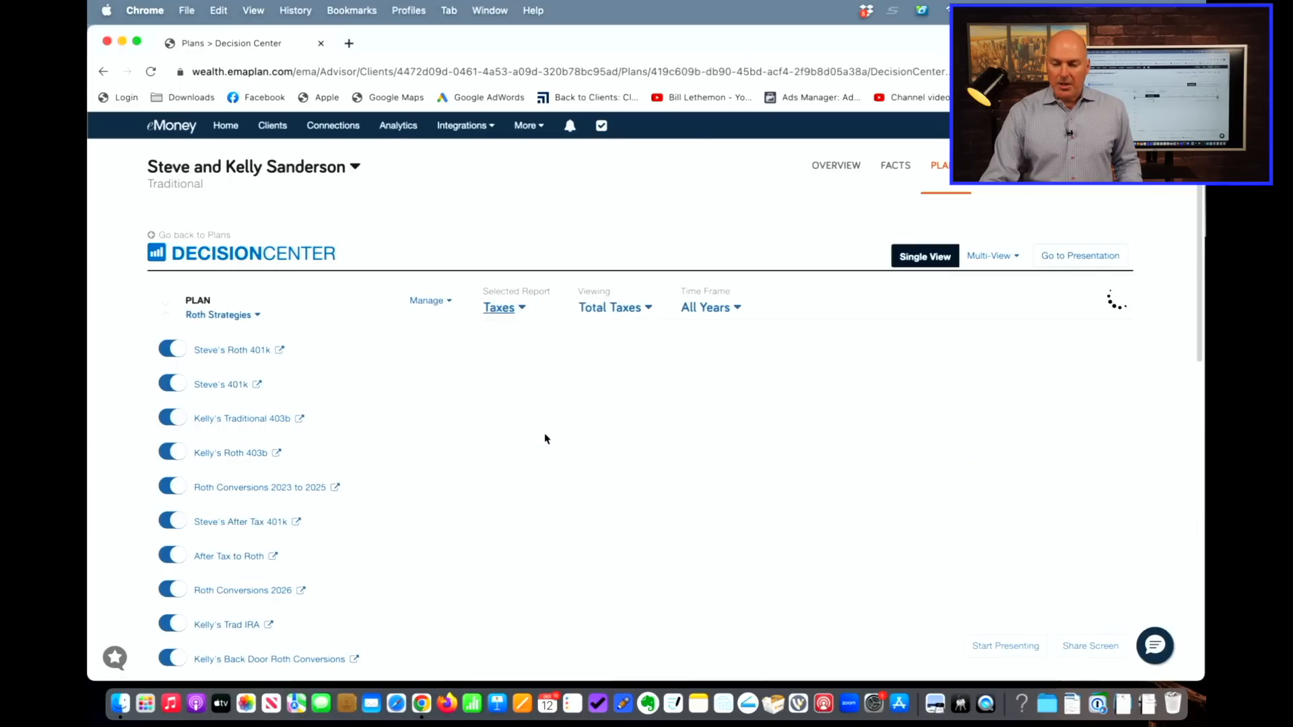
click(610, 307)
click(633, 368)
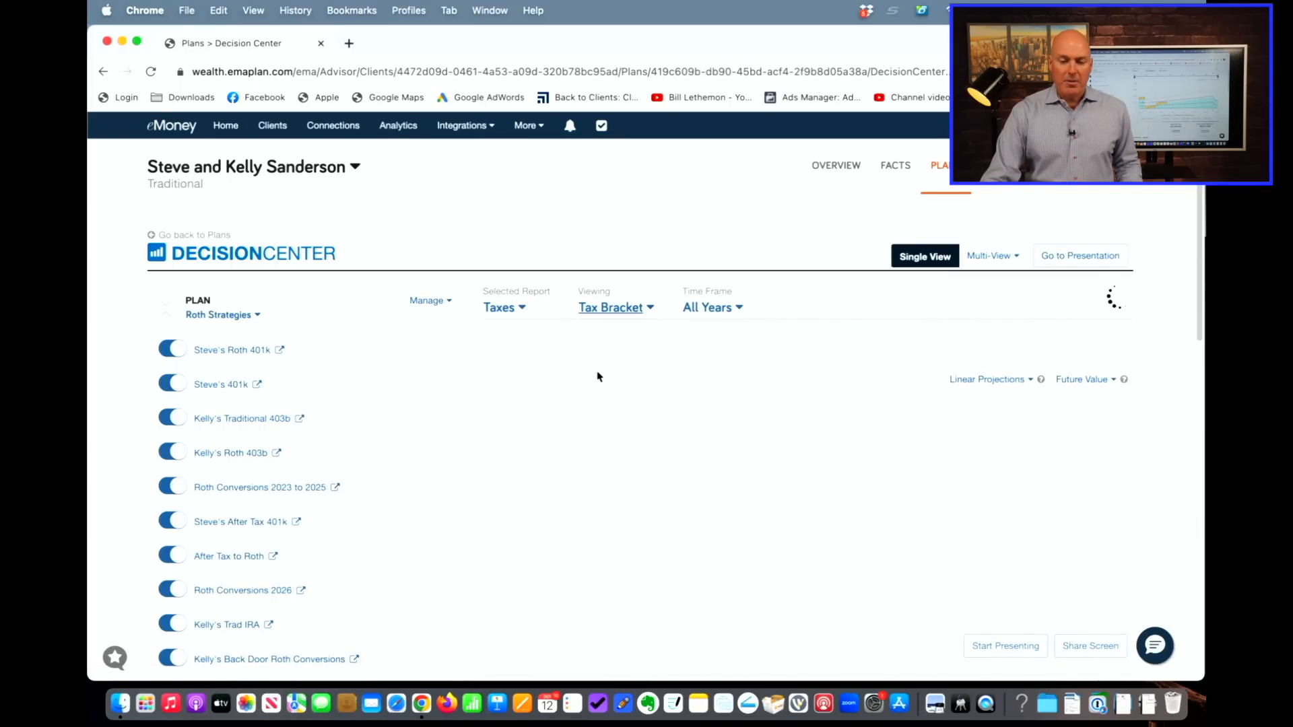
scroll(556, 390, down, 5)
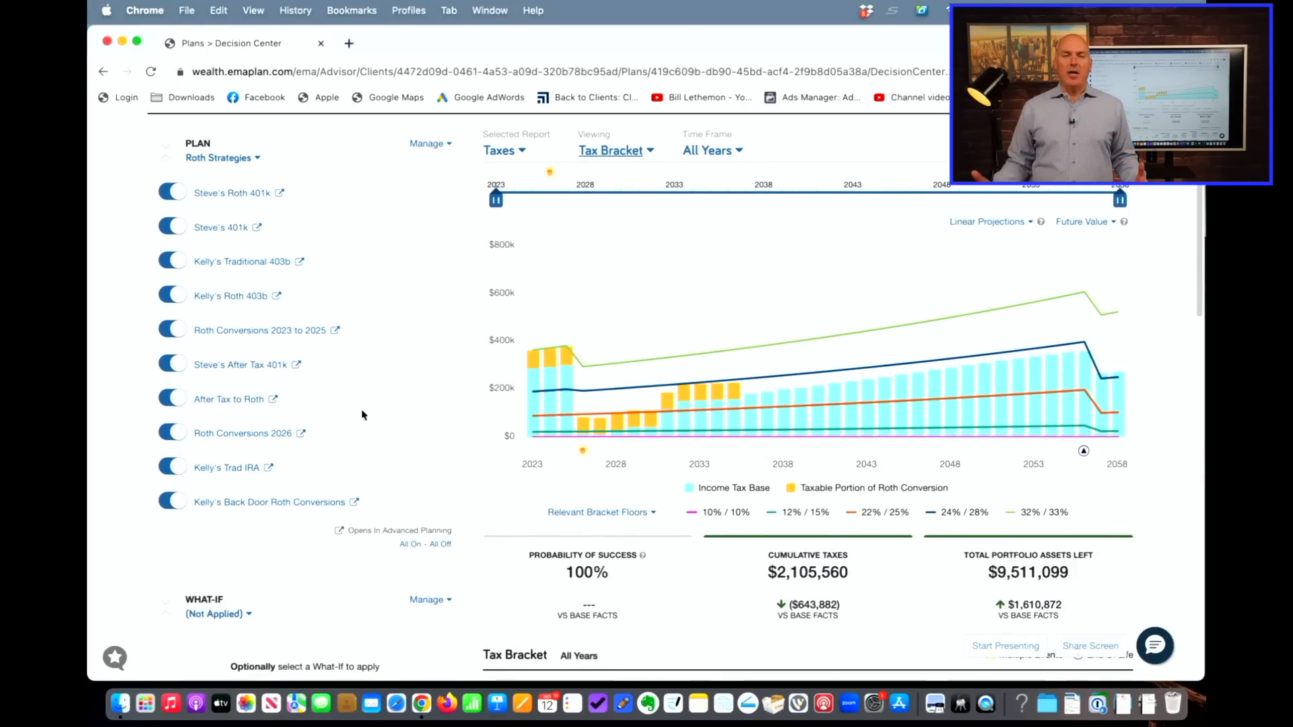
scroll(361, 415, down, 2)
scroll(362, 415, down, 2)
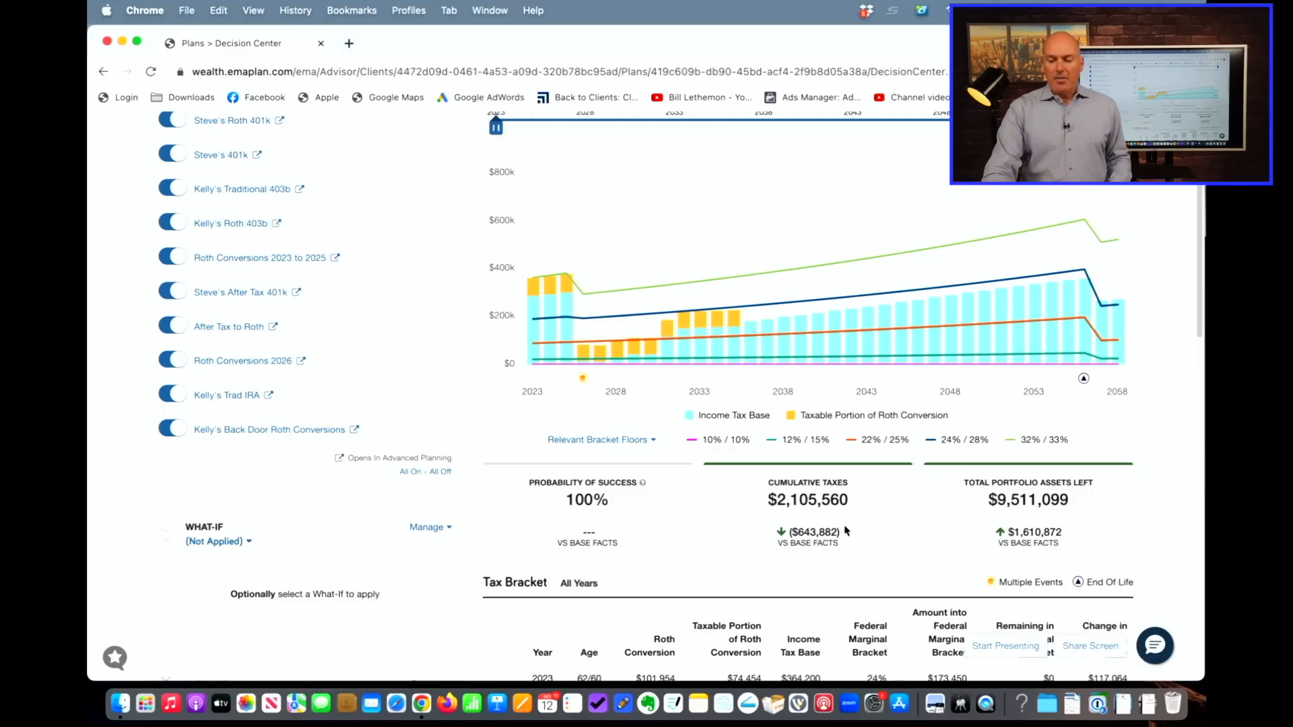
Step: Examine the cumulative taxes and total portfolio assets left against Base Facts below the Tax Bracket chart
scroll(845, 529, down, 3)
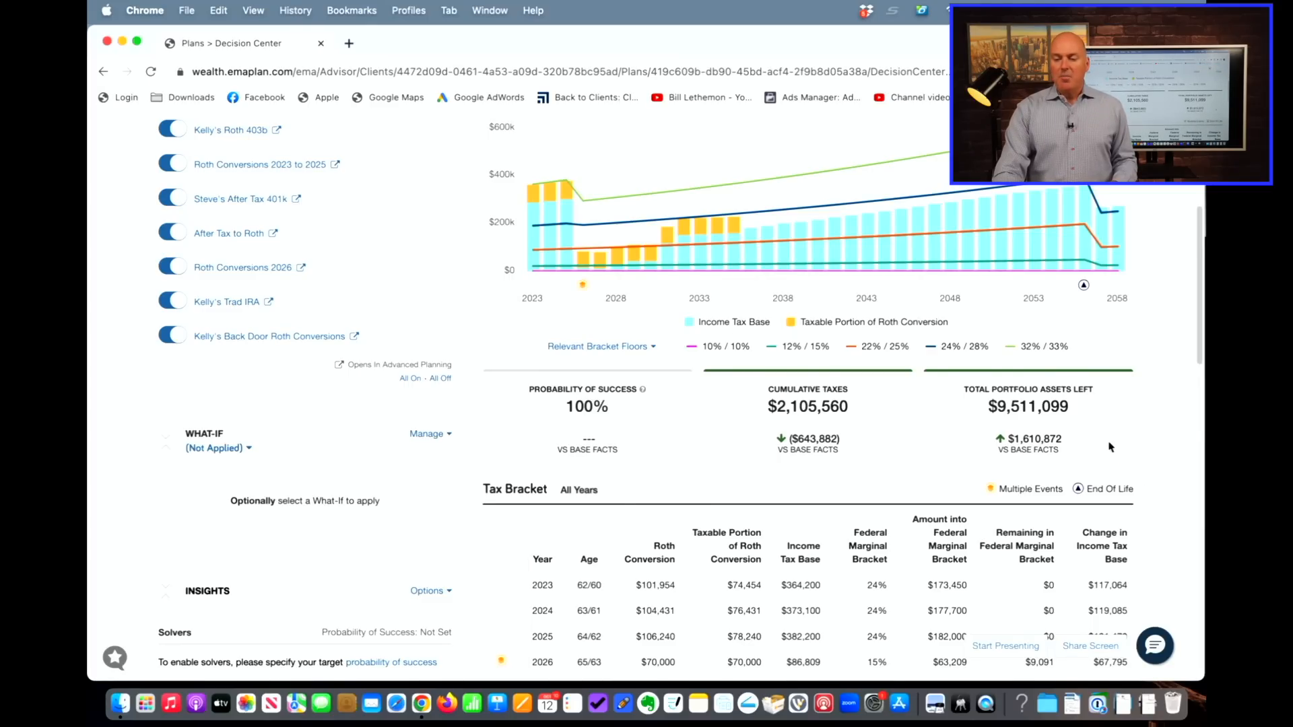
scroll(1111, 447, up, 5)
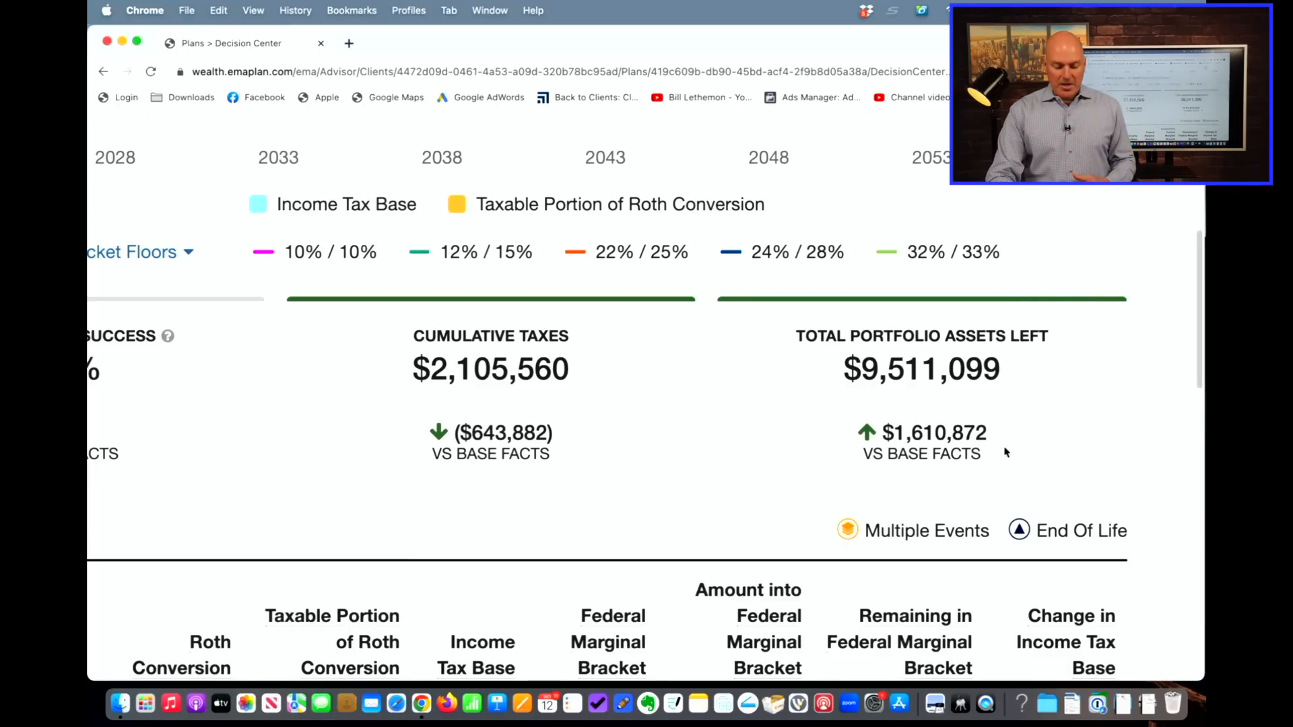
scroll(1004, 452, down, 5)
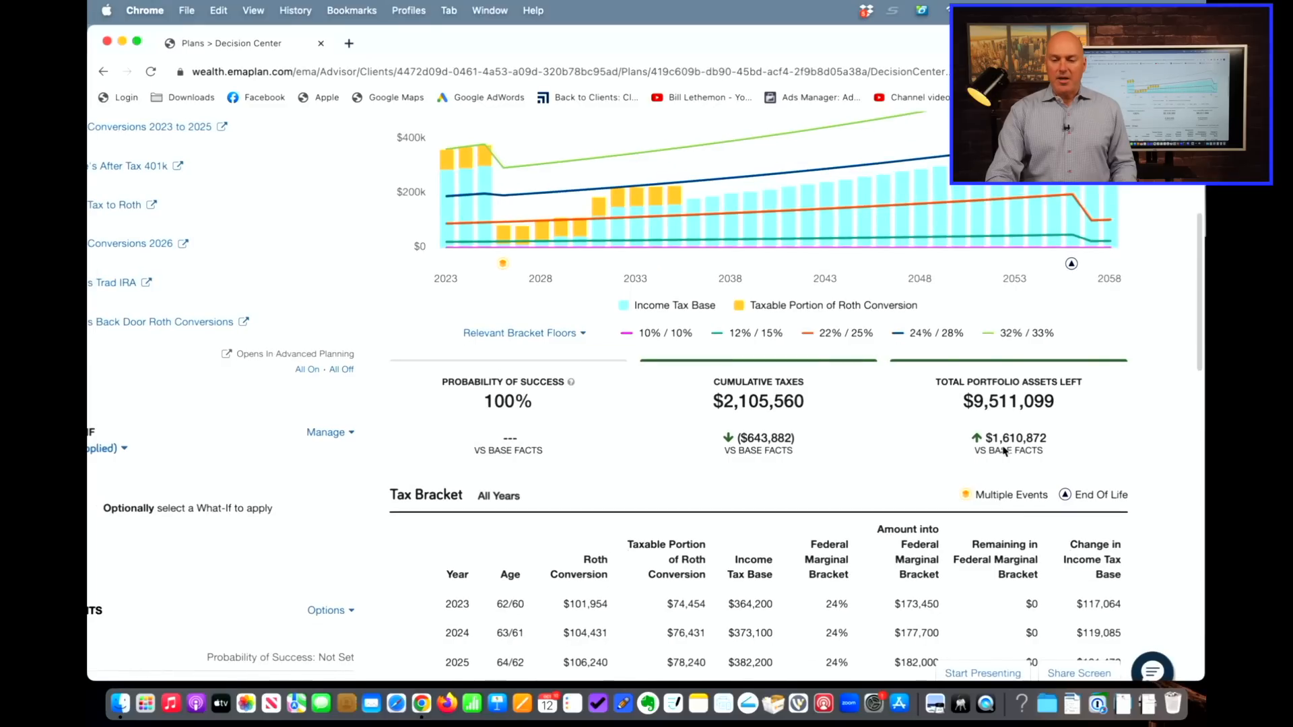
scroll(1005, 452, down, 5)
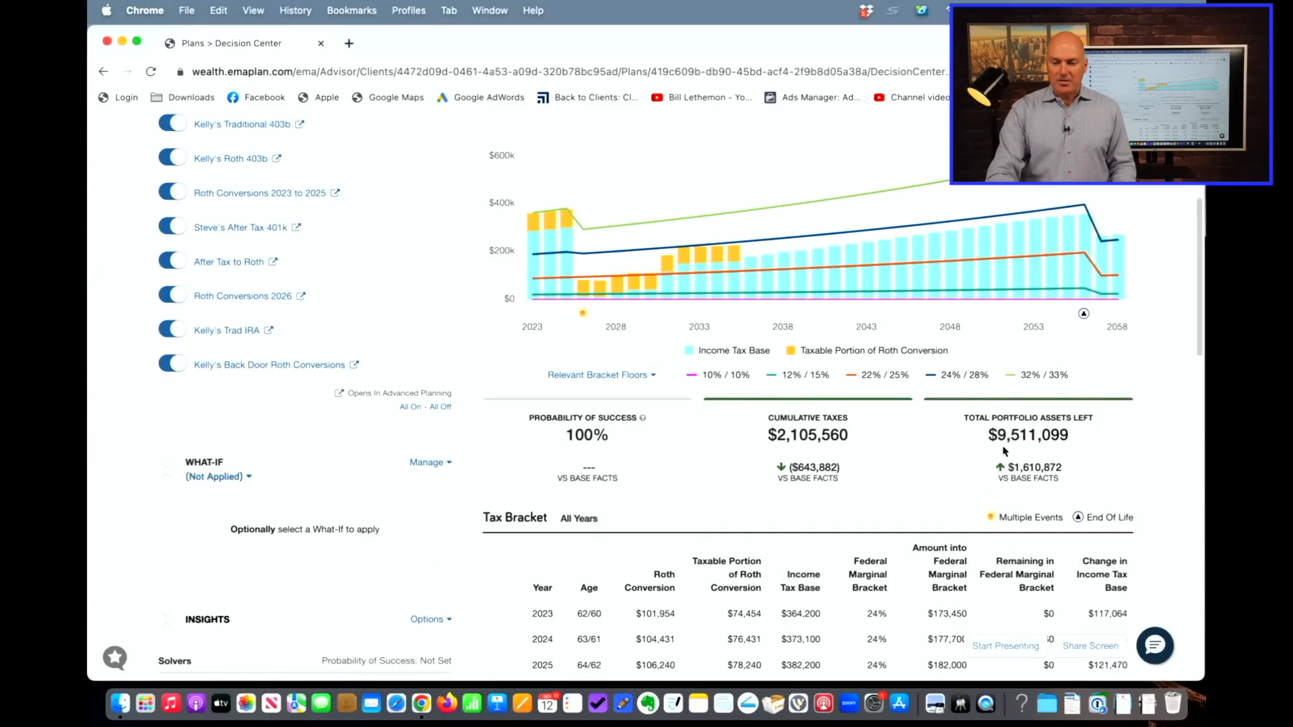
Step: Switch the Roth Strategies plan to the Estate Planning report in the Compare Distributions view
scroll(1004, 452, up, 3)
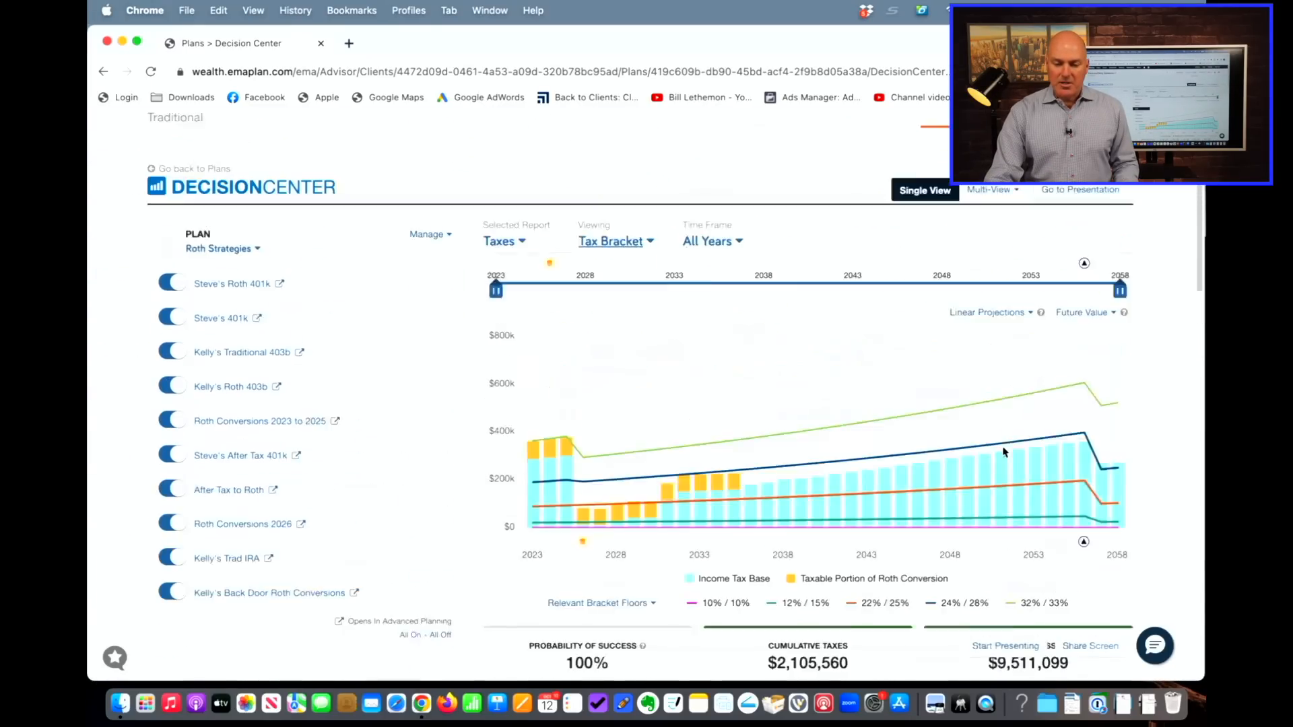
scroll(1004, 452, up, 1)
click(512, 308)
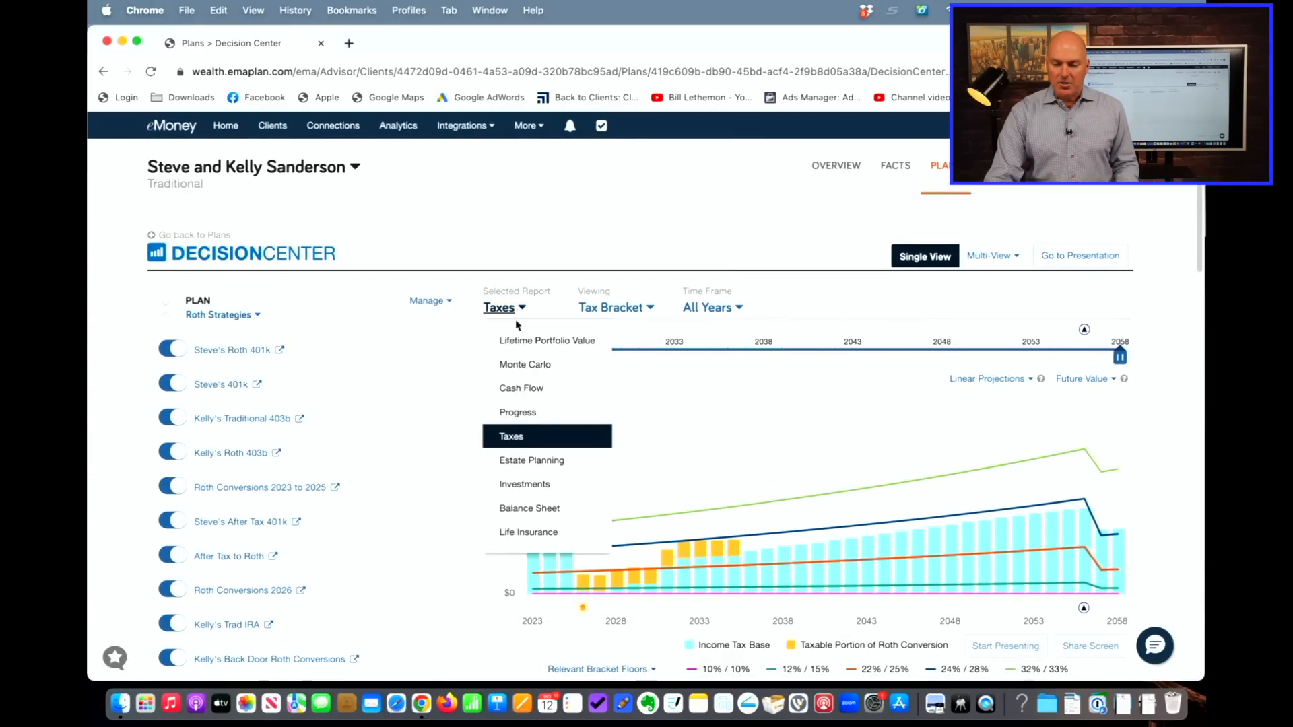
click(529, 463)
click(643, 307)
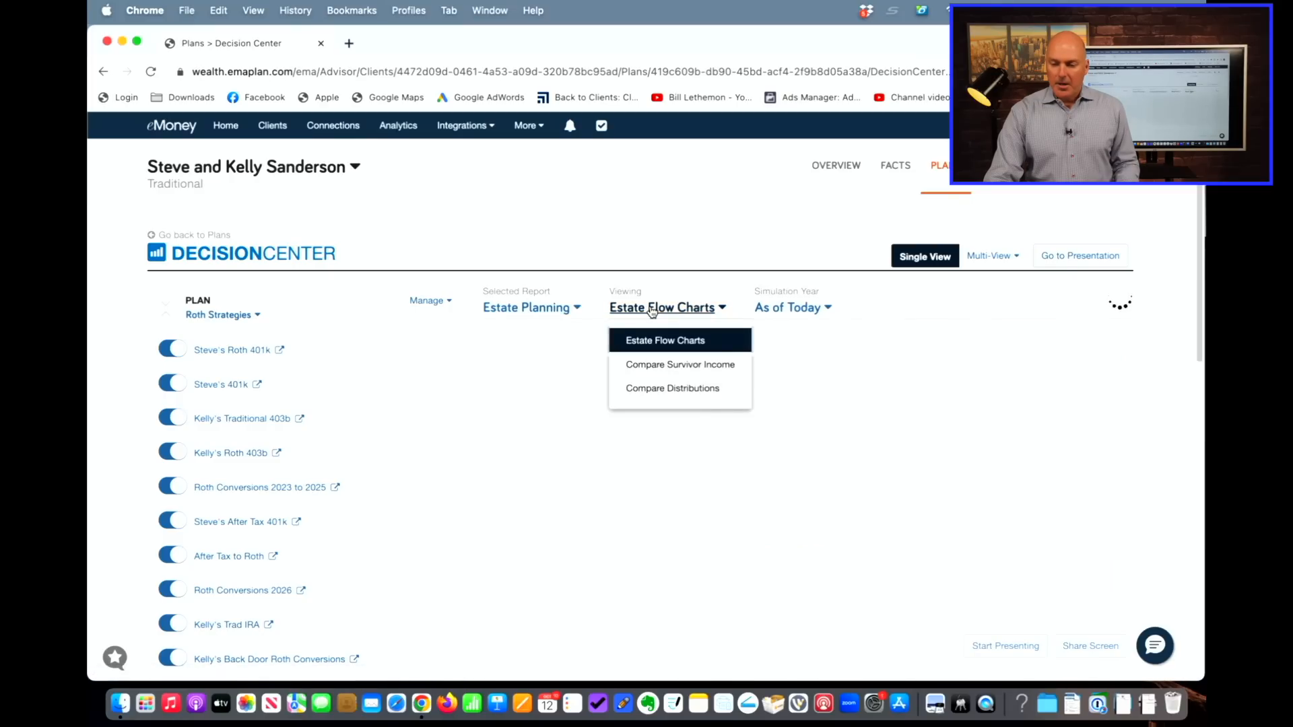
click(673, 389)
Step: Set the simulation year to Last Death Year and compare taxes and expenses and total to heirs with Base Facts
click(927, 309)
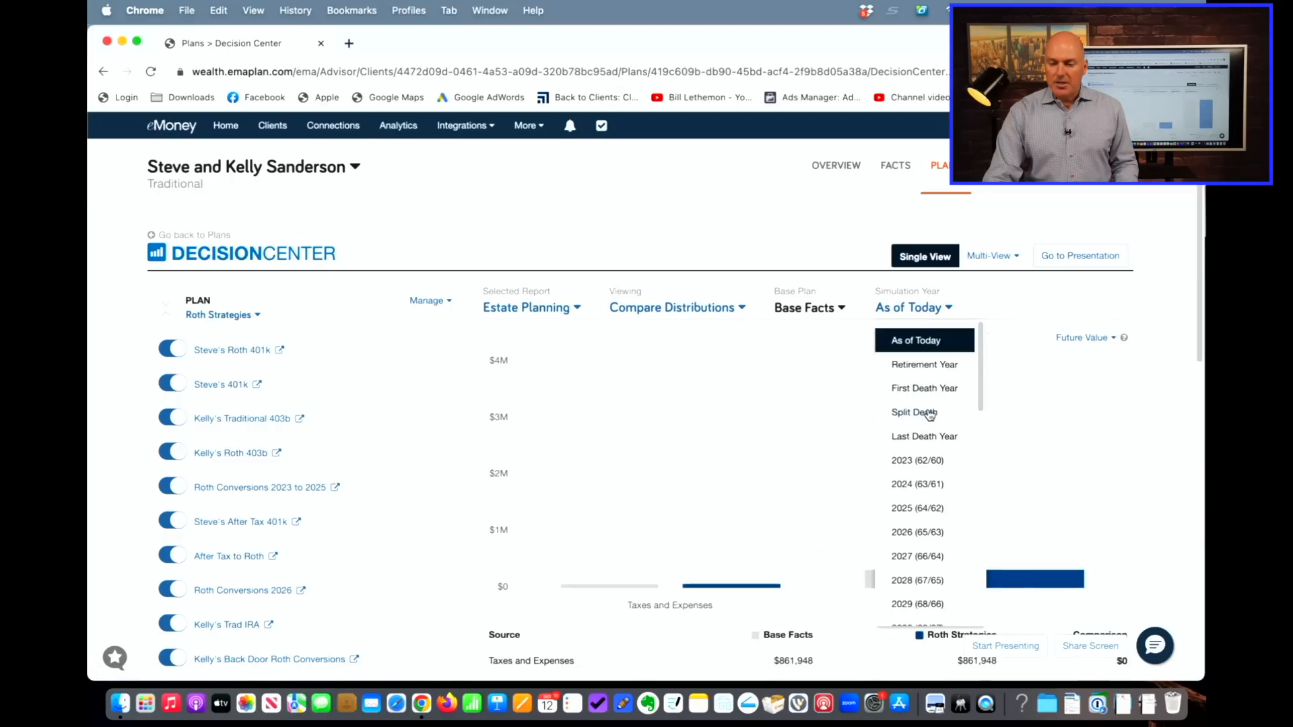
click(925, 436)
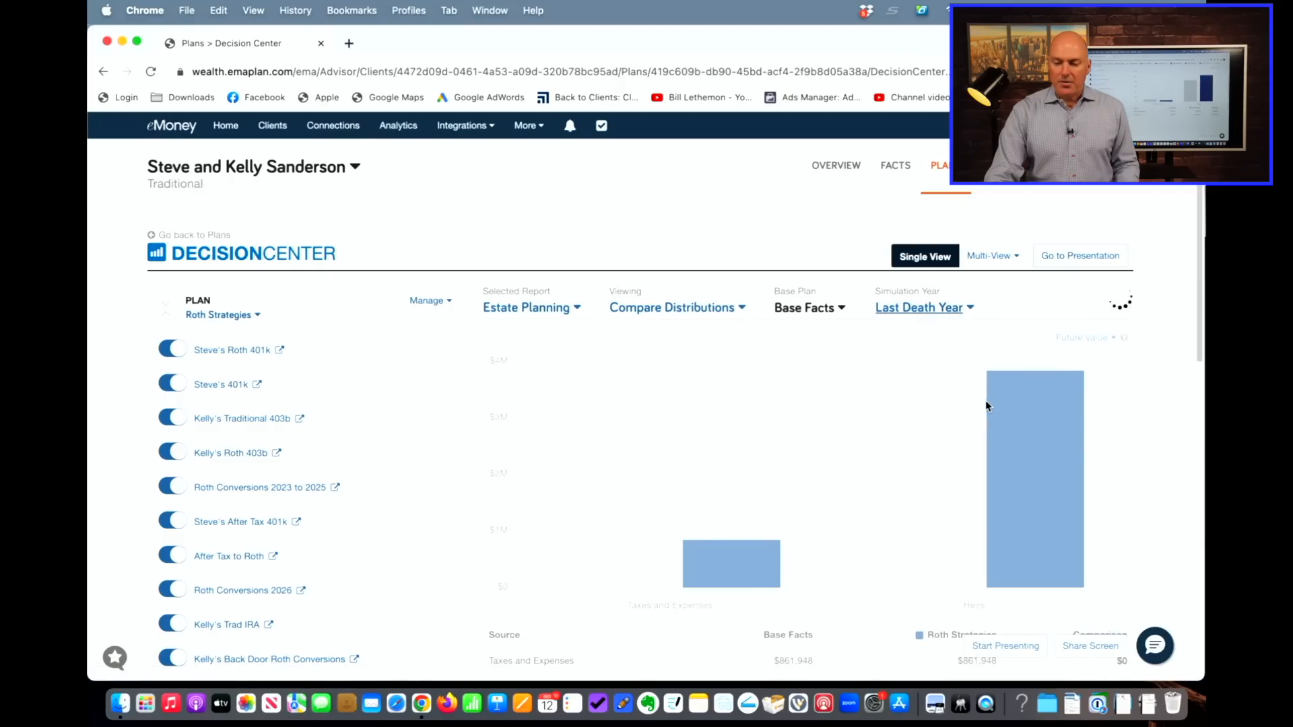
scroll(985, 400, down, 5)
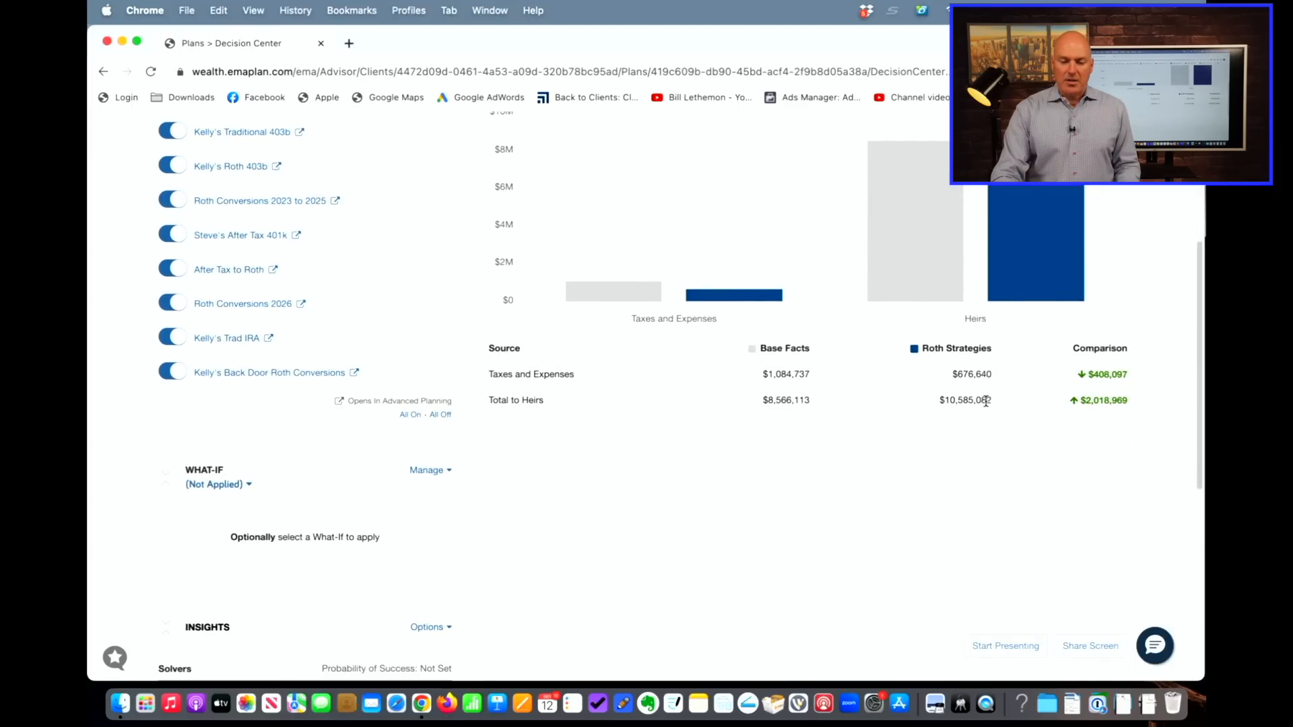
scroll(986, 401, up, 3)
scroll(986, 401, up, 1)
scroll(985, 402, down, 3)
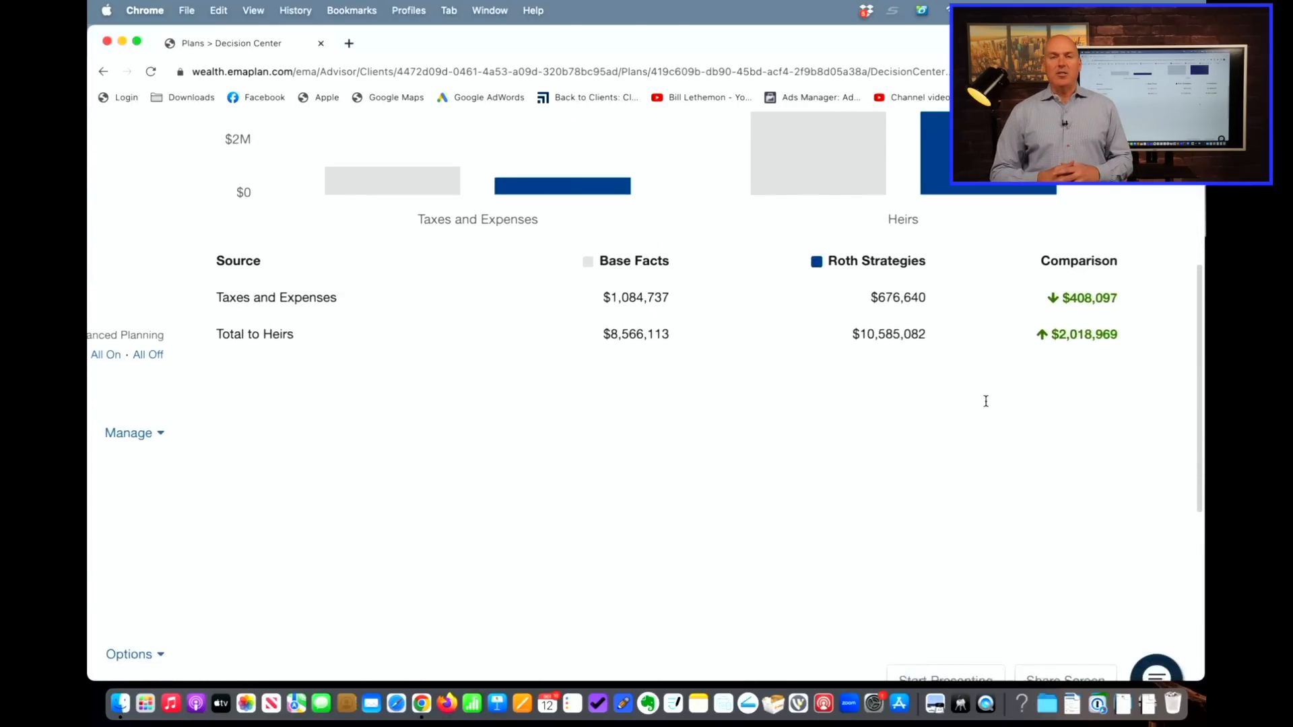